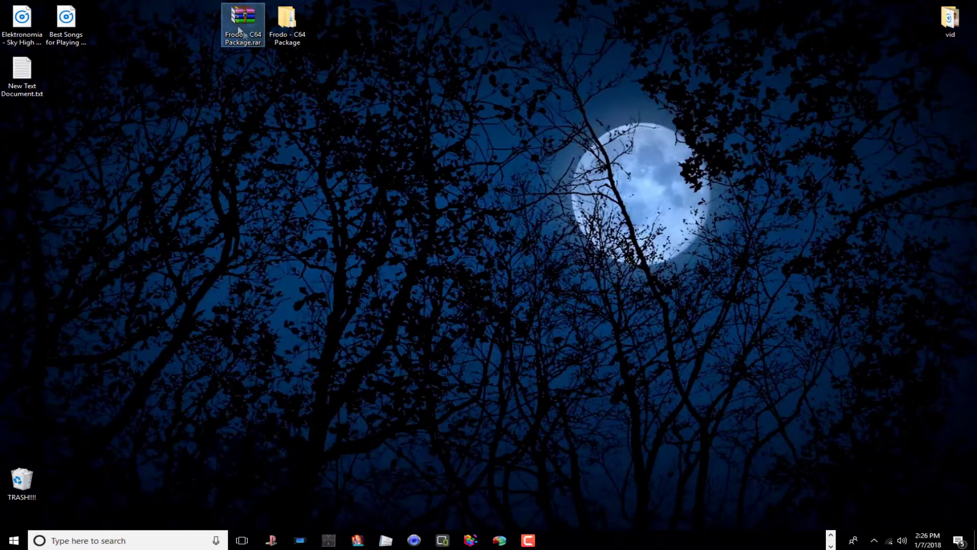
Switch to Chrome and review the DarkUmbra forum topic on the Frodo (C64) emulator package, including its hidden download link
click(830, 538)
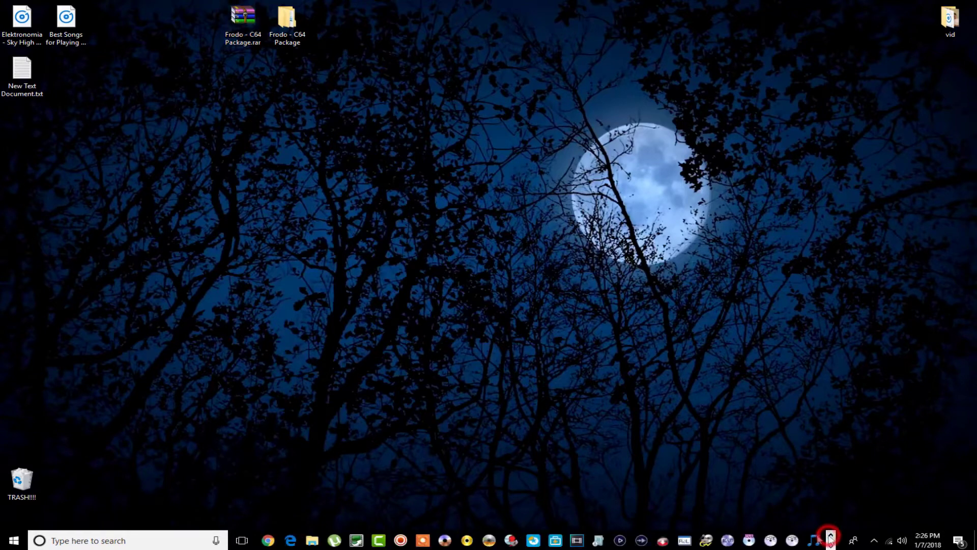
click(268, 540)
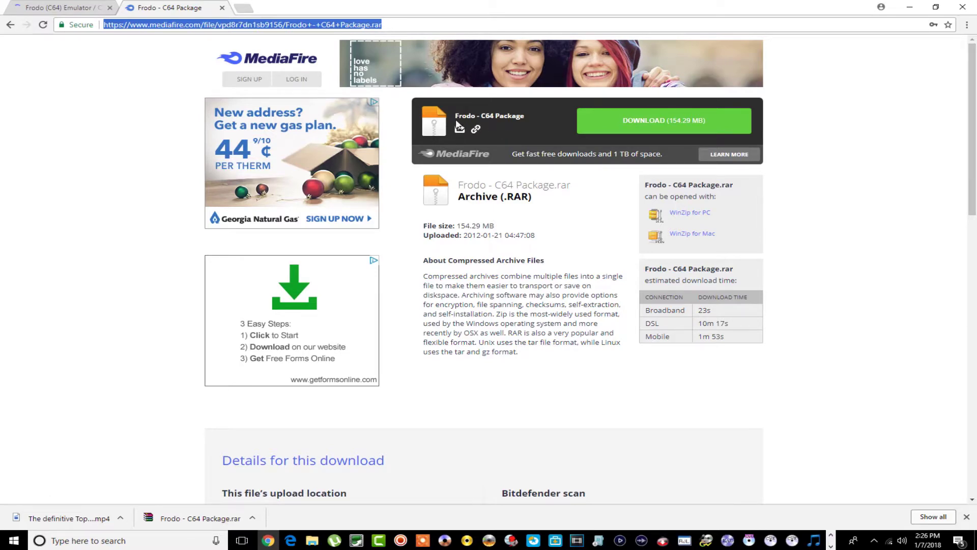
click(74, 7)
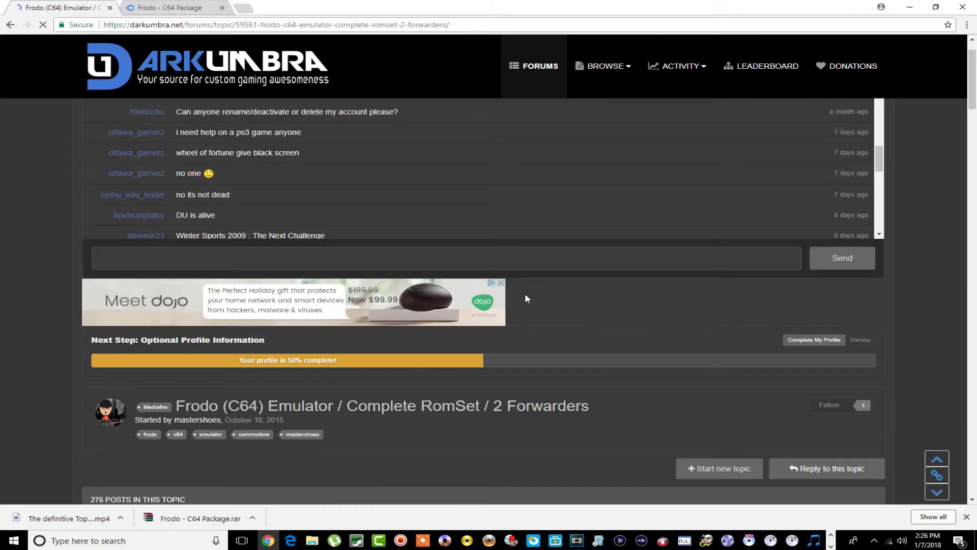
scroll(526, 299, down, 10)
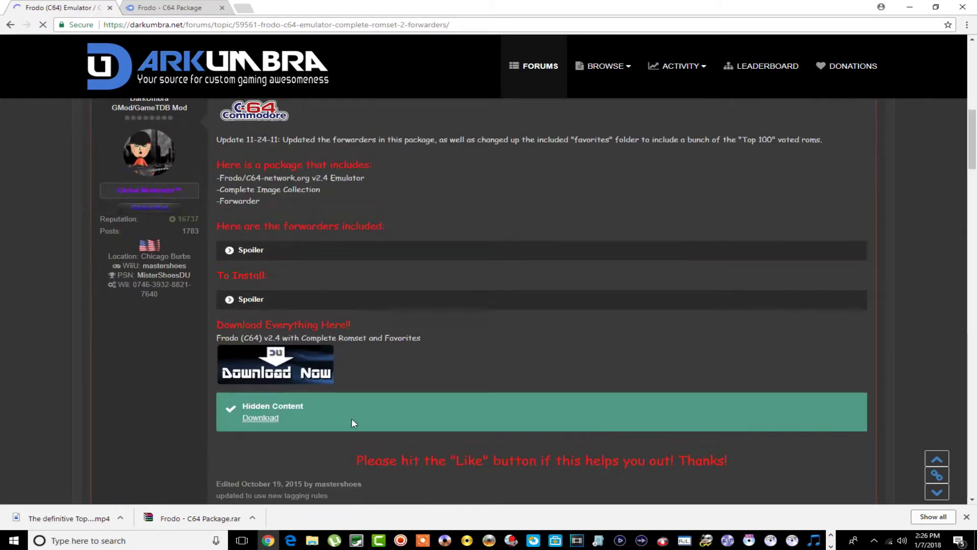
click(240, 416)
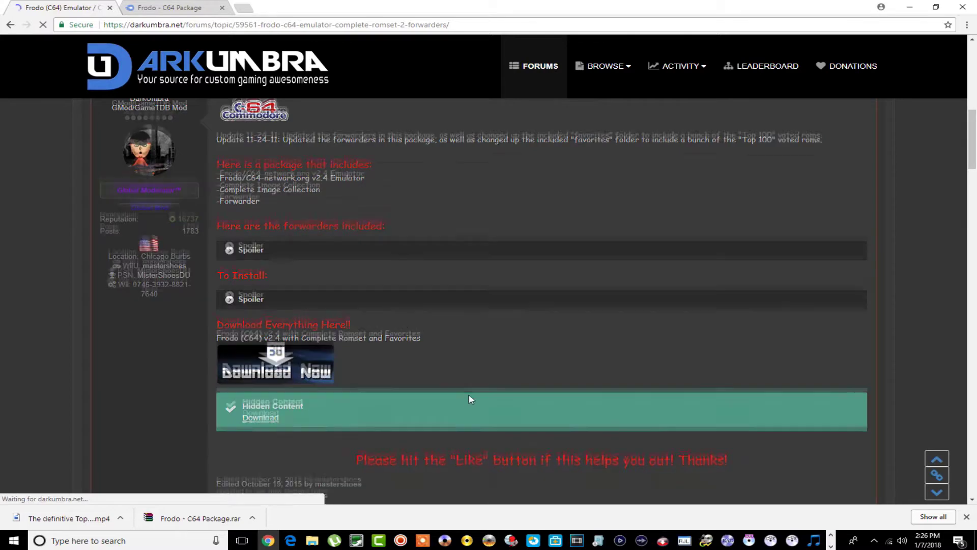
scroll(560, 413, down, 2)
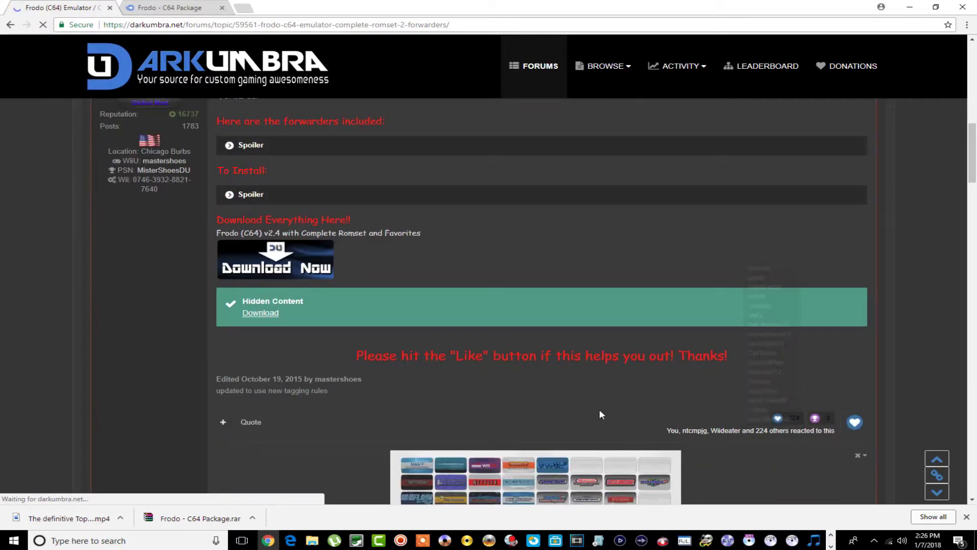
mouse_move(854, 423)
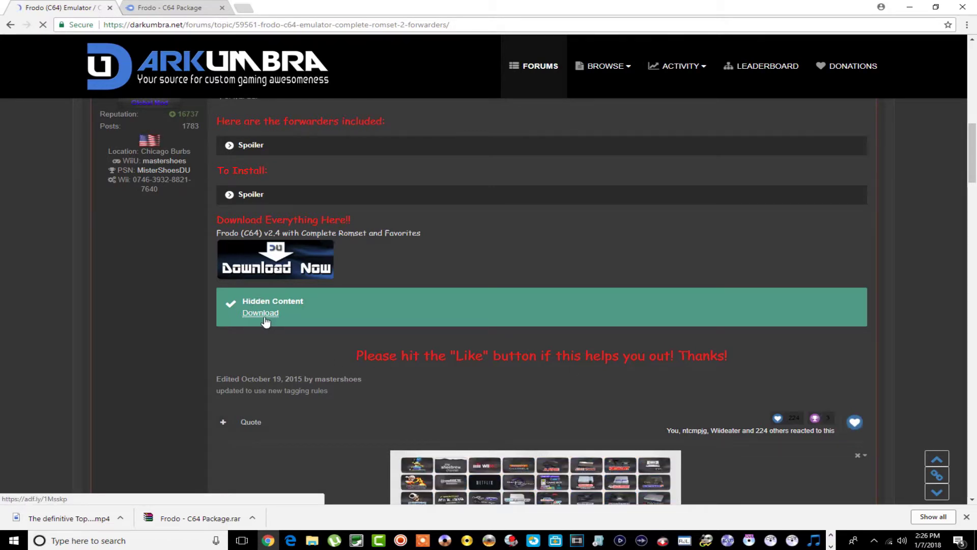
scroll(306, 304, up, 2)
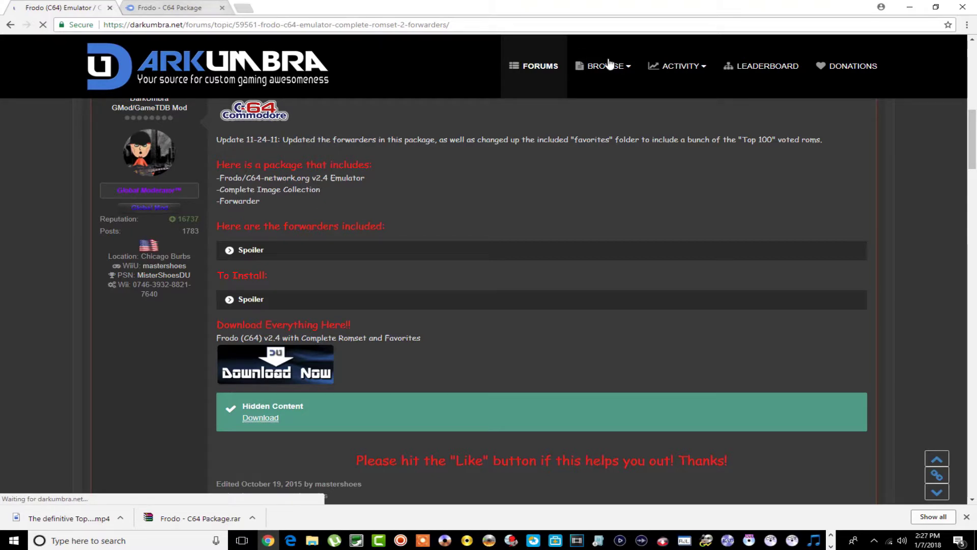
click(907, 8)
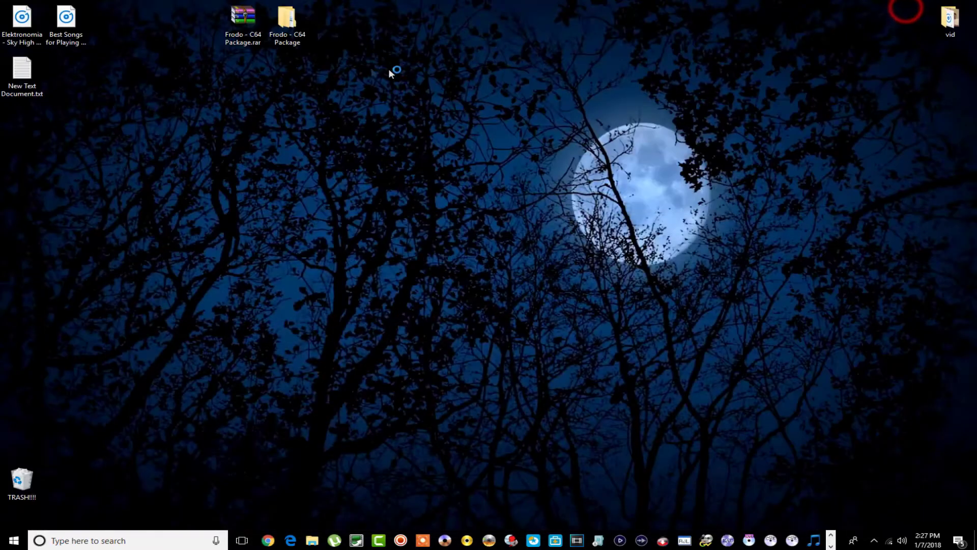
Inspect the contents of the Frodo - C64 folder inside the extracted package on the desktop, and close its window
double_click(288, 29)
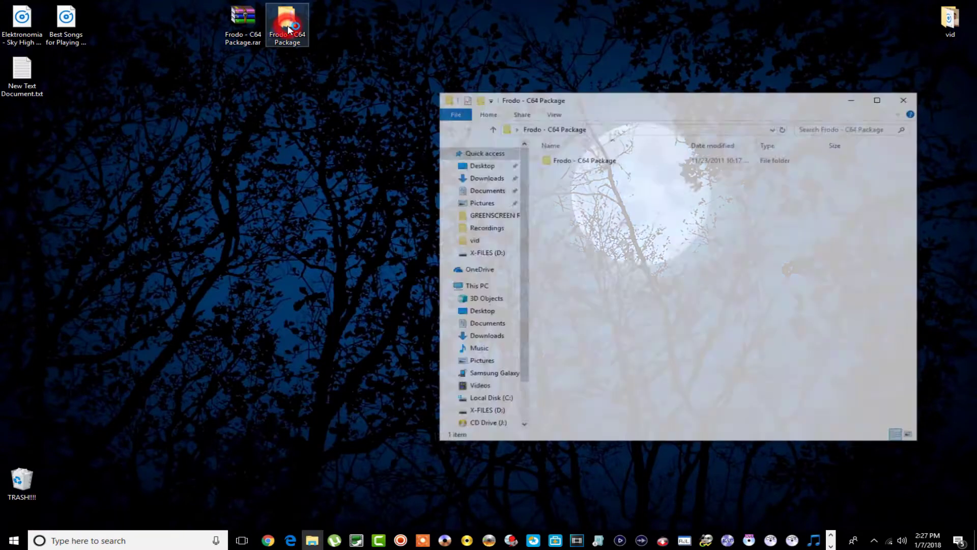
click(554, 161)
double_click(553, 161)
drag(657, 109, 233, 109)
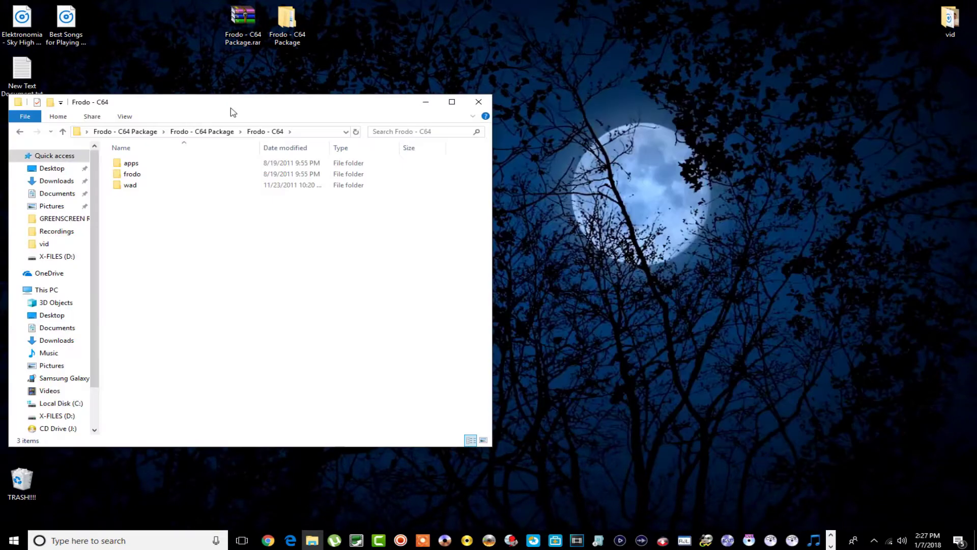
click(474, 105)
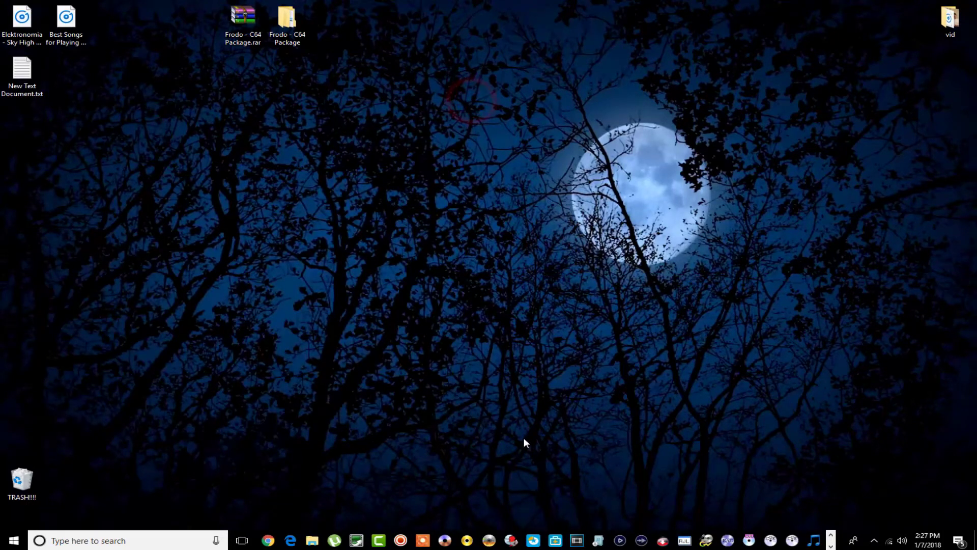
Open the WII (G:) drive in File Explorer and move its window aside to make room for a second one
click(312, 539)
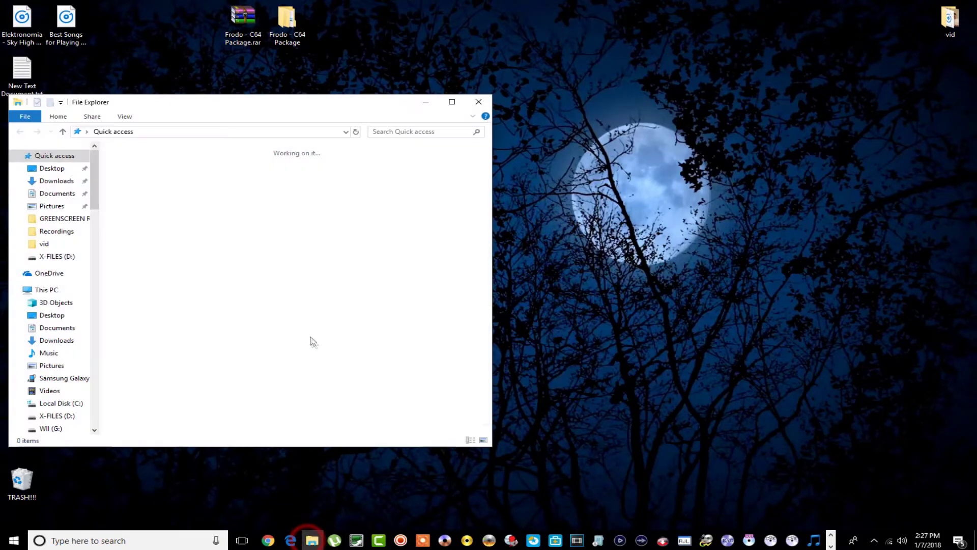
click(57, 289)
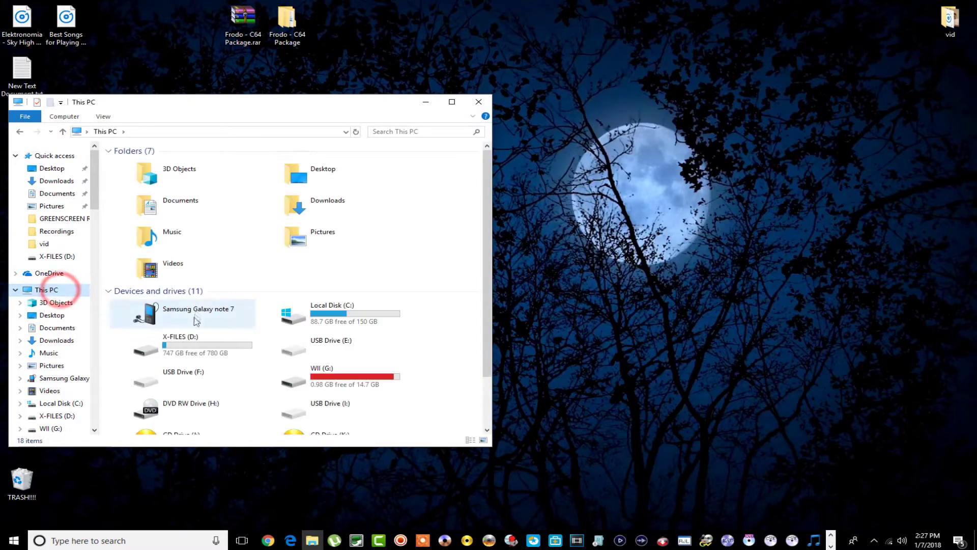
double_click(308, 381)
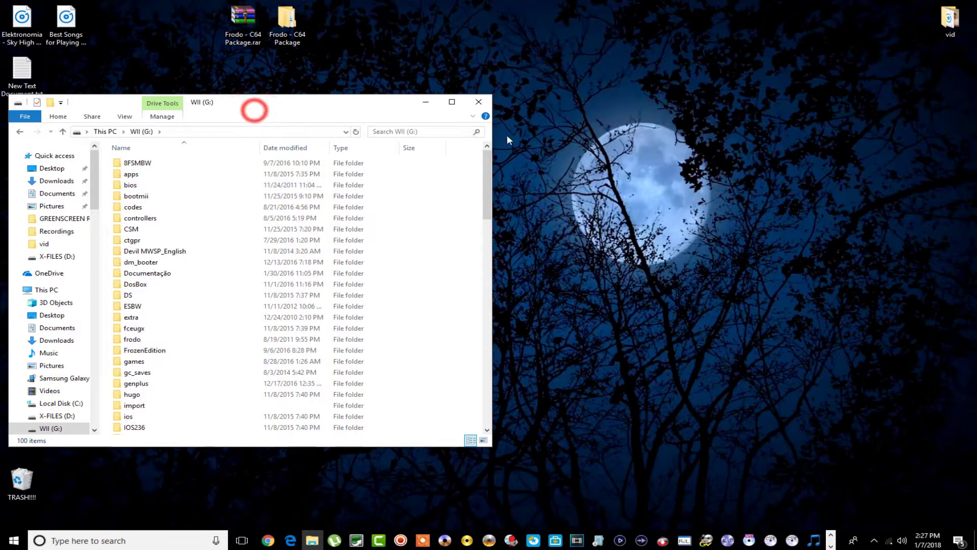
drag(227, 112, 732, 113)
Open the desktop package's Frodo - C64 folder in a second window placed beside the WII (G:) drive window
click(298, 34)
double_click(297, 35)
drag(311, 10, 308, 105)
double_click(147, 168)
double_click(147, 168)
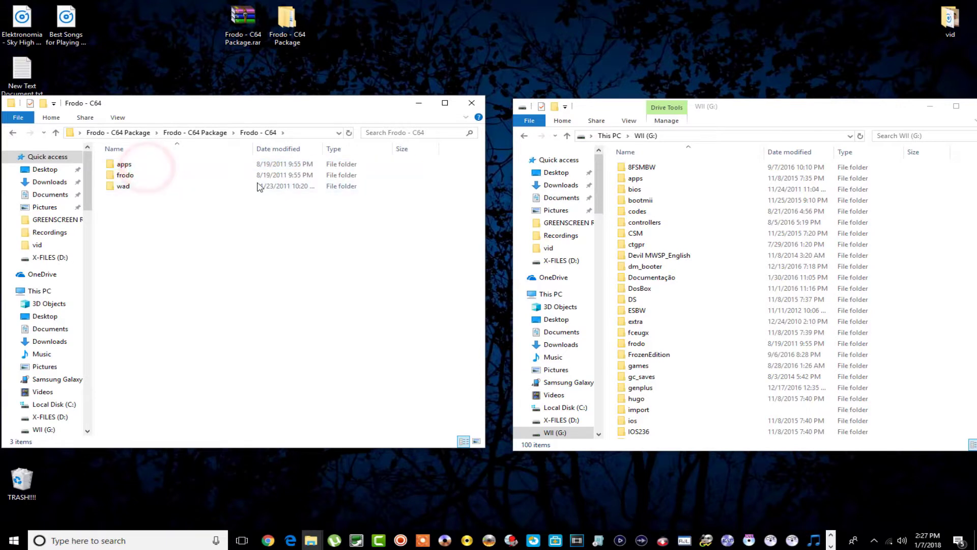
Inspect the emulator files in the package's apps\frodo folder and return to the Frodo - C64 folder
double_click(143, 167)
double_click(144, 171)
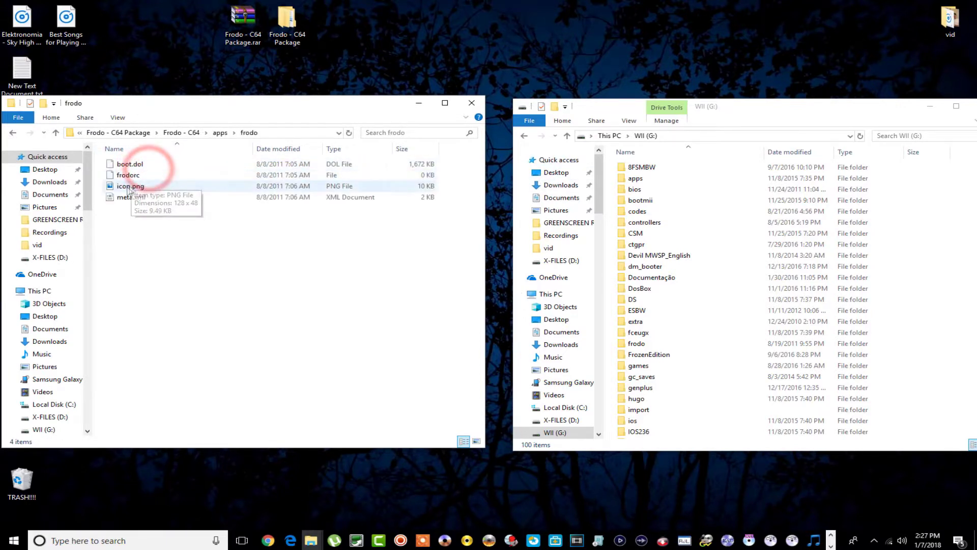
click(10, 133)
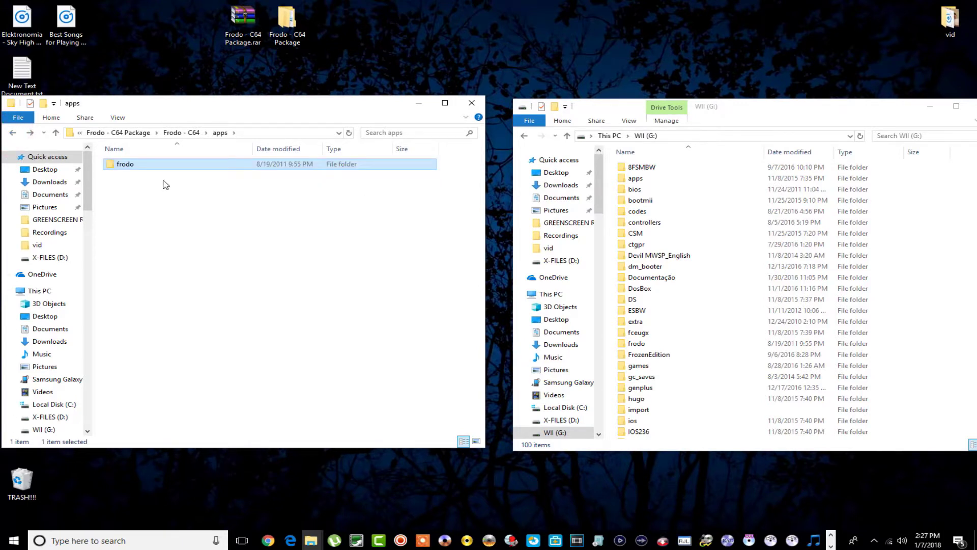
click(13, 133)
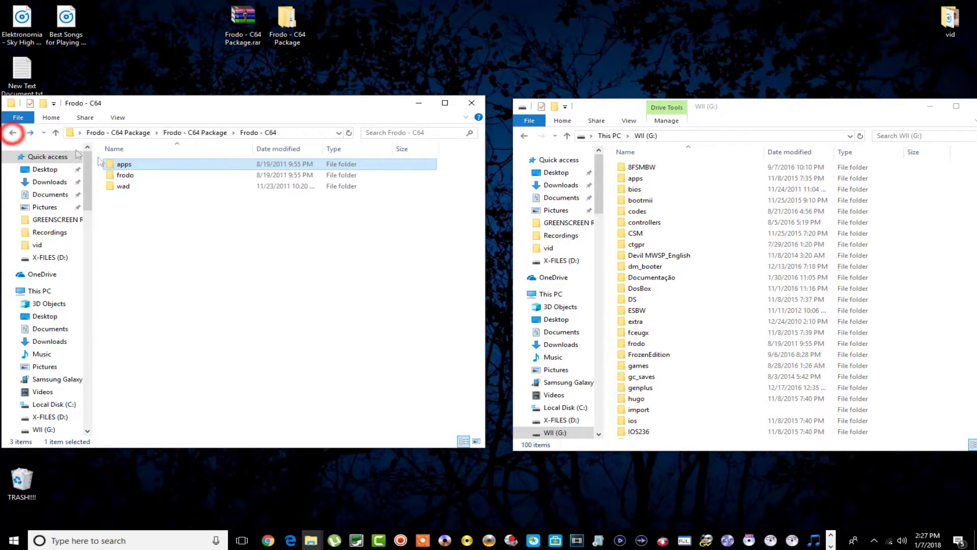
View the apps folders of the WII (G:) drive and the package side by side, select the package's frodo folder, and return both windows
click(643, 179)
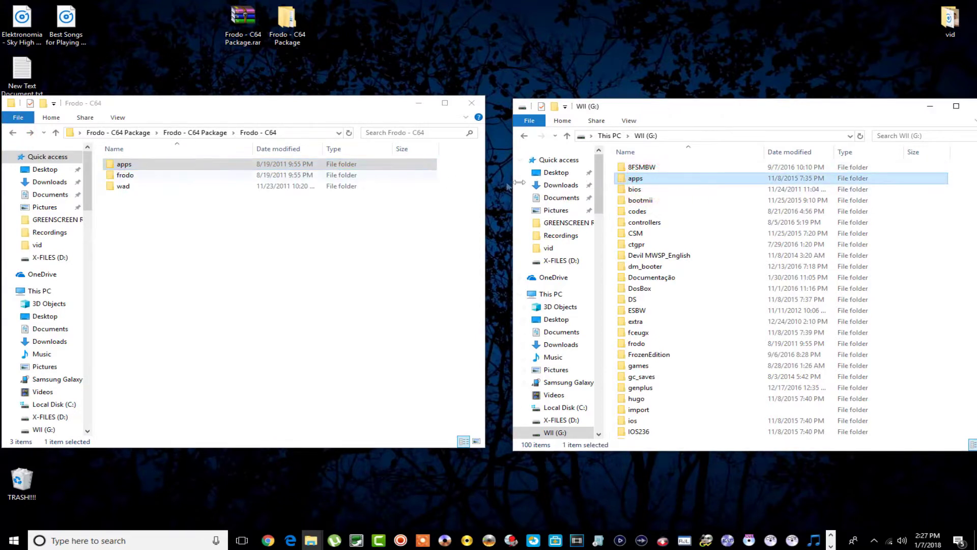
click(613, 195)
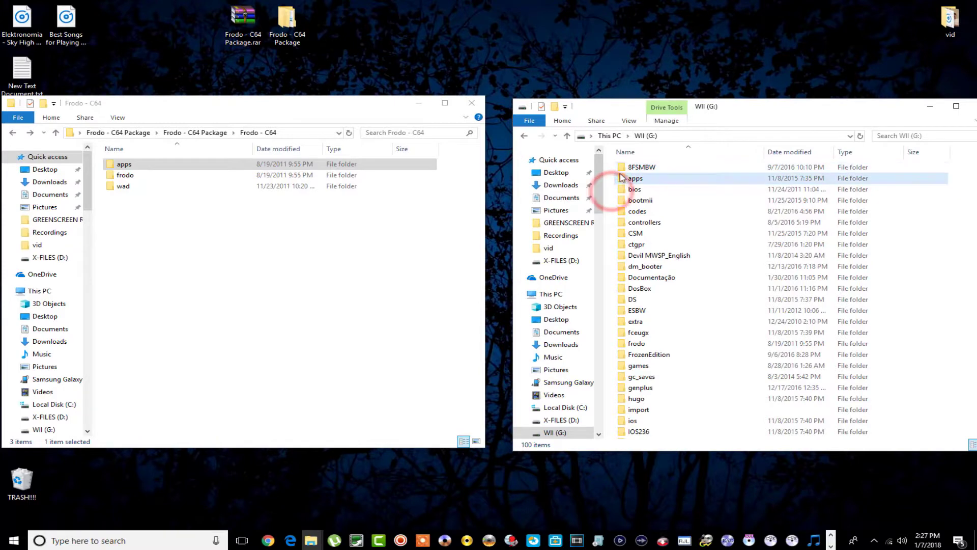
double_click(656, 179)
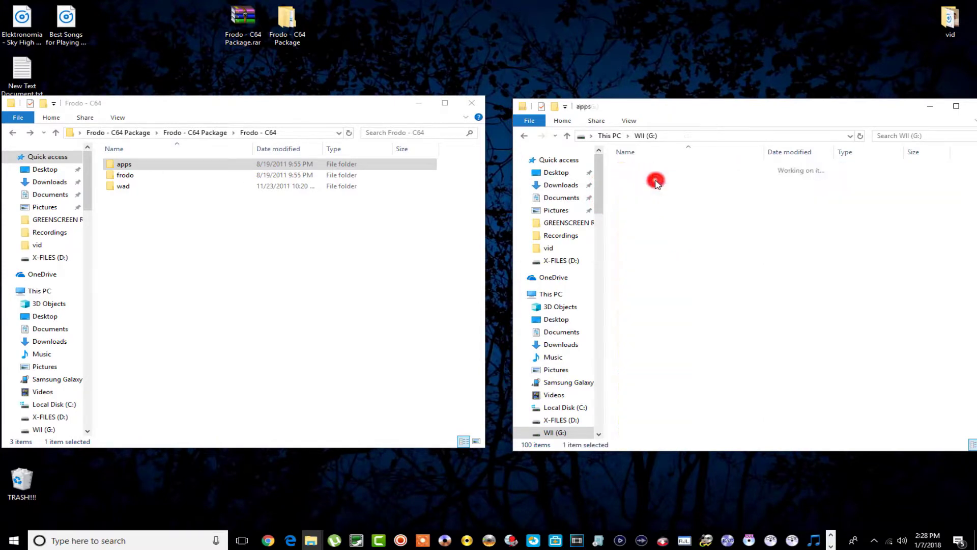
click(195, 168)
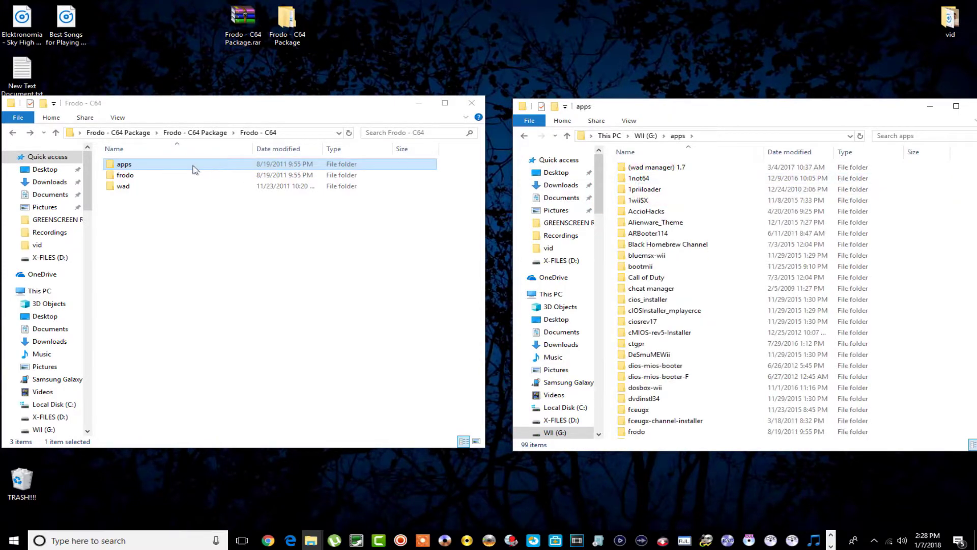
double_click(187, 167)
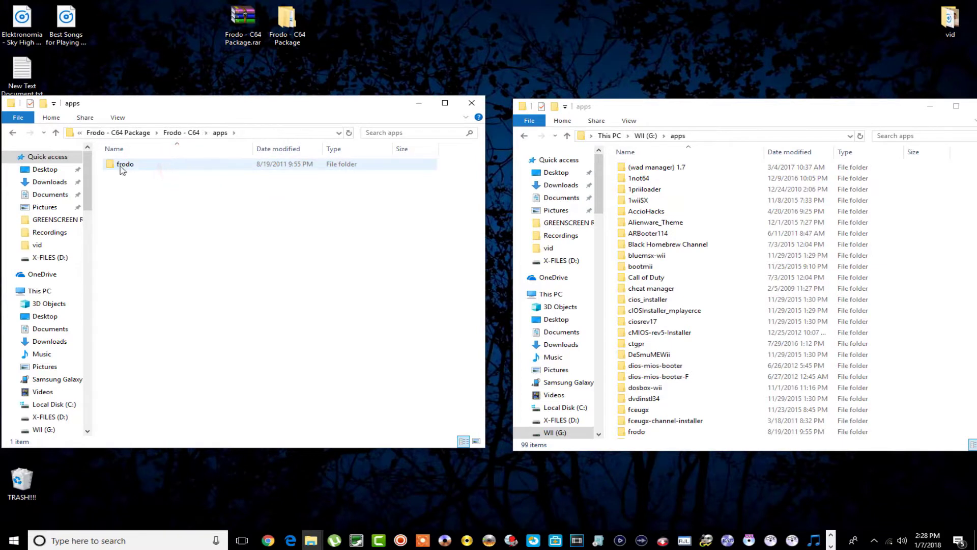
drag(127, 171, 359, 167)
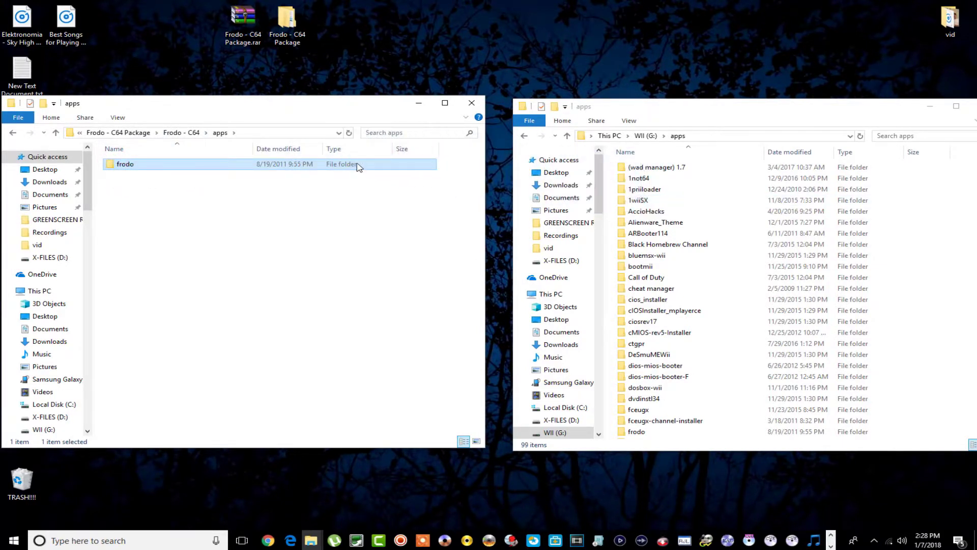
click(524, 135)
click(12, 133)
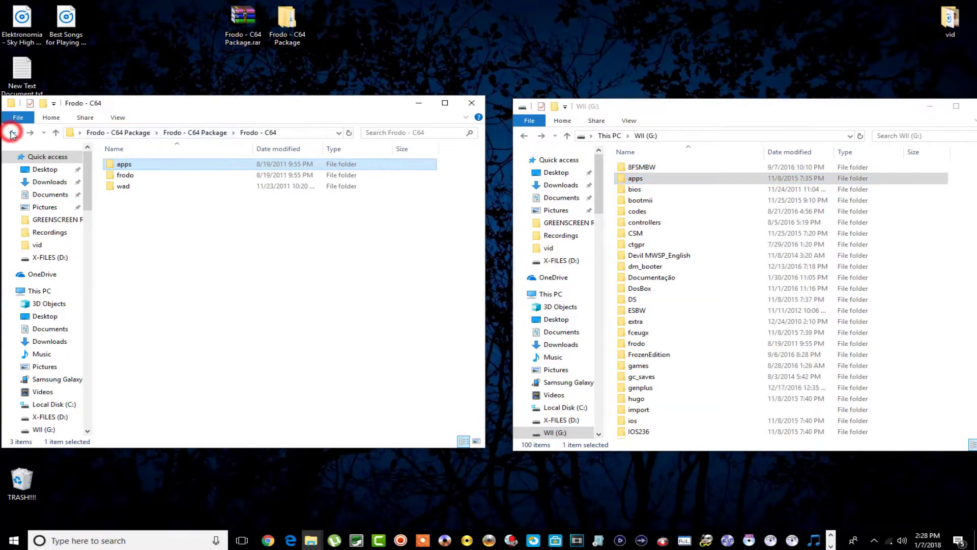
Look through the D64 game images in the 0 Favorites 0 and 0-At folders under the package's frodo\images folder
double_click(133, 176)
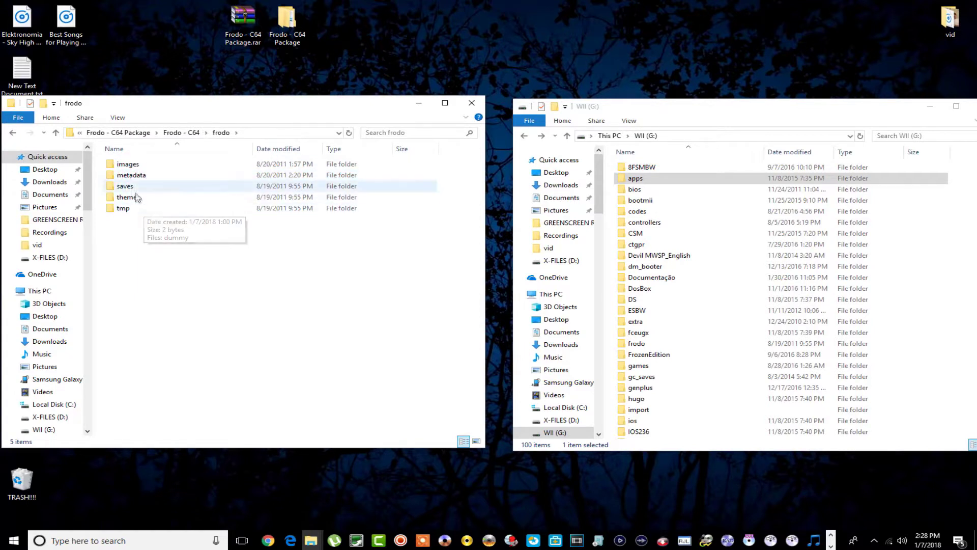
click(141, 166)
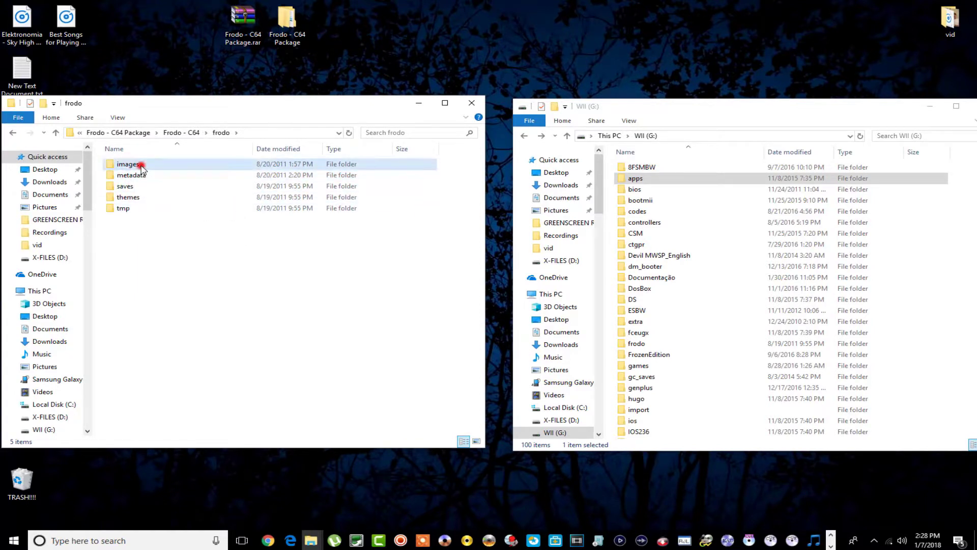
double_click(141, 166)
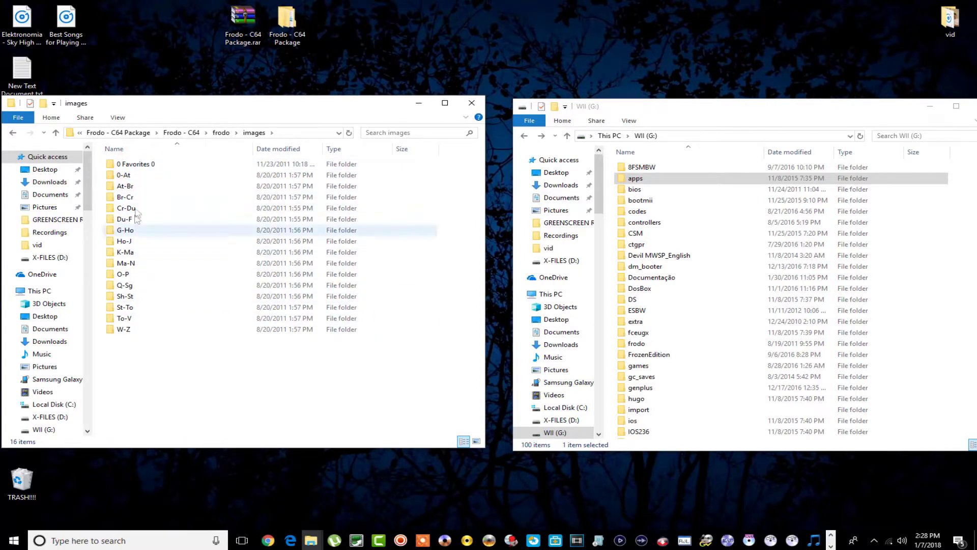
double_click(159, 168)
scroll(151, 243, down, 13)
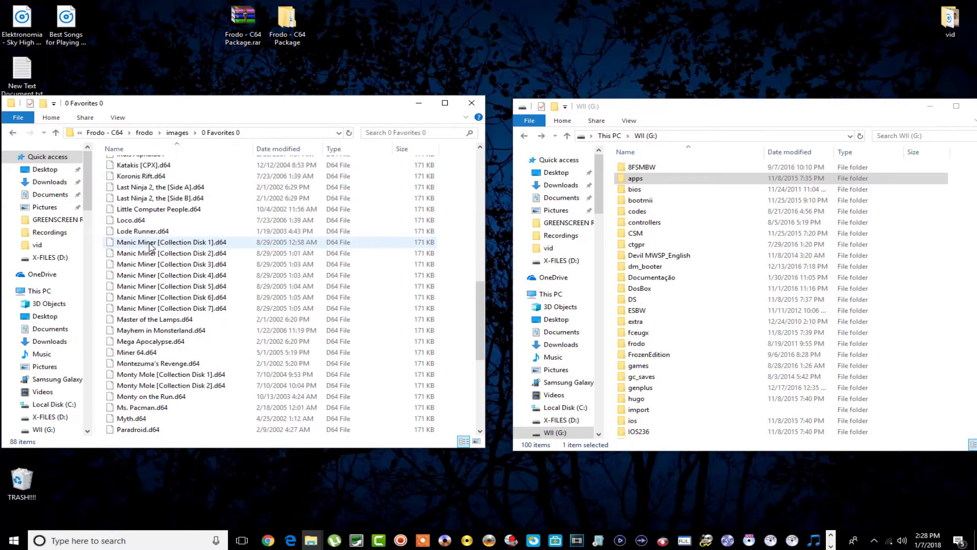
scroll(151, 246, down, 5)
scroll(151, 247, down, 2)
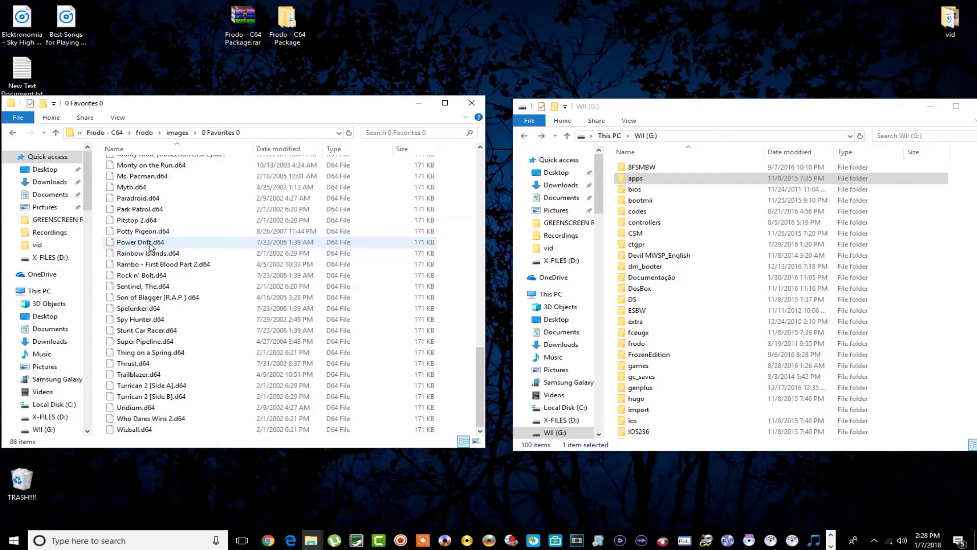
scroll(151, 246, up, 20)
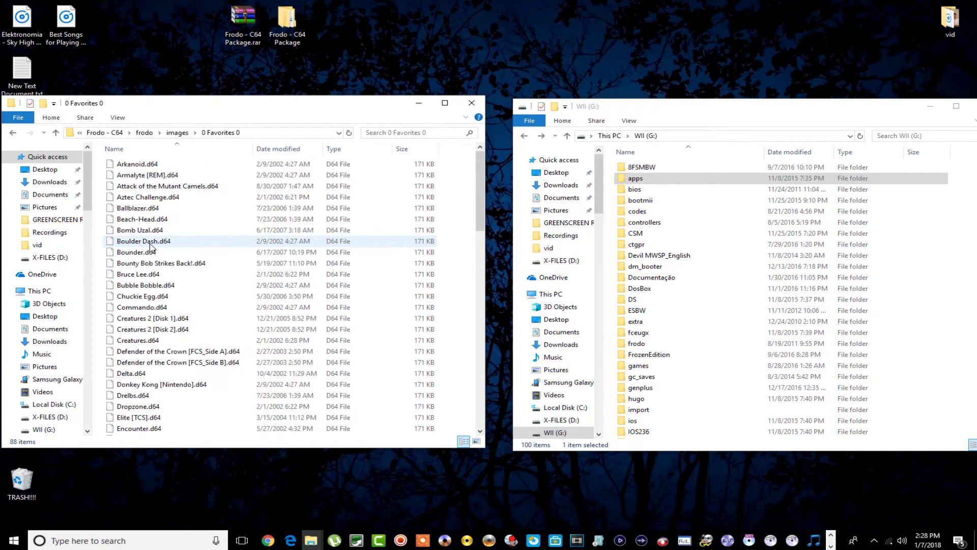
click(11, 134)
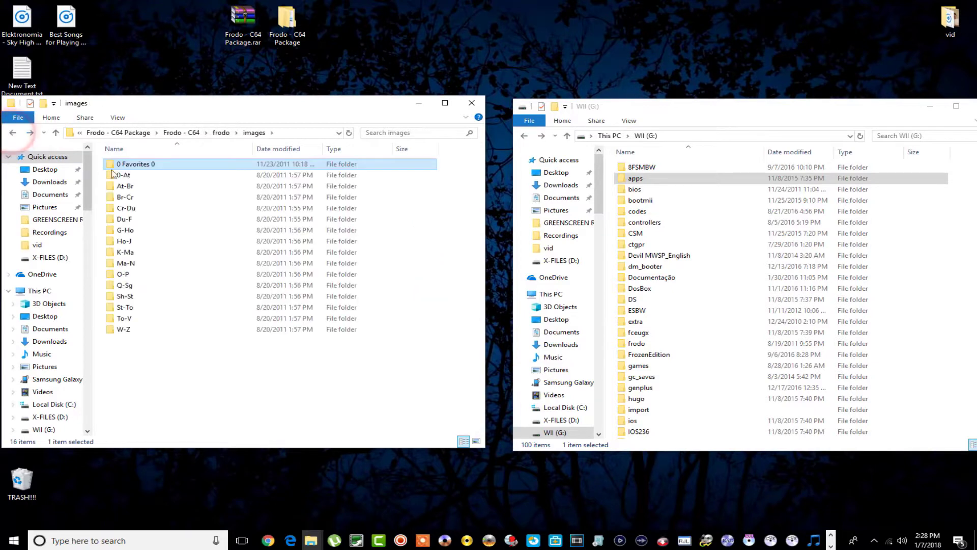
double_click(154, 176)
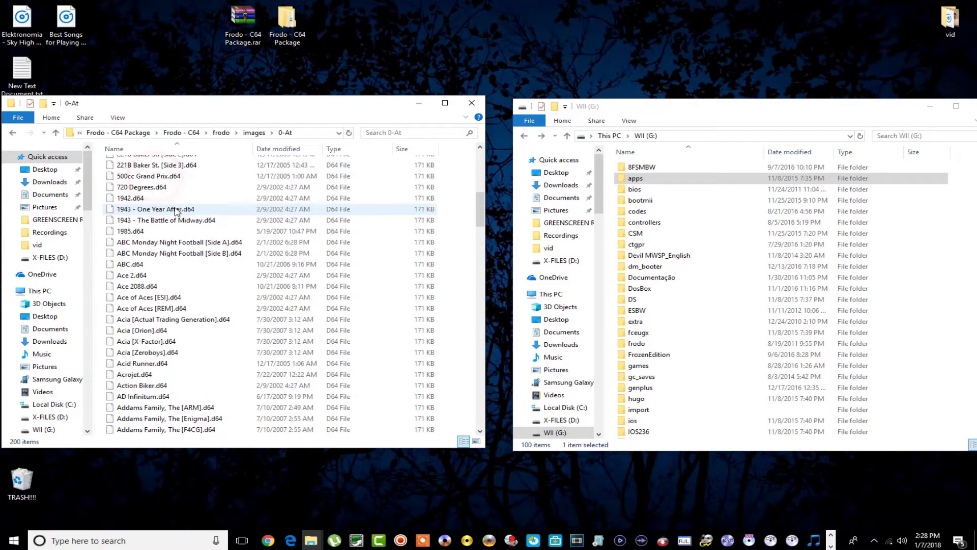
click(12, 135)
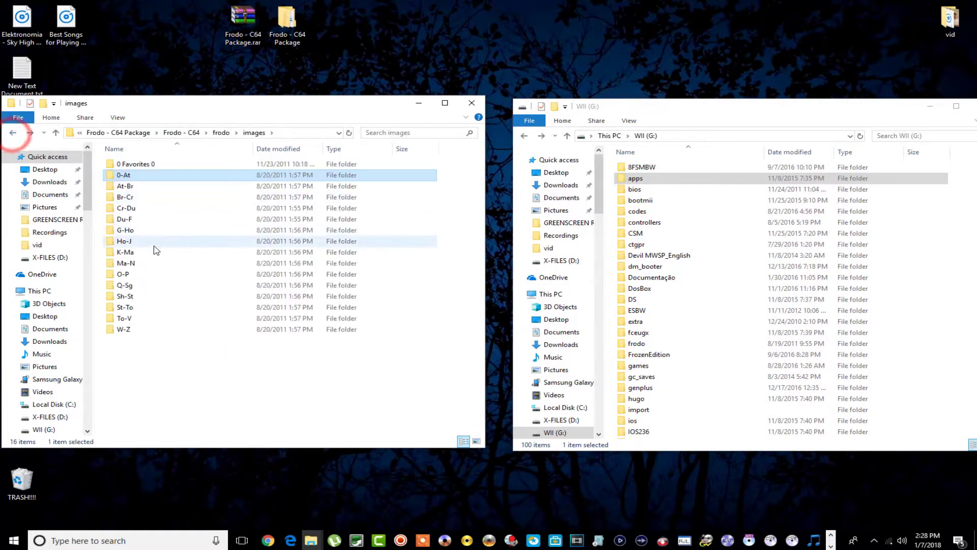
Check the saves and themes folders inside the package's frodo folder and return to the Frodo - C64 folder
click(13, 134)
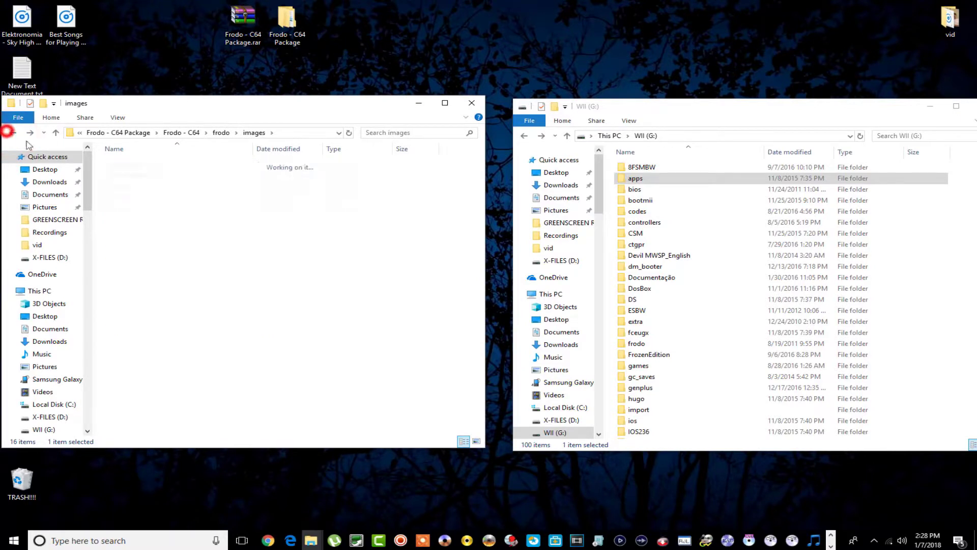
click(117, 189)
double_click(117, 189)
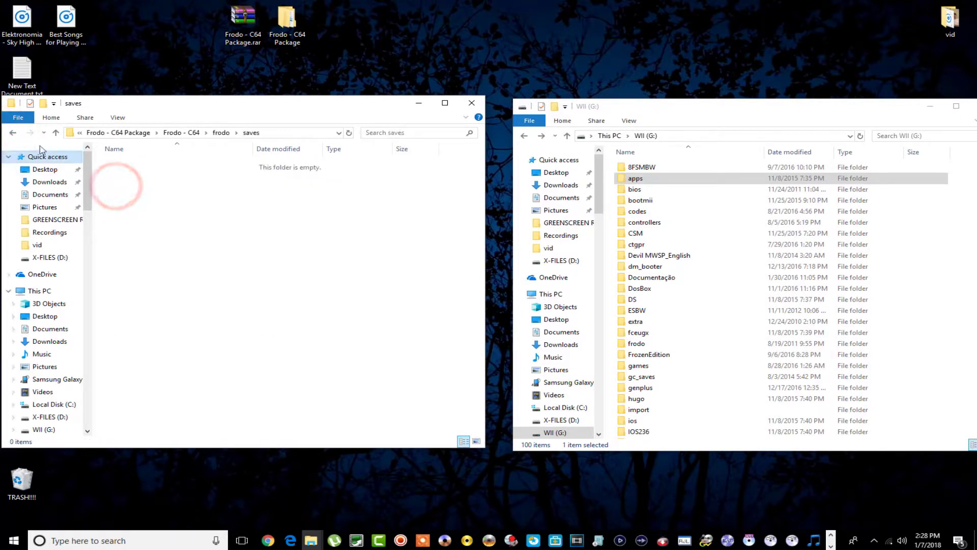
click(13, 134)
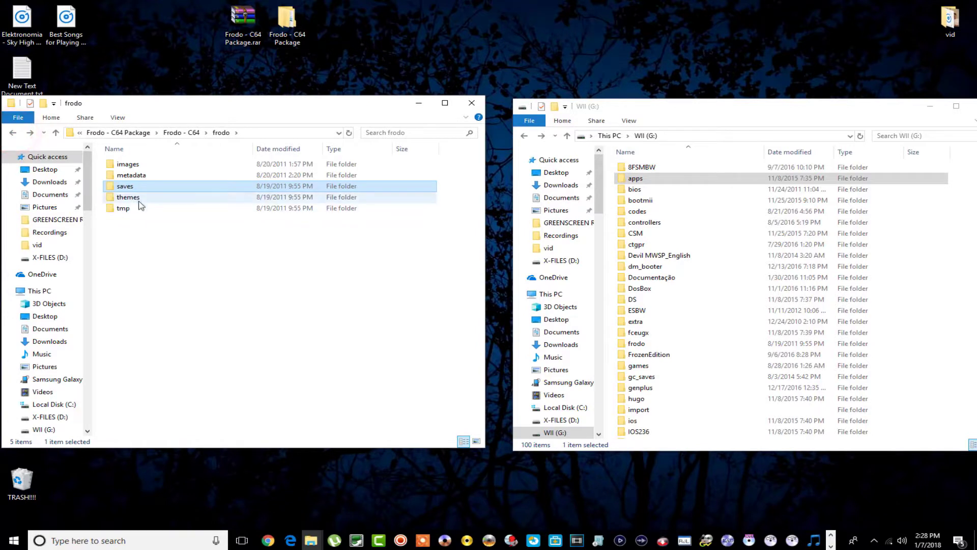
double_click(137, 199)
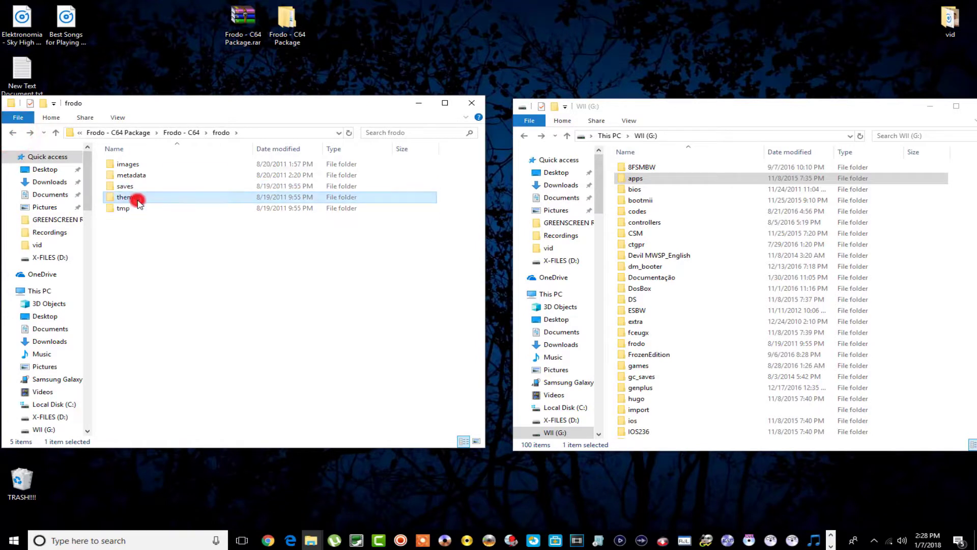
click(13, 133)
click(12, 133)
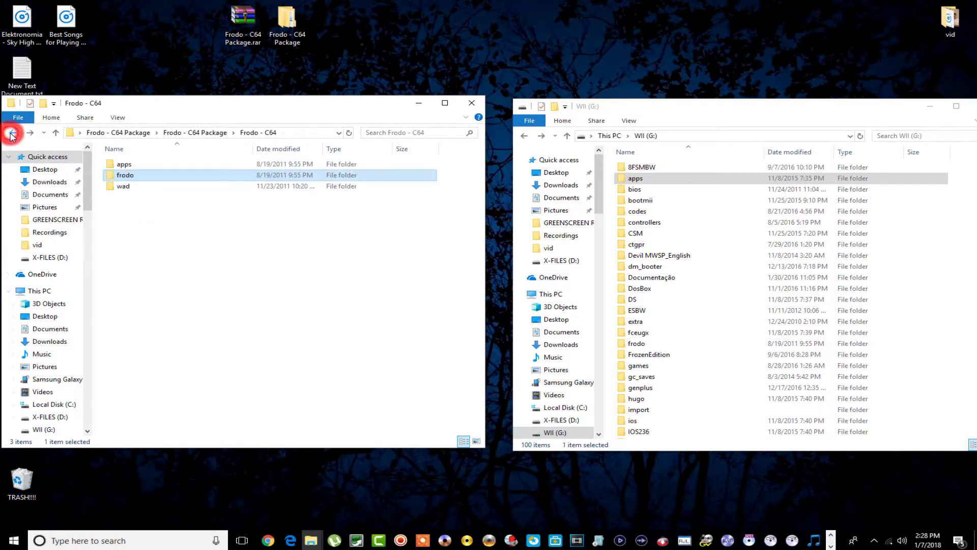
Inspect the package's wad folder, select FrodoC64 - DC6A v11 2nd Edition.wad, and return to the Frodo - C64 folder
double_click(124, 186)
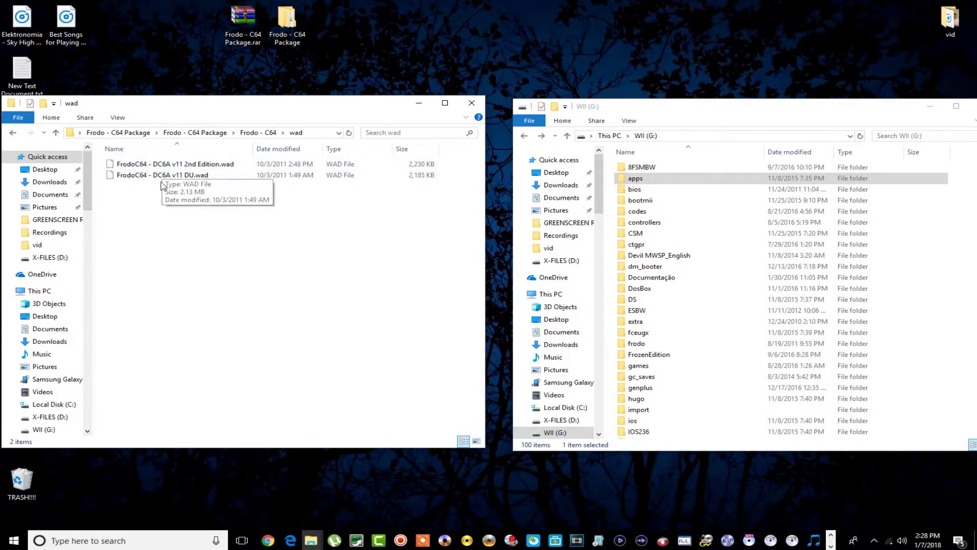
drag(162, 182, 176, 187)
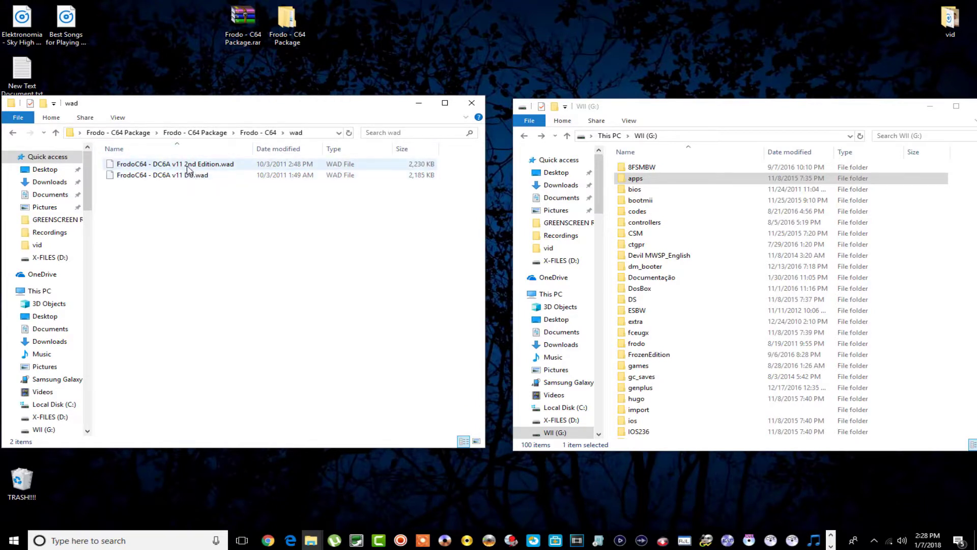
click(188, 166)
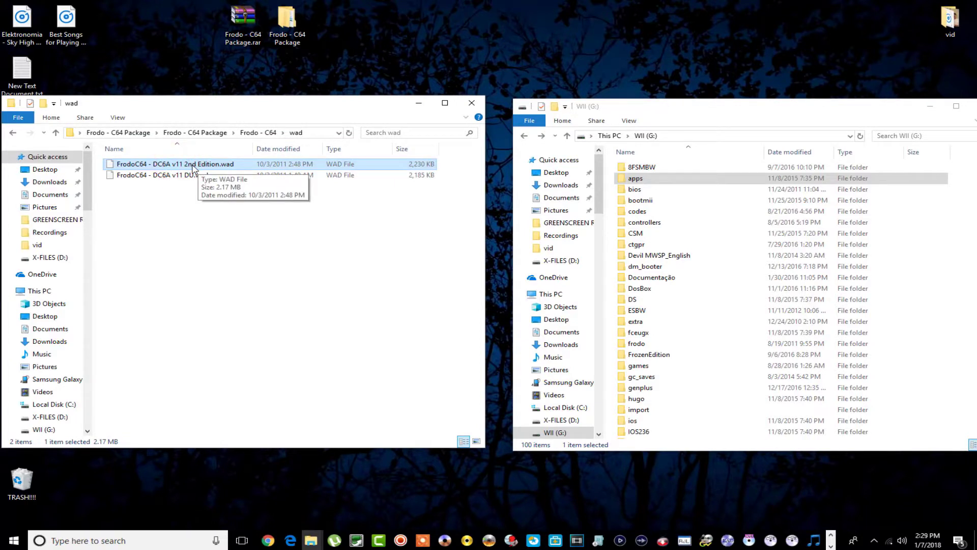
click(13, 132)
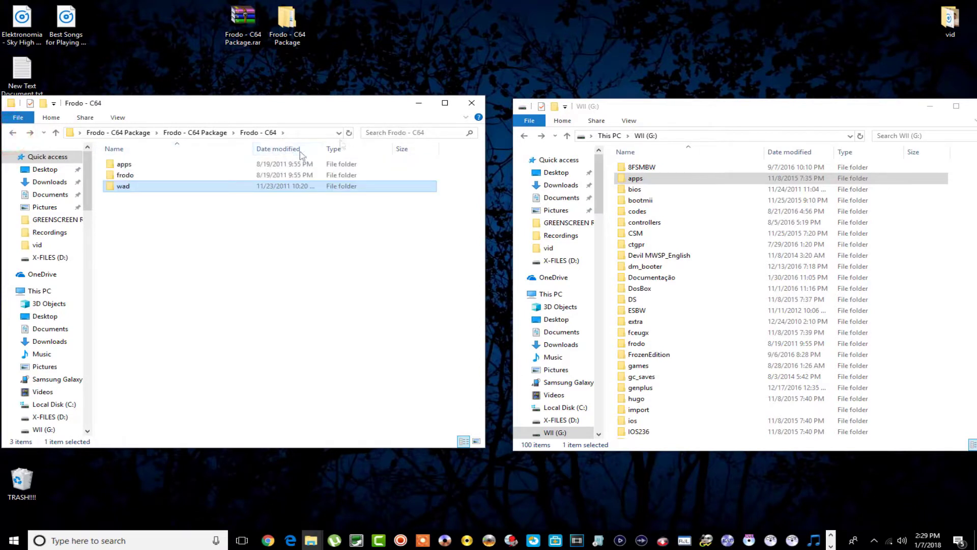
Select the package's frodo folder and compare it with the root of the WII (G:) drive, leaving the drive window active
click(118, 176)
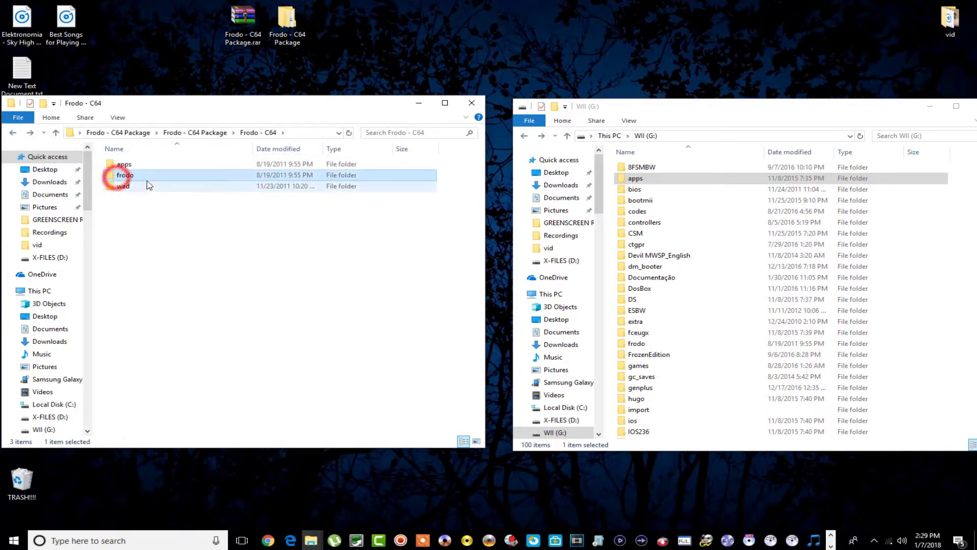
drag(144, 179, 359, 185)
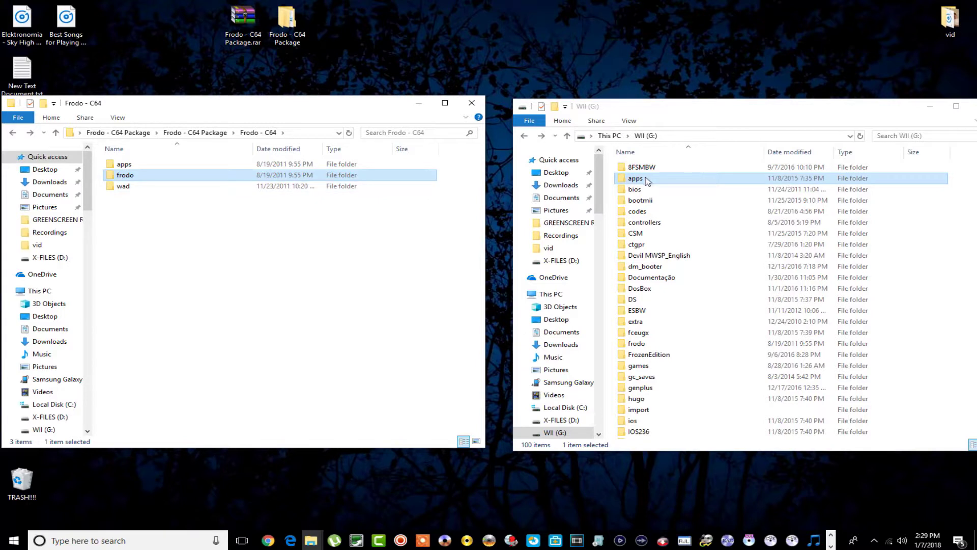
drag(650, 182, 450, 248)
drag(200, 174, 202, 178)
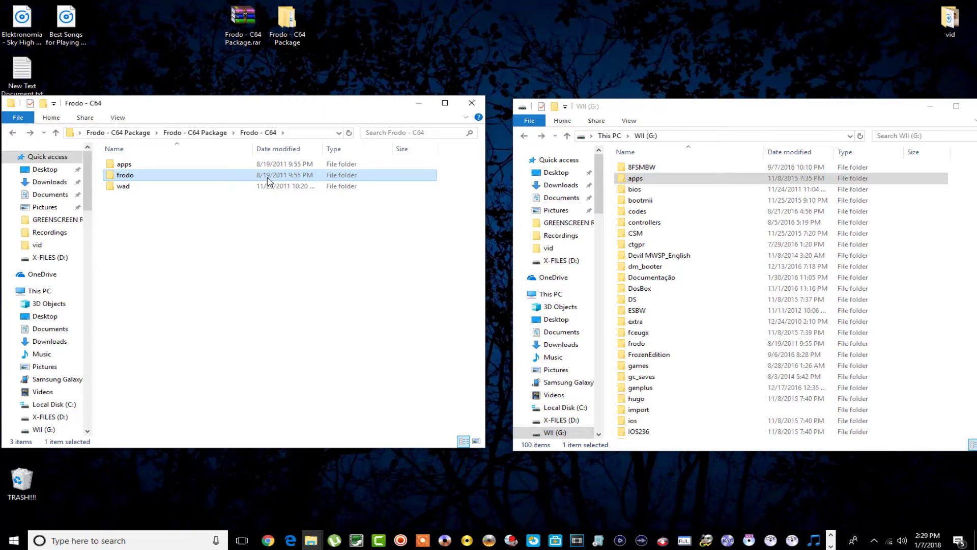
click(607, 210)
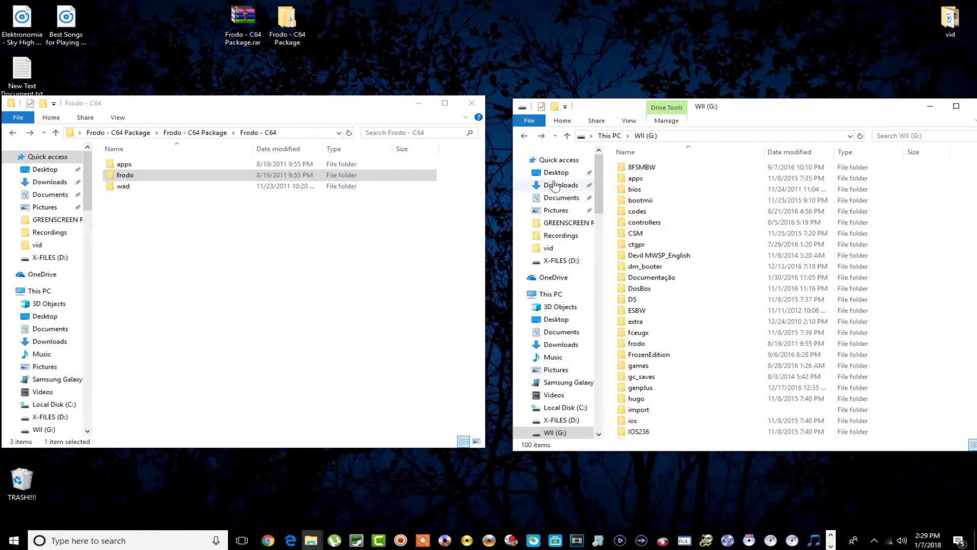
click(272, 179)
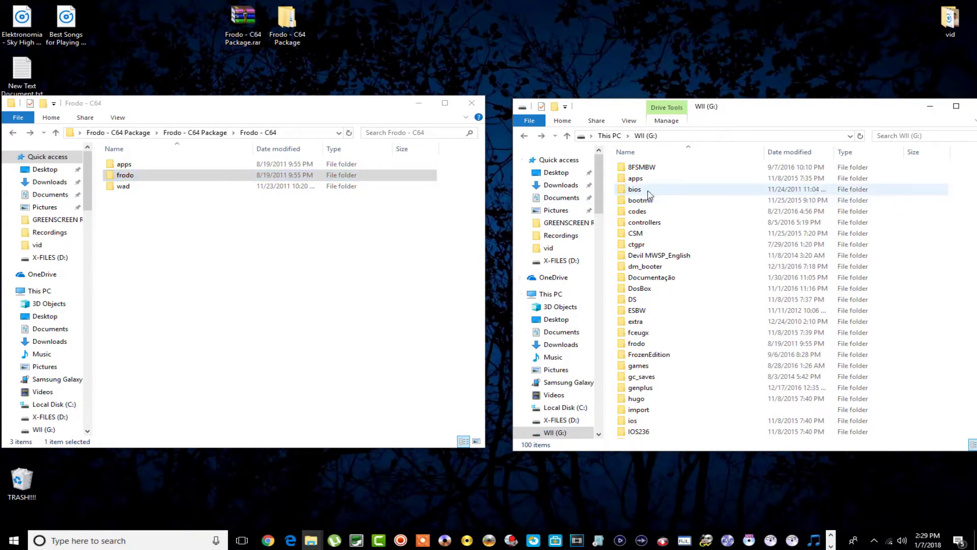
click(599, 218)
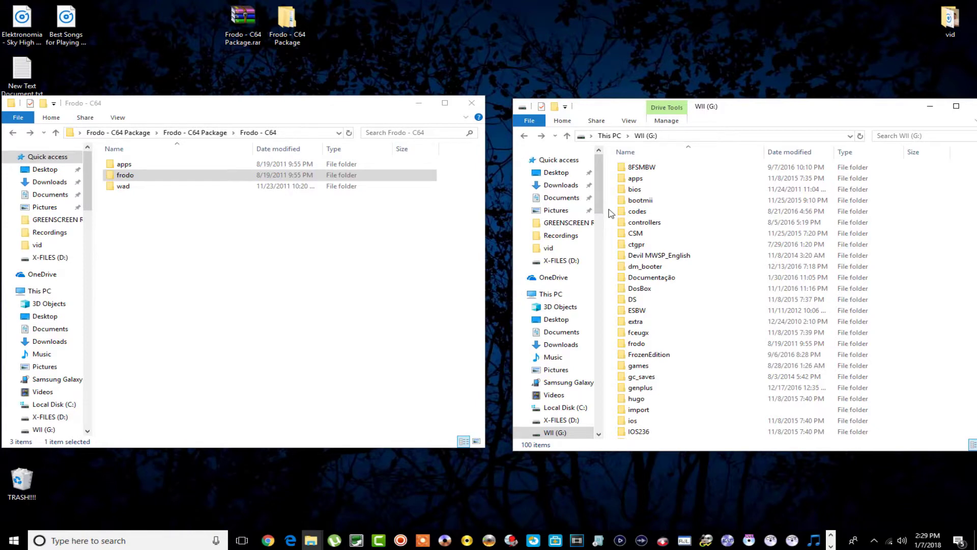
Switch to Chrome, search Google for "c64 wii" in a new tab, and open WiiBrew's C64-network.org page
click(268, 541)
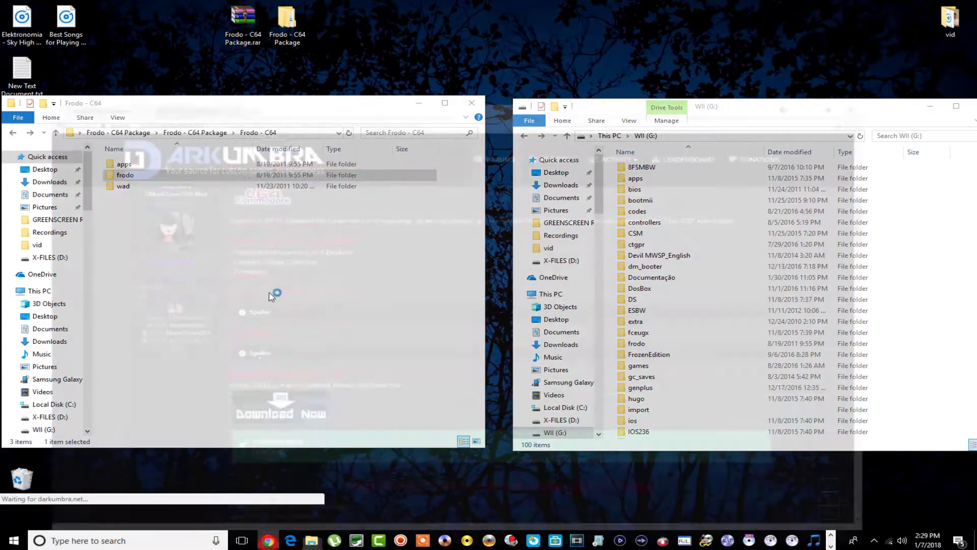
click(243, 8)
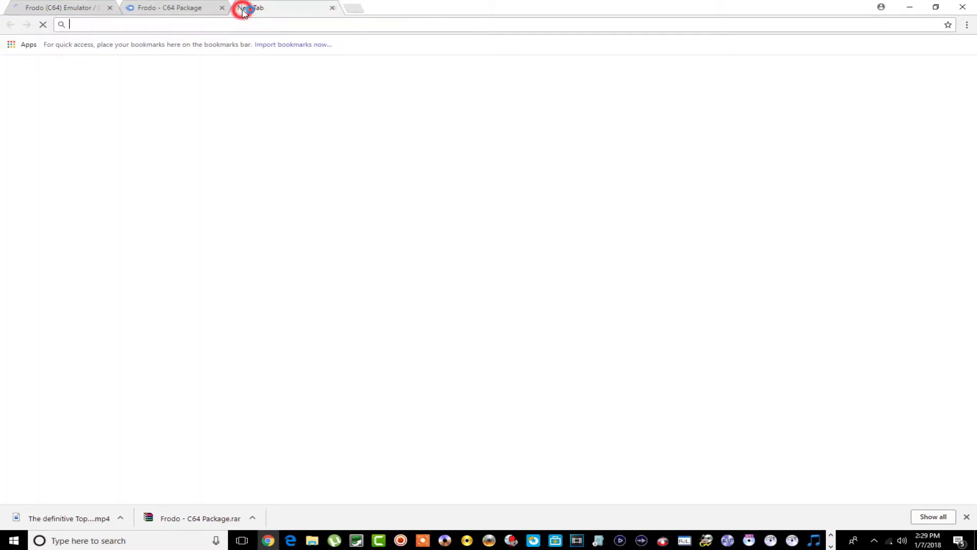
text(c)
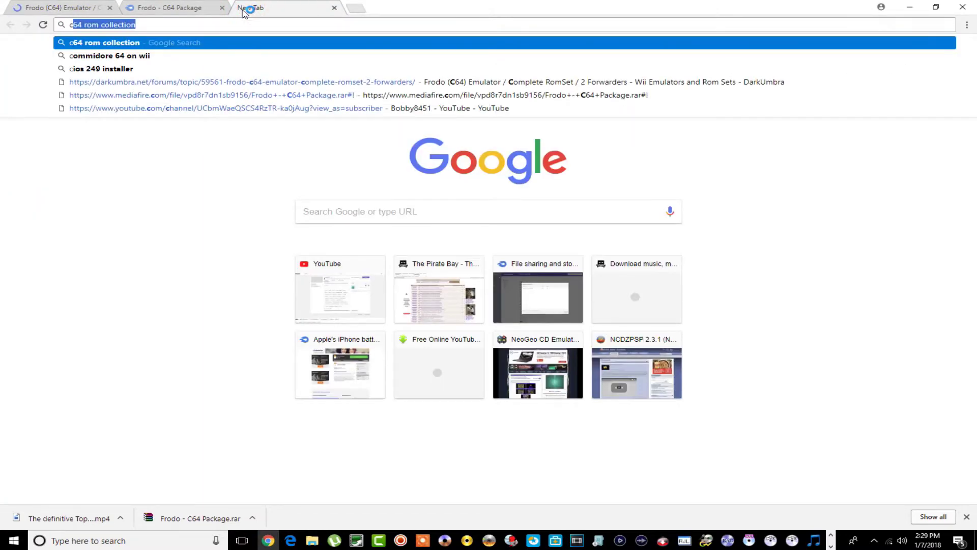
text(64 wii)
key(Return)
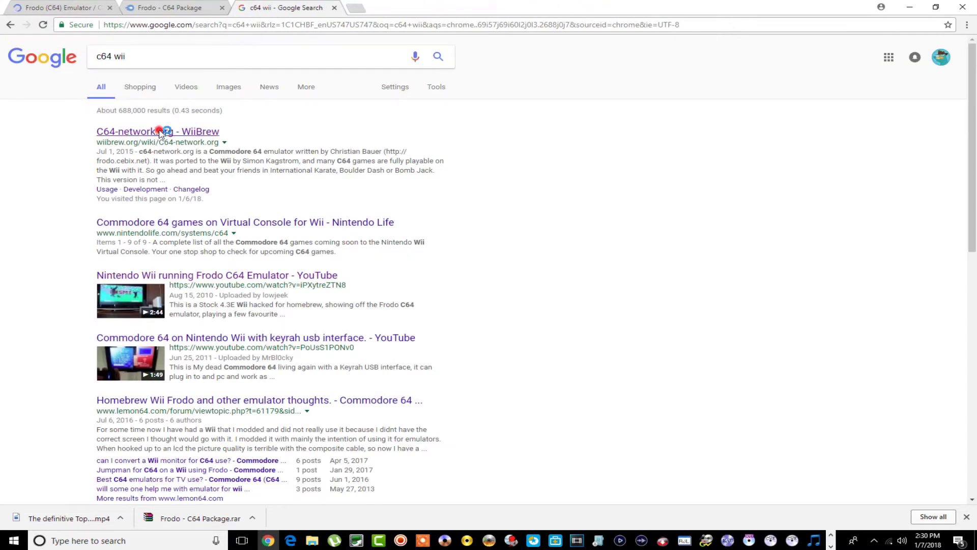
click(159, 131)
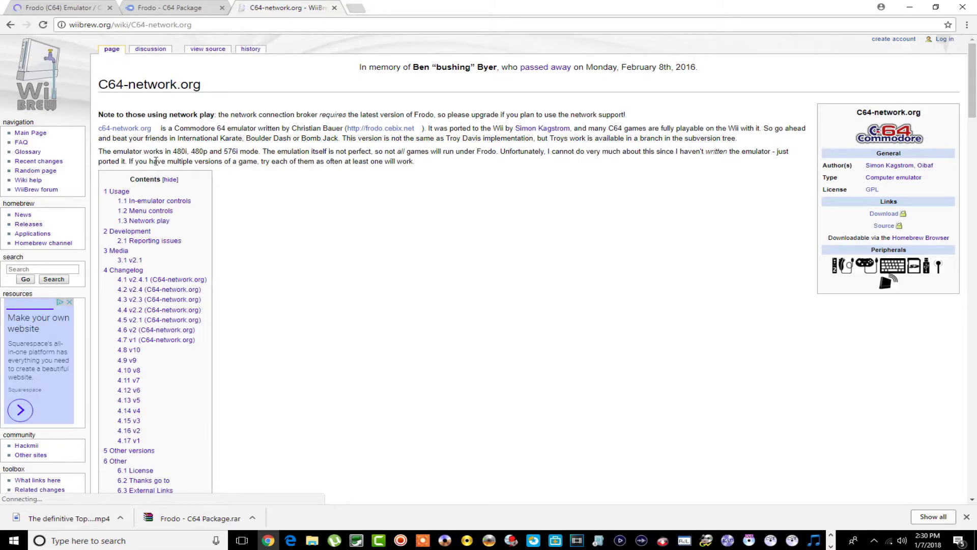
Read the usage, required directories and controls sections of the C64-network.org page, and minimize the browser
scroll(250, 174, down, 5)
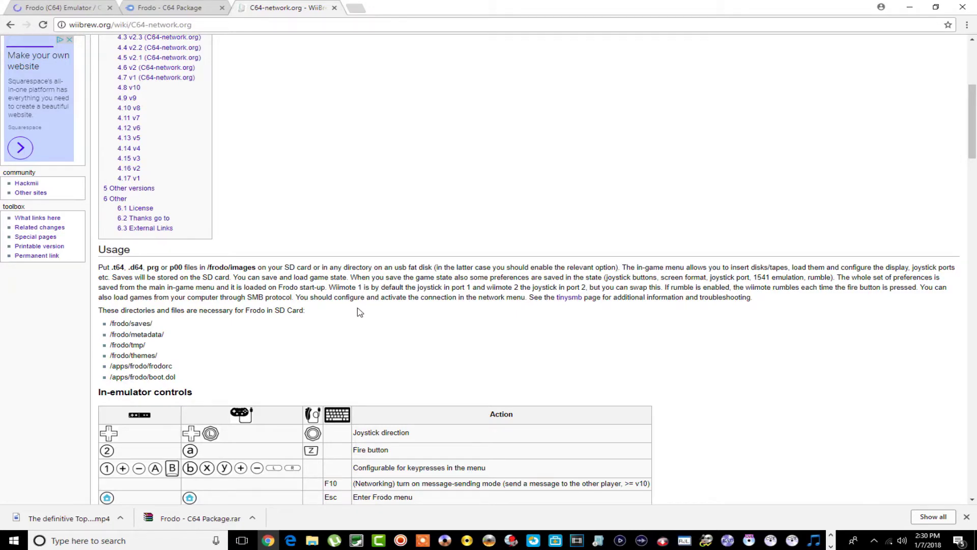
scroll(360, 312, down, 6)
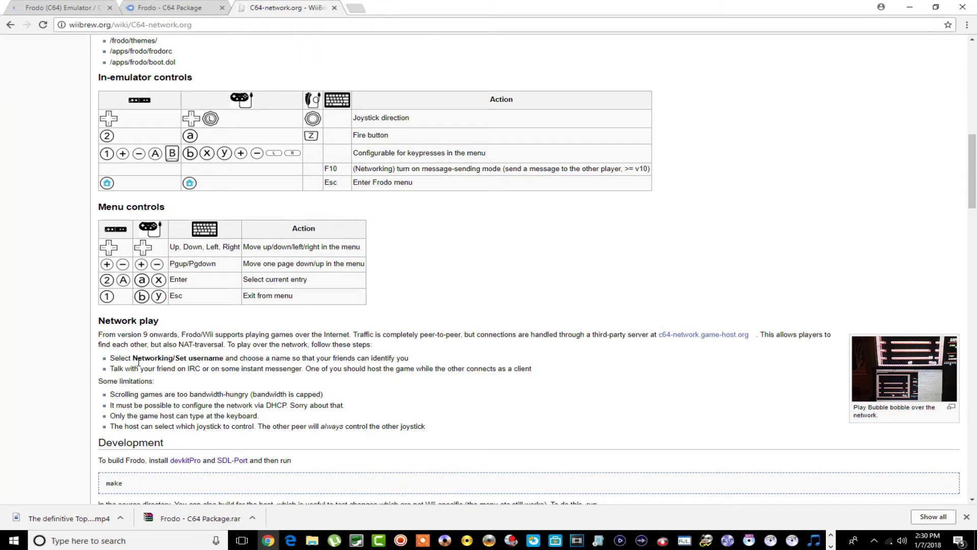
scroll(138, 362, down, 7)
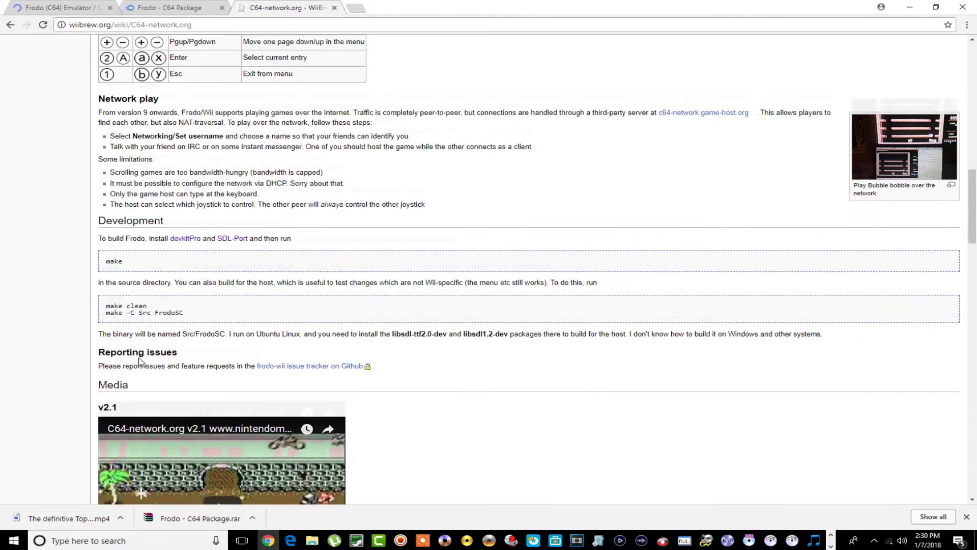
scroll(140, 362, down, 3)
scroll(141, 359, up, 10)
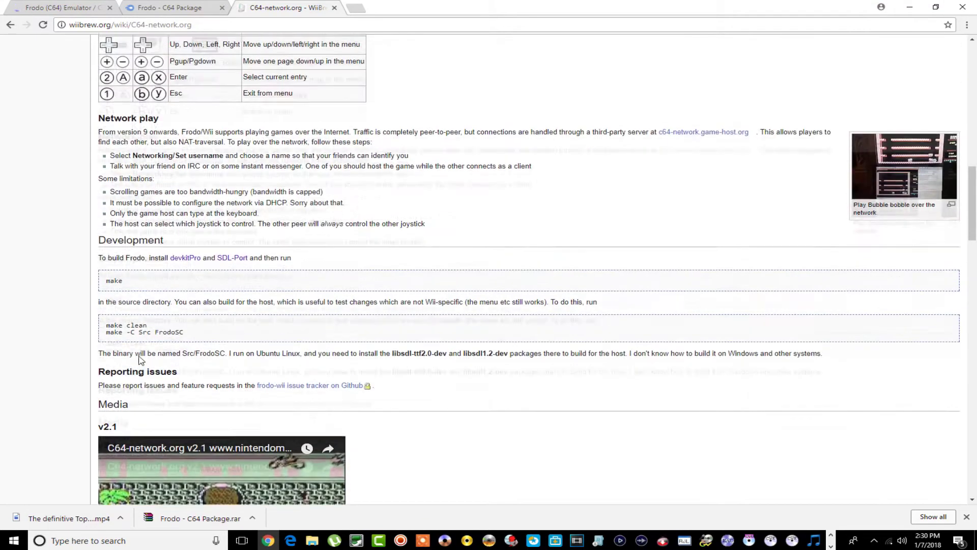
scroll(141, 360, up, 4)
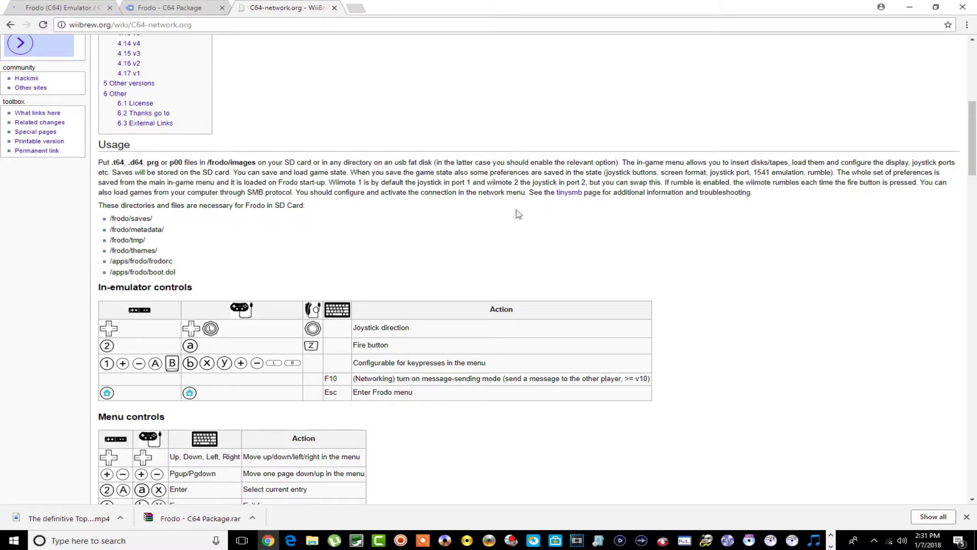
scroll(439, 216, up, 4)
scroll(438, 216, up, 3)
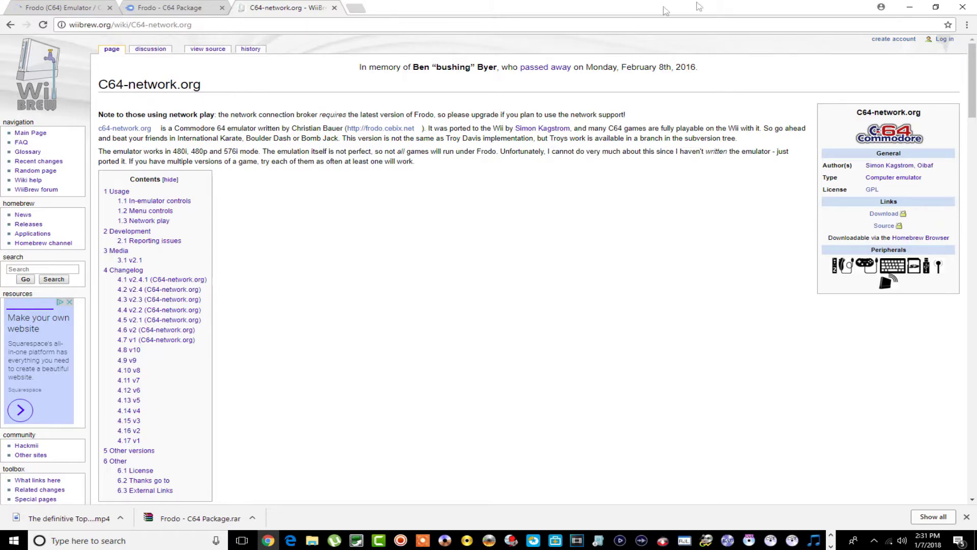
click(909, 7)
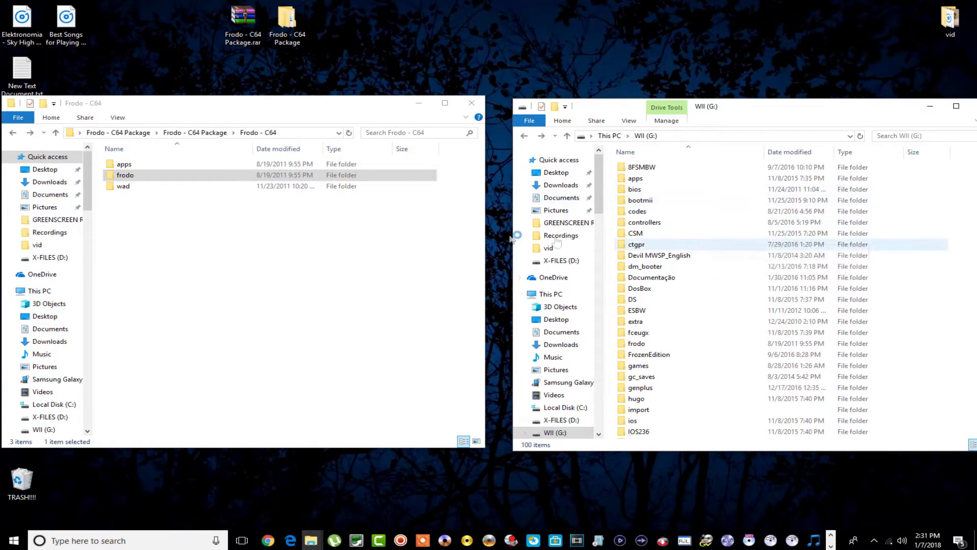
Open the package's wad folder and the WII (G:) drive's wad folder side by side
double_click(204, 187)
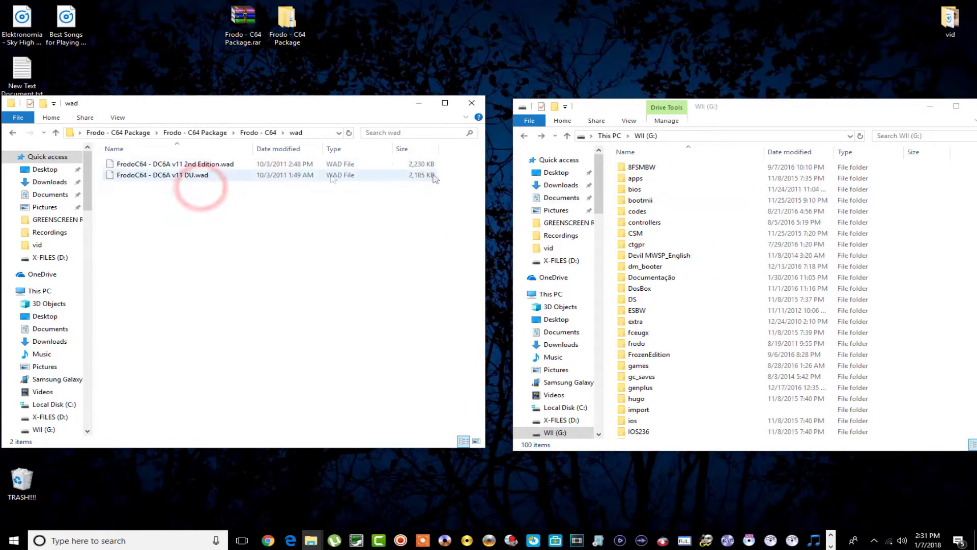
click(617, 245)
scroll(613, 248, down, 15)
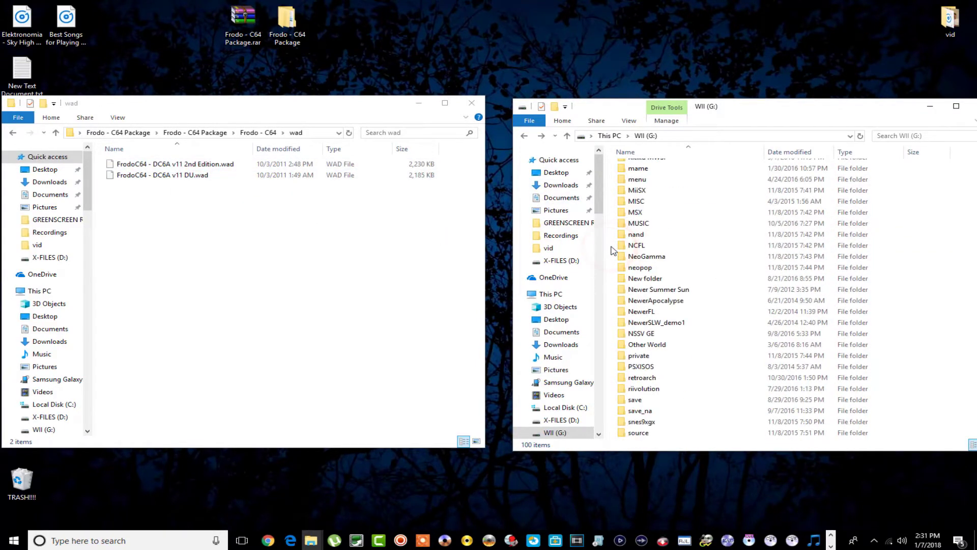
scroll(614, 323, down, 4)
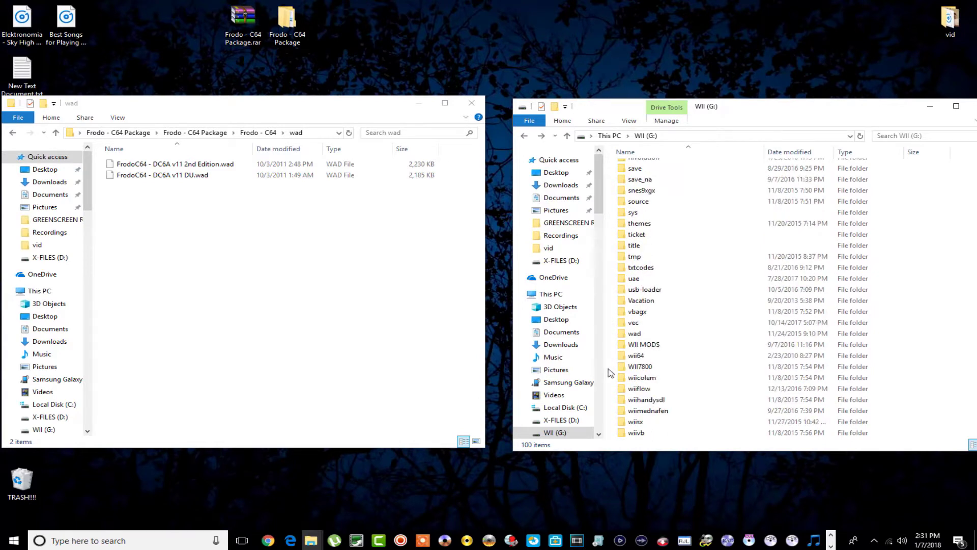
click(635, 265)
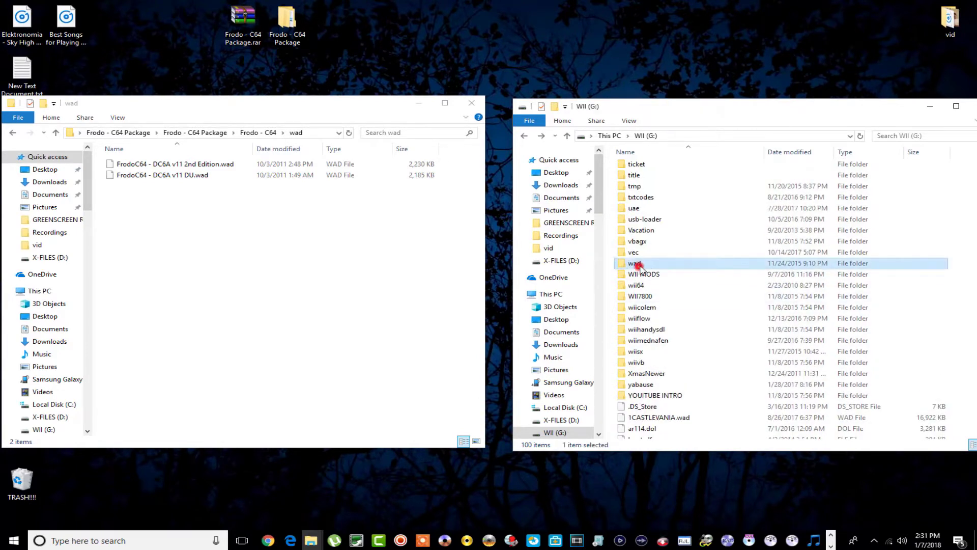
double_click(668, 269)
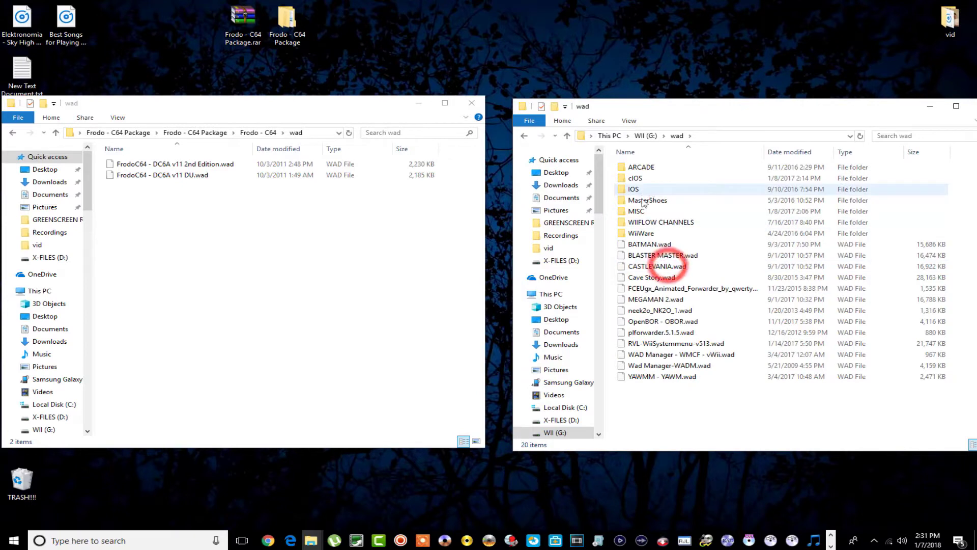
Look through the WiiWare folder inside the drive's wad folder, return, and select the items from IOS through YAWMM - YAWM.wad
double_click(657, 234)
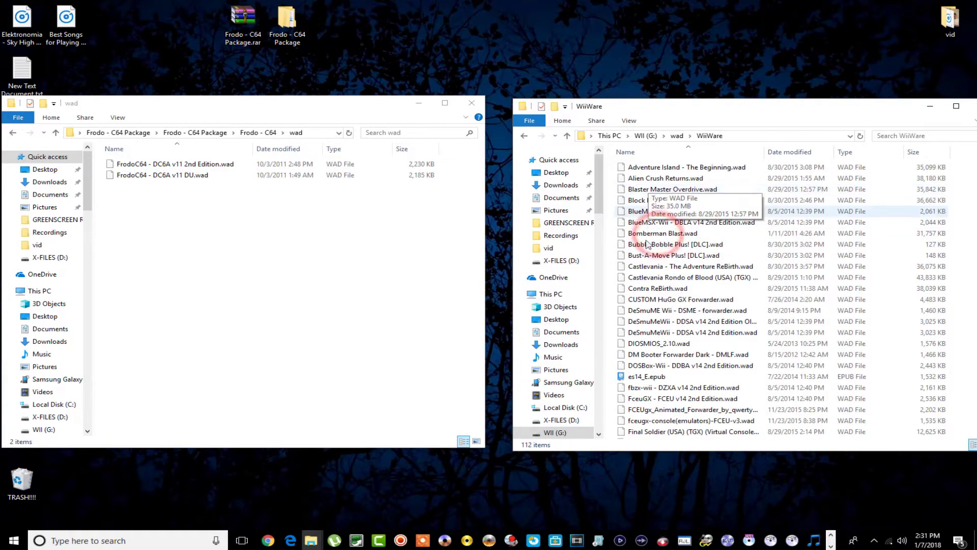
scroll(647, 271, down, 4)
scroll(648, 271, down, 3)
scroll(647, 271, up, 3)
click(524, 135)
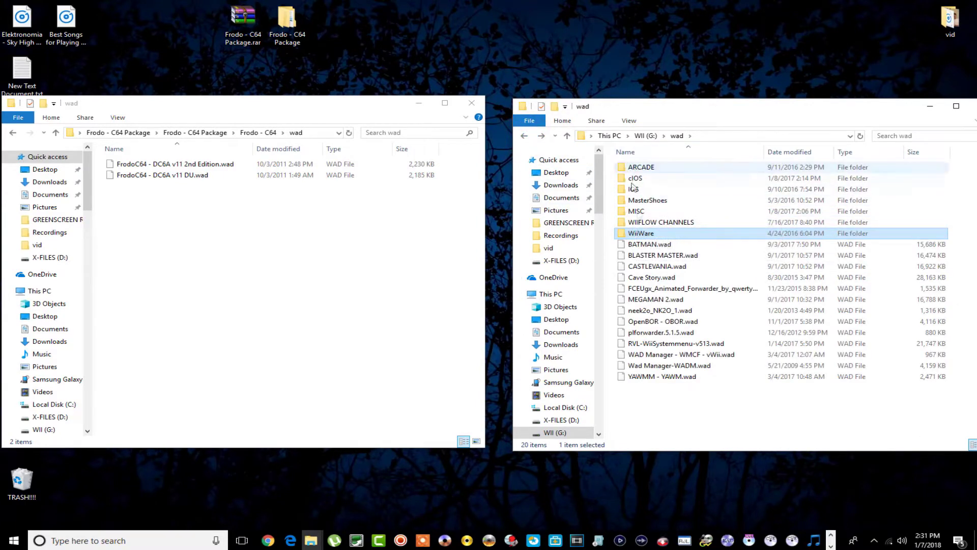
drag(635, 405, 661, 190)
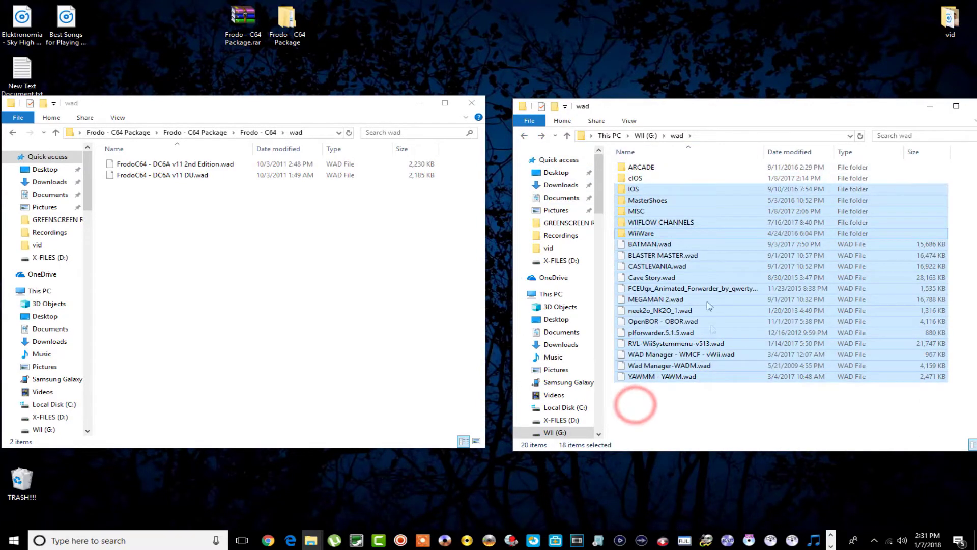
Clear the selection in the drive's wad folder and look through its cIOS, IOS and MasterShoes subfolders in turn
click(697, 392)
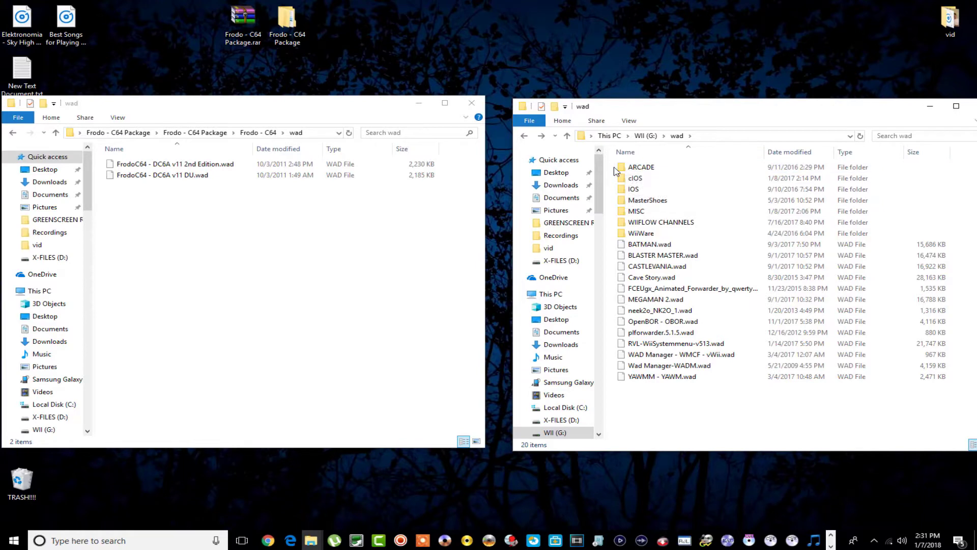
double_click(657, 179)
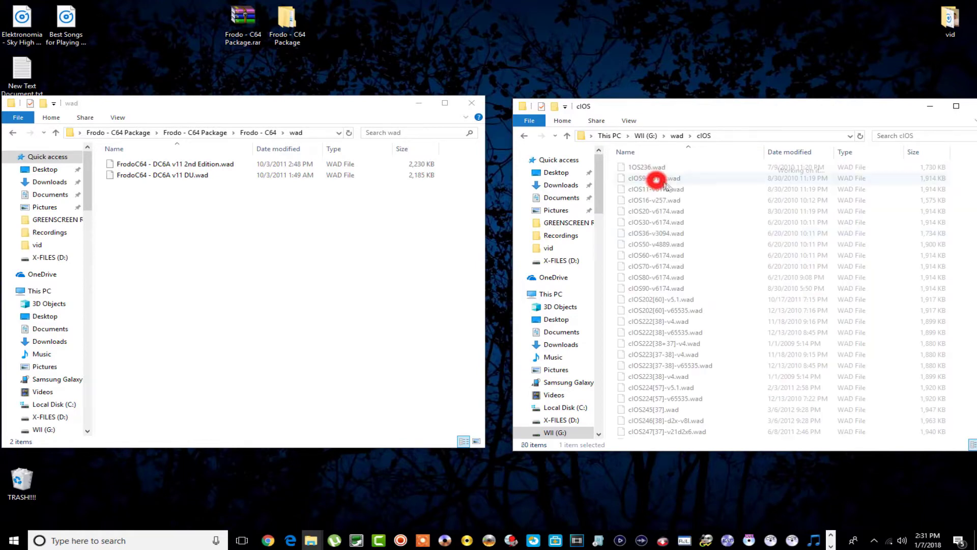
click(524, 136)
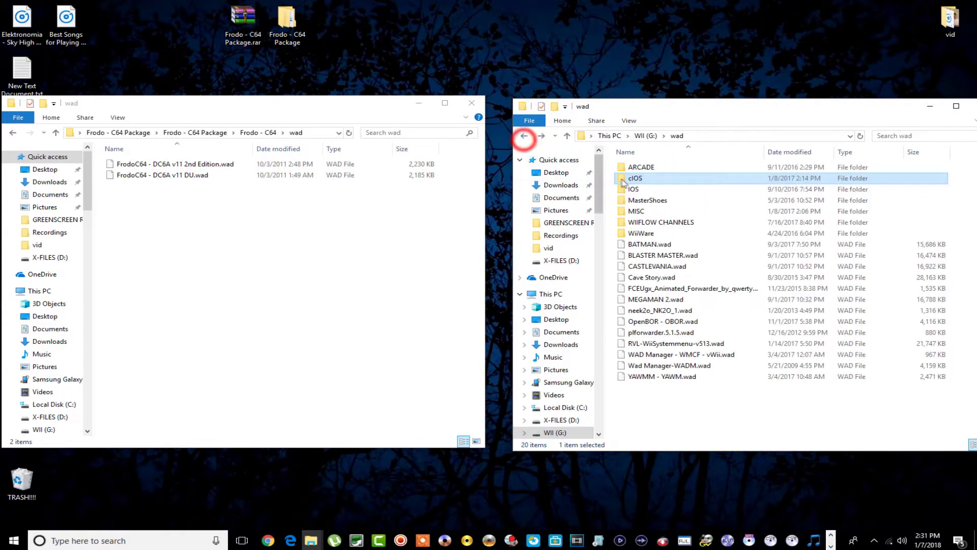
double_click(636, 191)
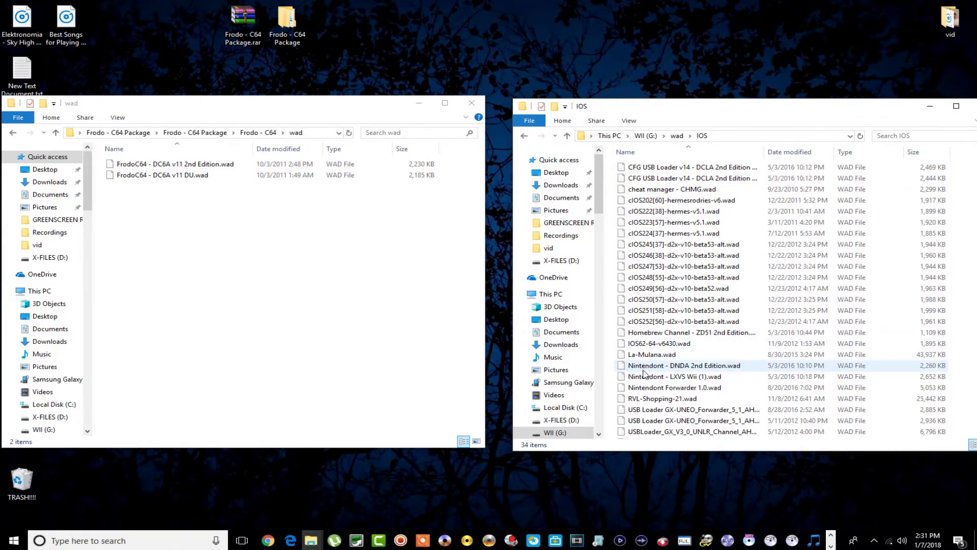
click(525, 137)
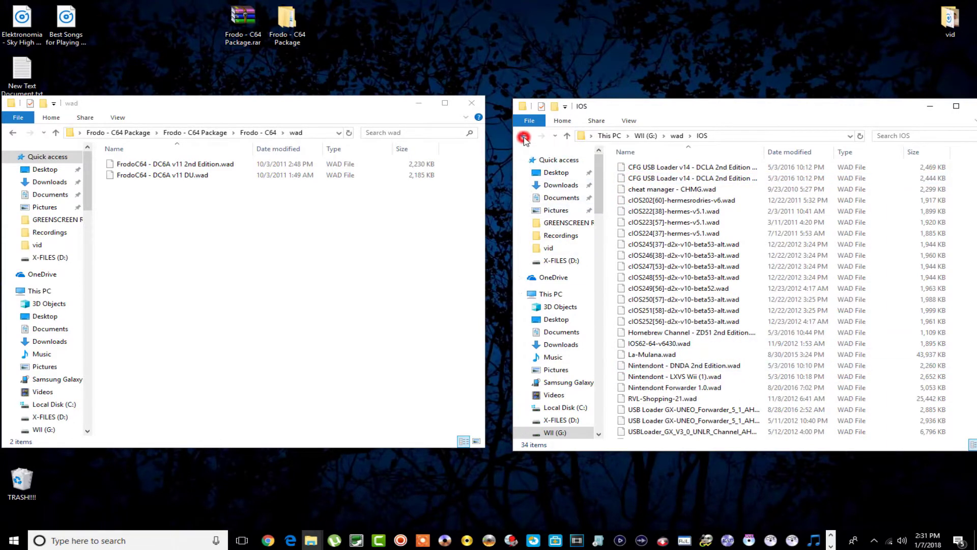
double_click(662, 201)
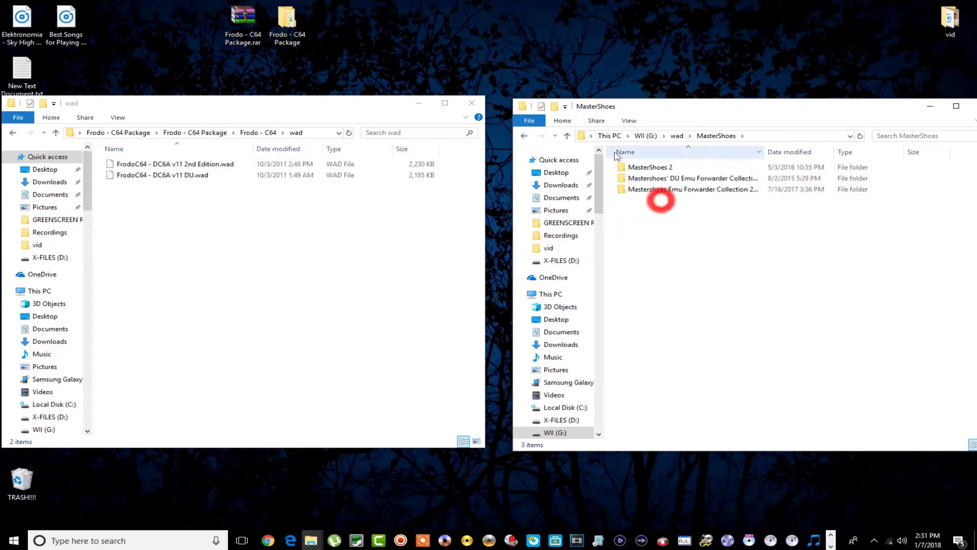
click(524, 135)
Look through the WIIFLOW CHANNELS and WiiWare subfolders of the drive's wad folder and return to it
double_click(665, 223)
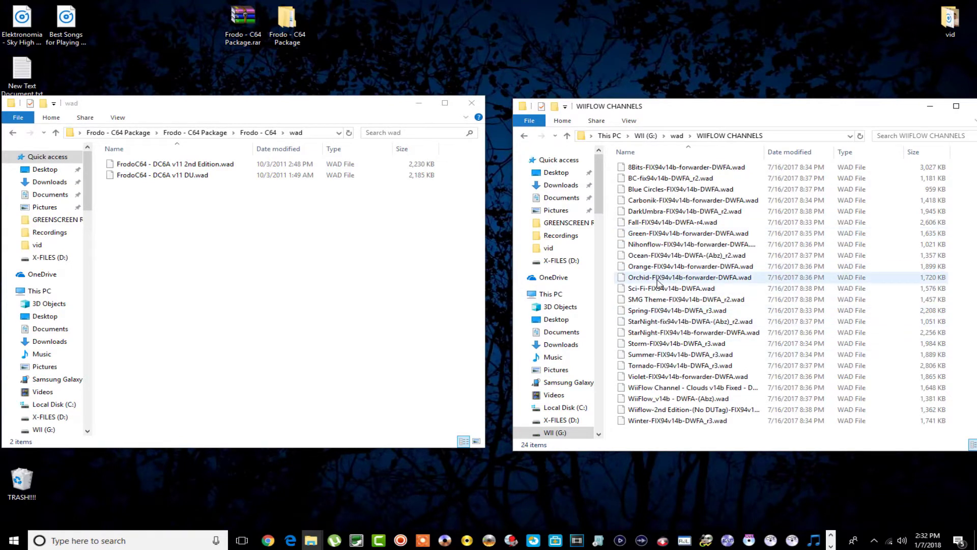
click(657, 226)
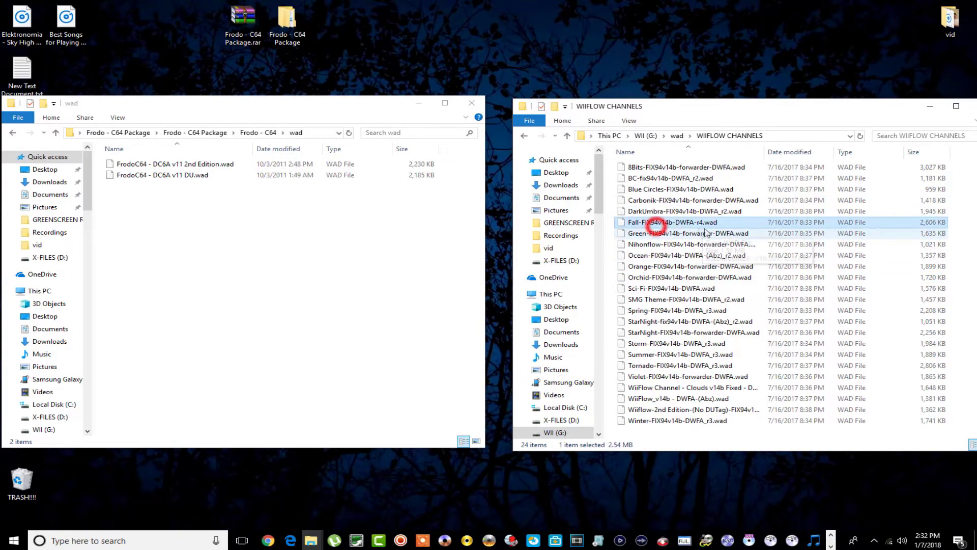
click(525, 137)
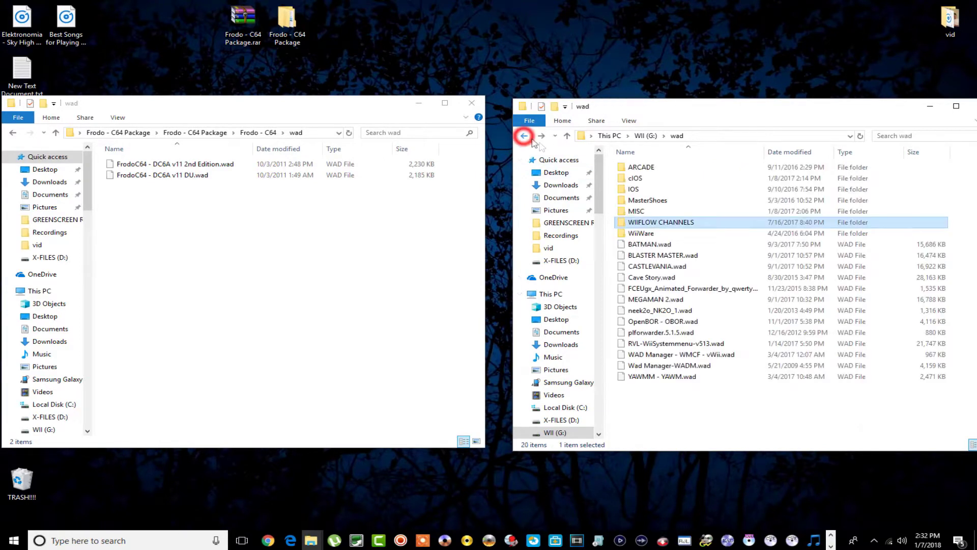
double_click(639, 234)
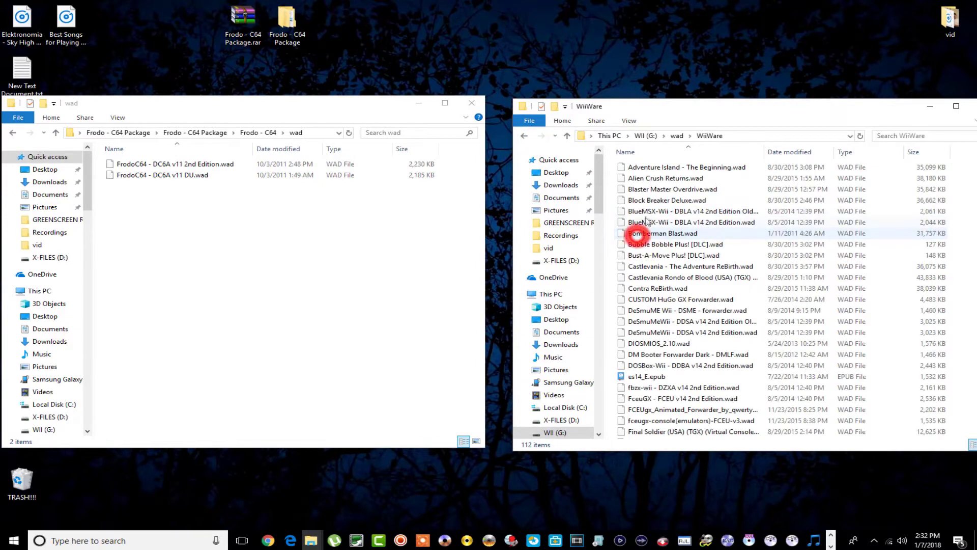
click(524, 136)
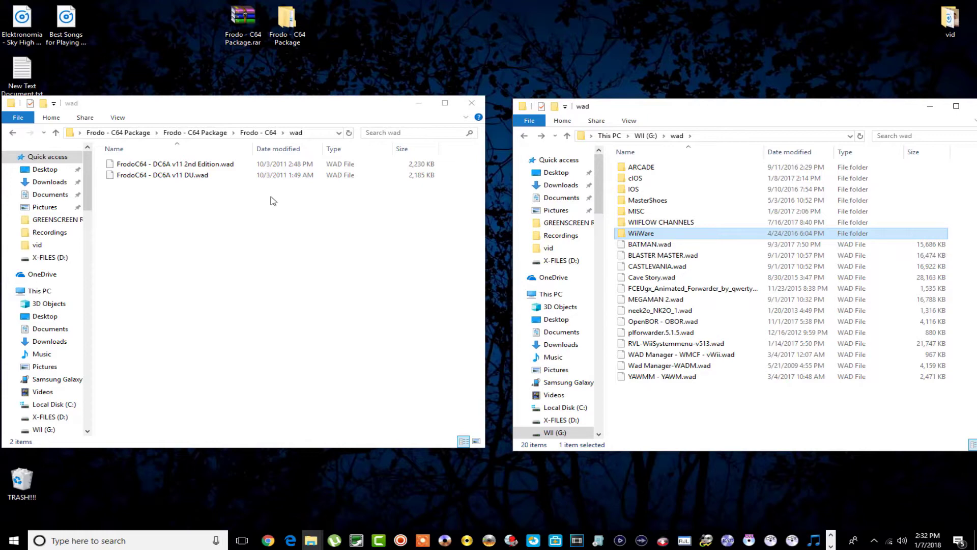
Close the package's wad folder window
click(471, 103)
double_click(728, 115)
click(770, 107)
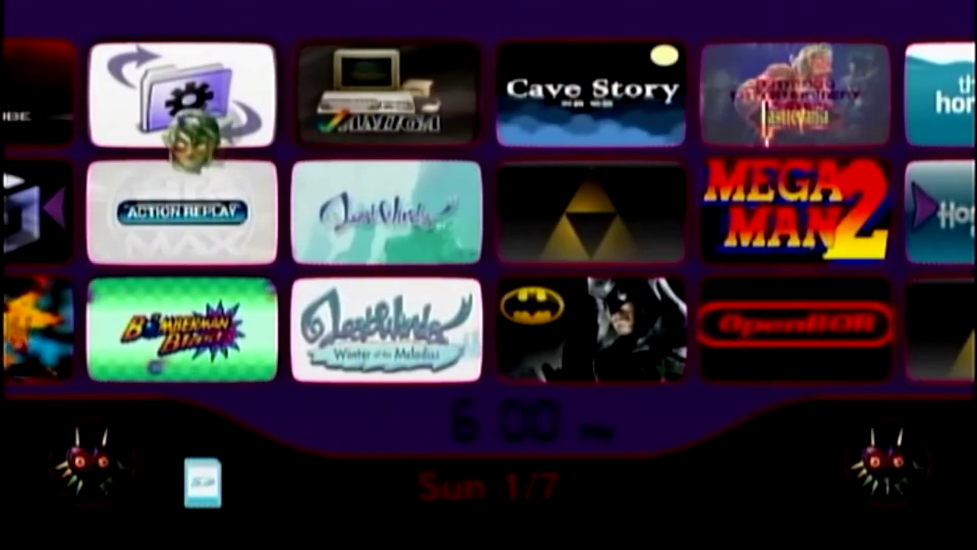
On the Wii Menu, start the WAD Manager channel and accept its disclaimer
click(204, 97)
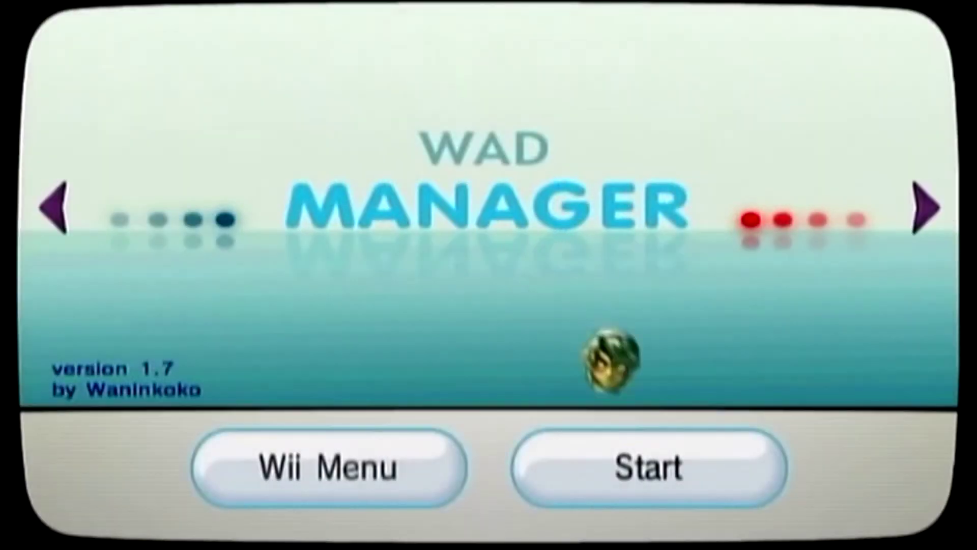
click(643, 465)
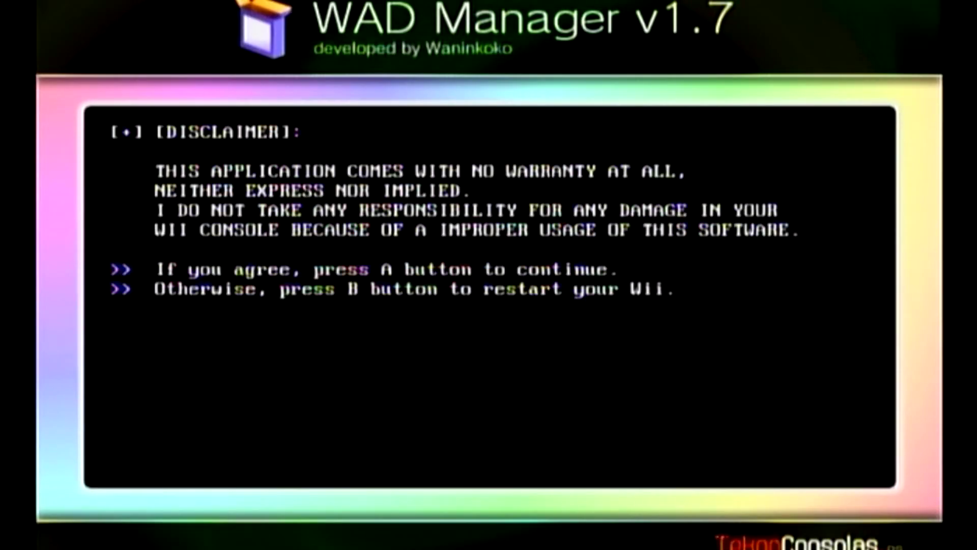
key(a)
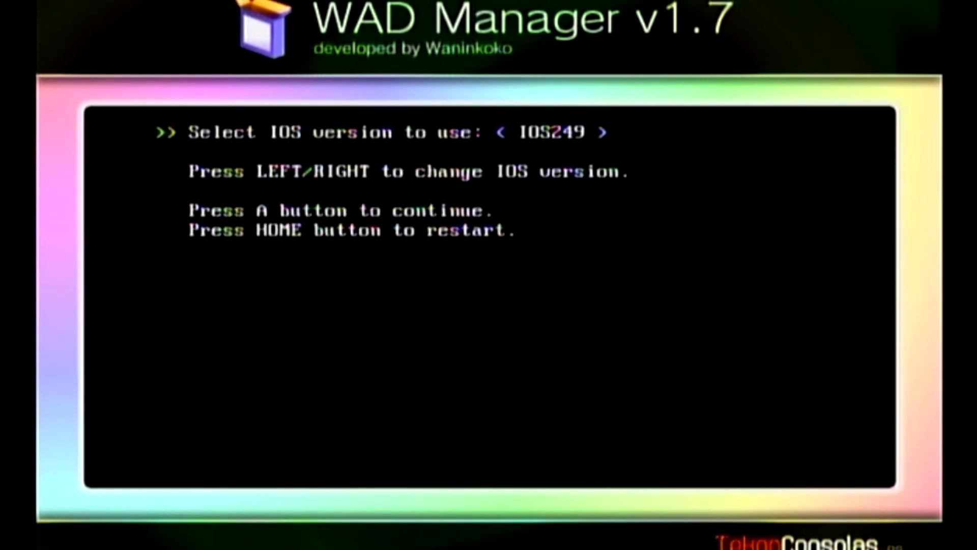
Change the IOS version to use, and select Wii SD Slot as the source device
key(Left)
key(Left)
key(Left)
key(Left)
key(Left)
key(a)
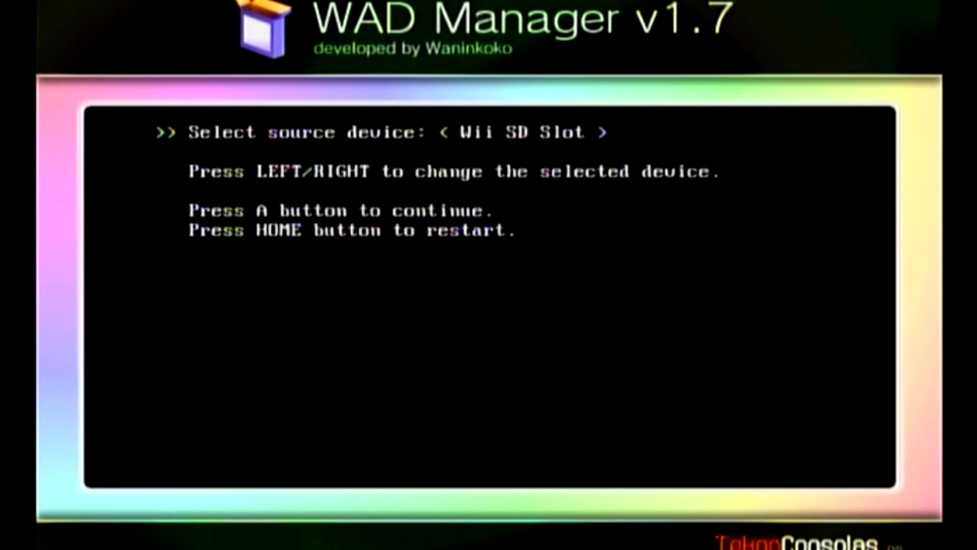
key(a)
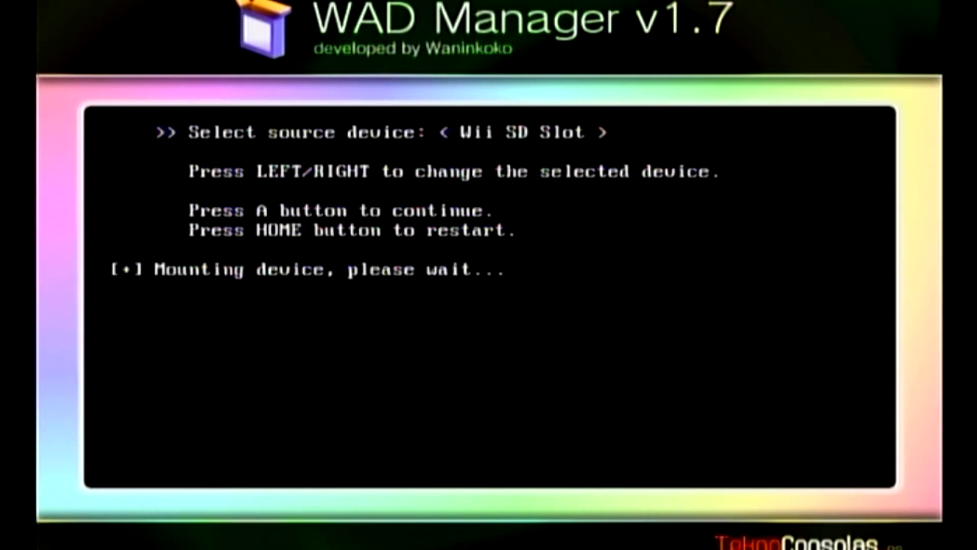
Find the WAD directory in the SD card's file list and open it
key(Down)
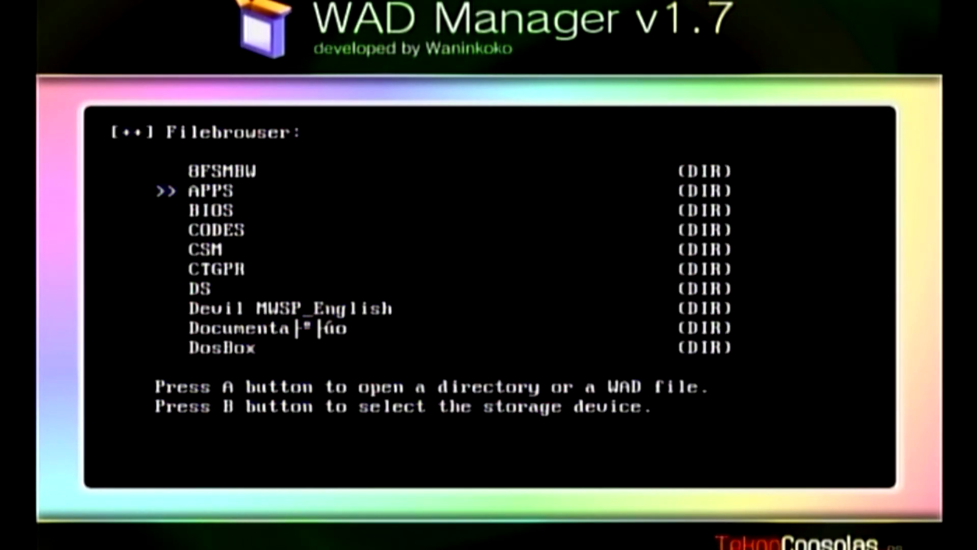
key(Up)
key(Up)
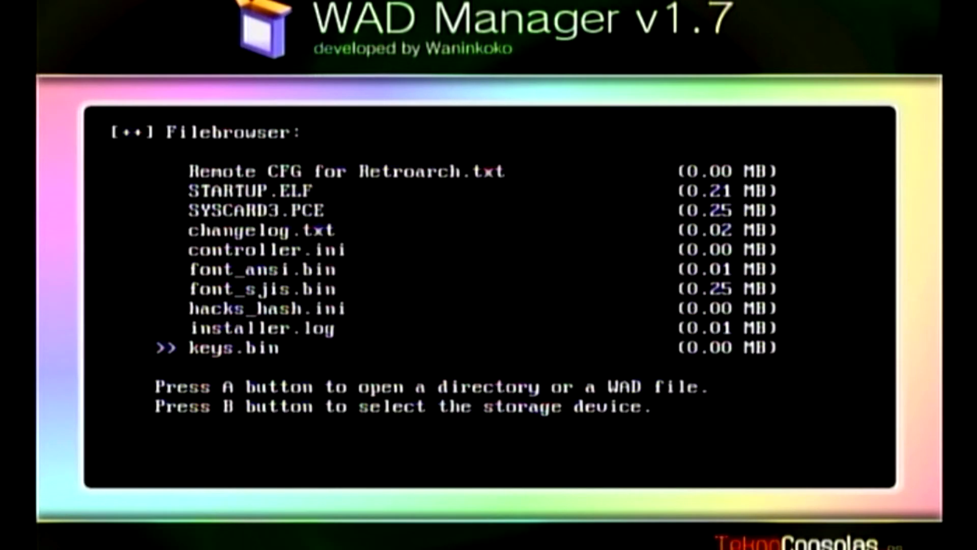
key(Down)
key(Down)
key(Up)
key(Up)
key(Up)
key(Up)
key(Up)
key(Up)
key(Up)
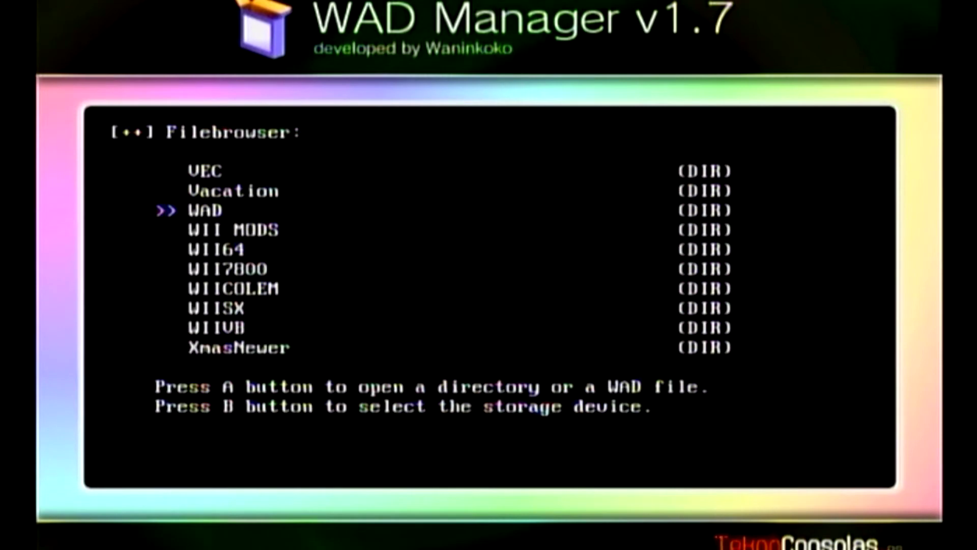
key(Return)
Open the MasterShoes directory inside the WAD directory
key(Down)
key(Down)
key(Down)
key(Down)
key(Down)
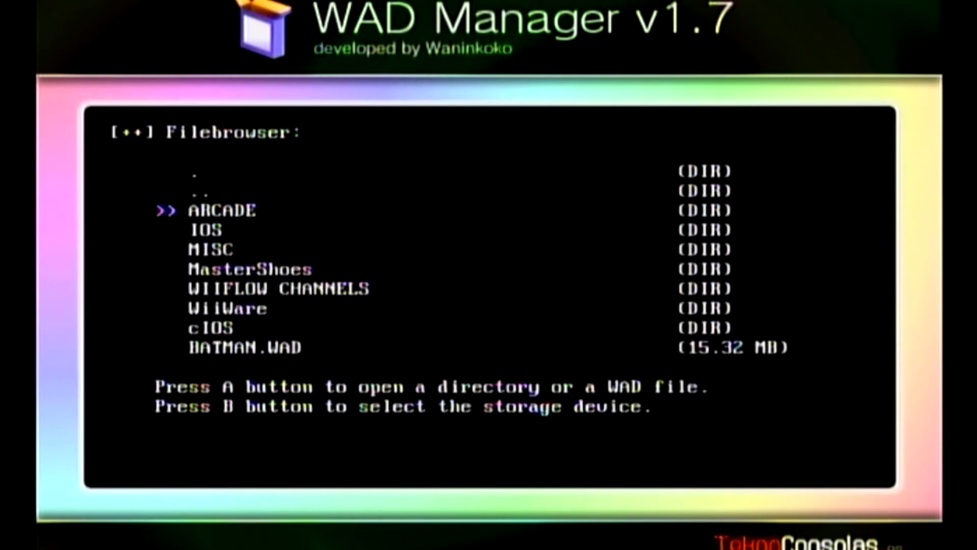
key(Return)
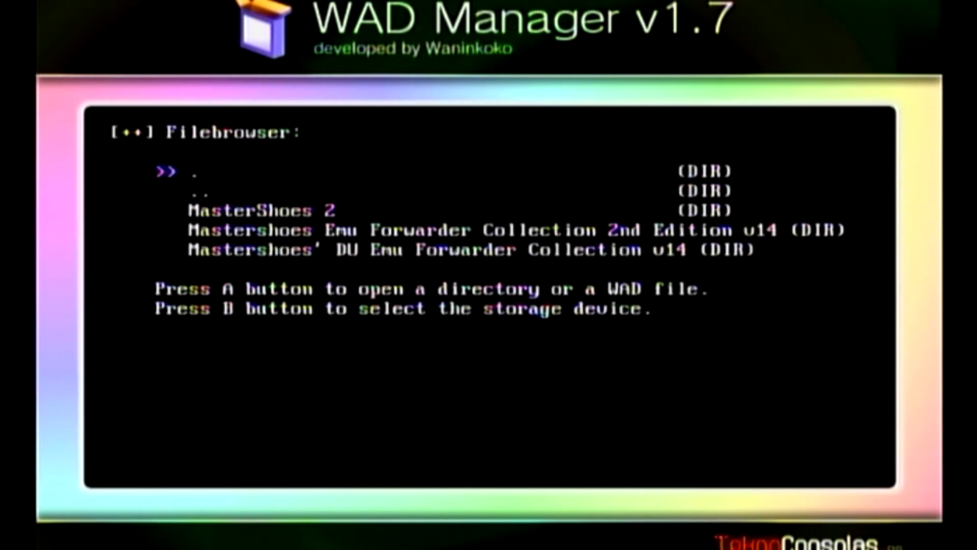
Open the Mastershoes Emu Forwarder Collection 2nd Edition v14 directory and the directory of the same collection nested inside it
key(Down)
key(Down)
key(Down)
key(Return)
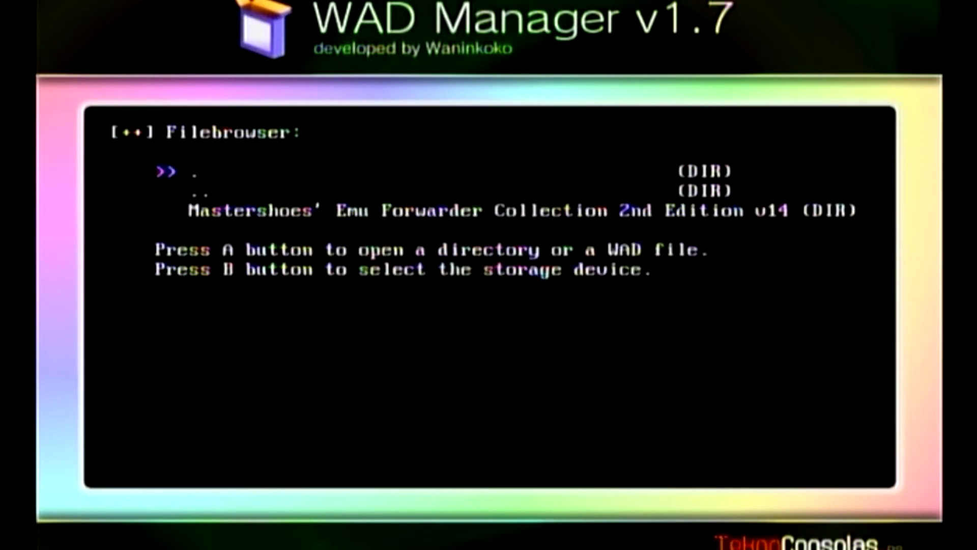
key(Down)
key(Down)
key(Return)
Install FrodoC64 - DC6A v14 2nd Edition.wad and leave the installation screen
key(Down)
key(Down)
key(Down)
key(Down)
key(Down)
key(Down)
key(Down)
key(Down)
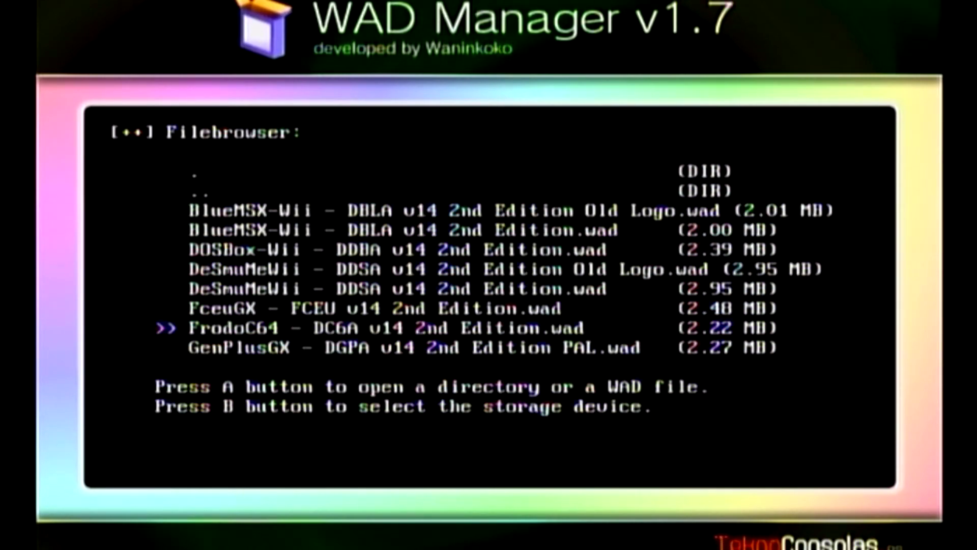
key(Return)
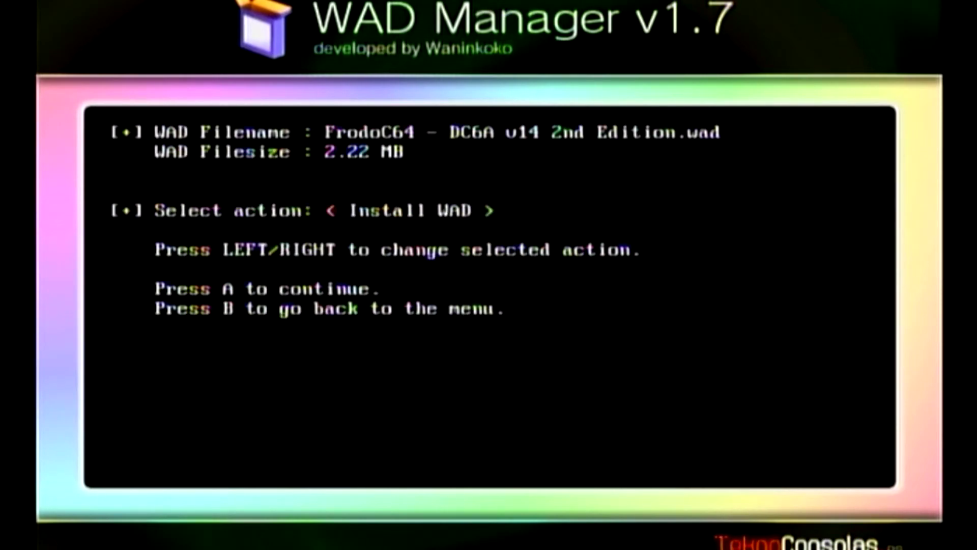
key(Return)
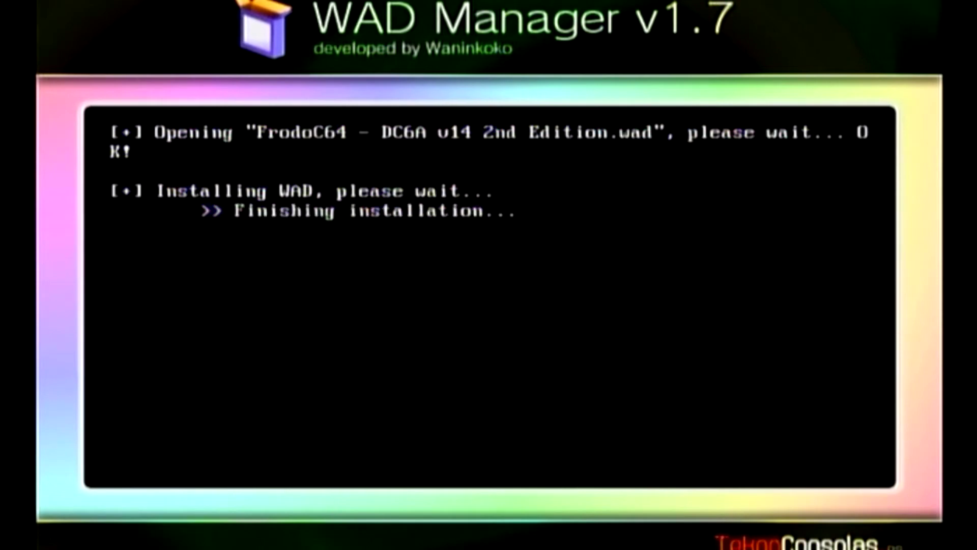
key(Return)
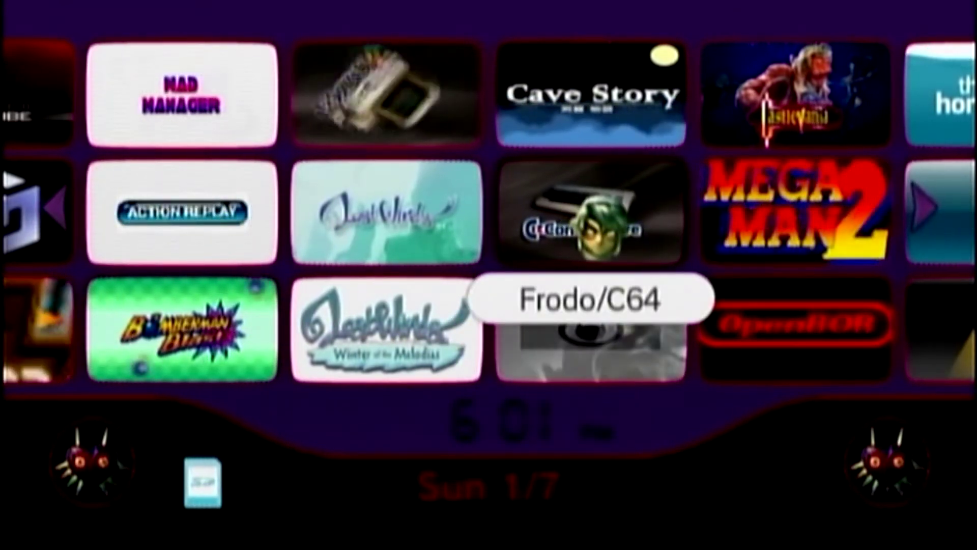
Start the Frodo/C64 channel from the Wii Menu and bring up the emulator's main menu
click(616, 202)
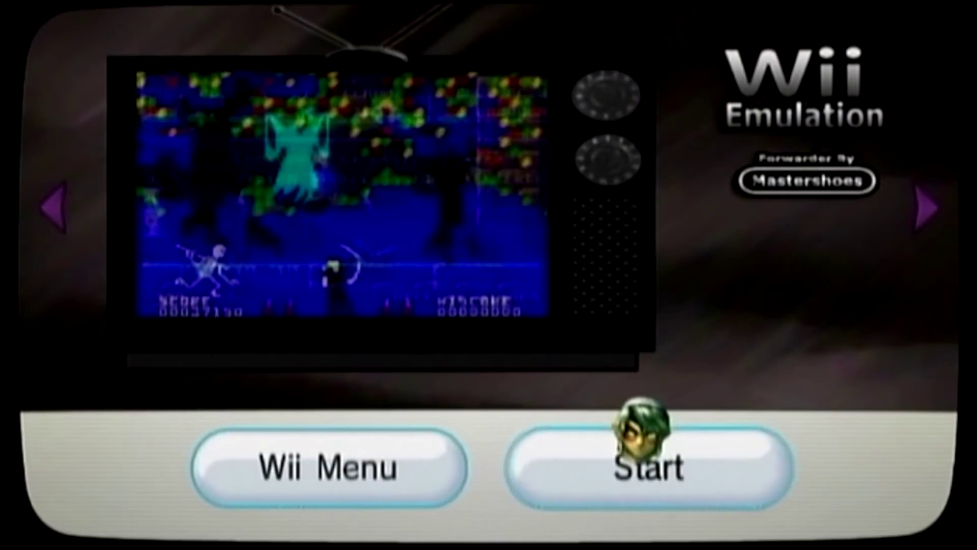
click(643, 469)
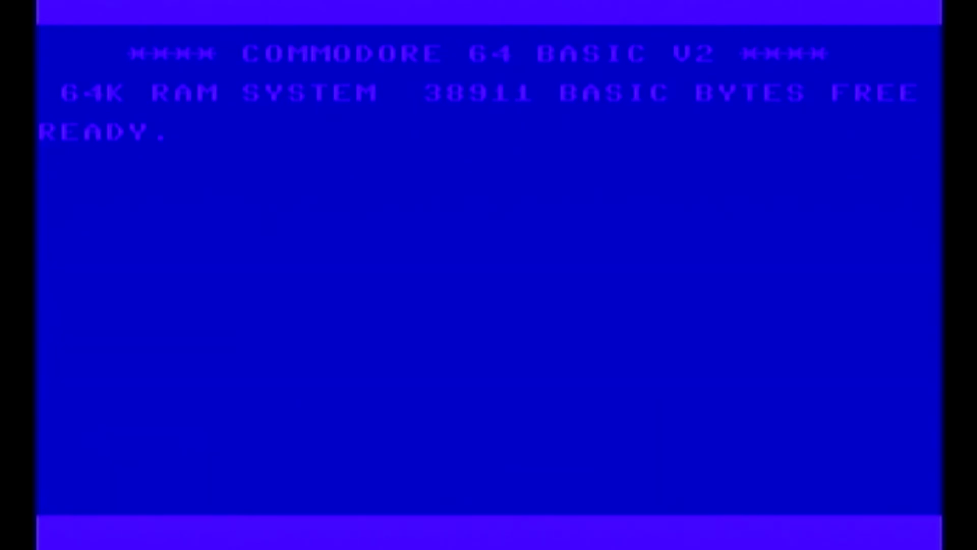
key(Escape)
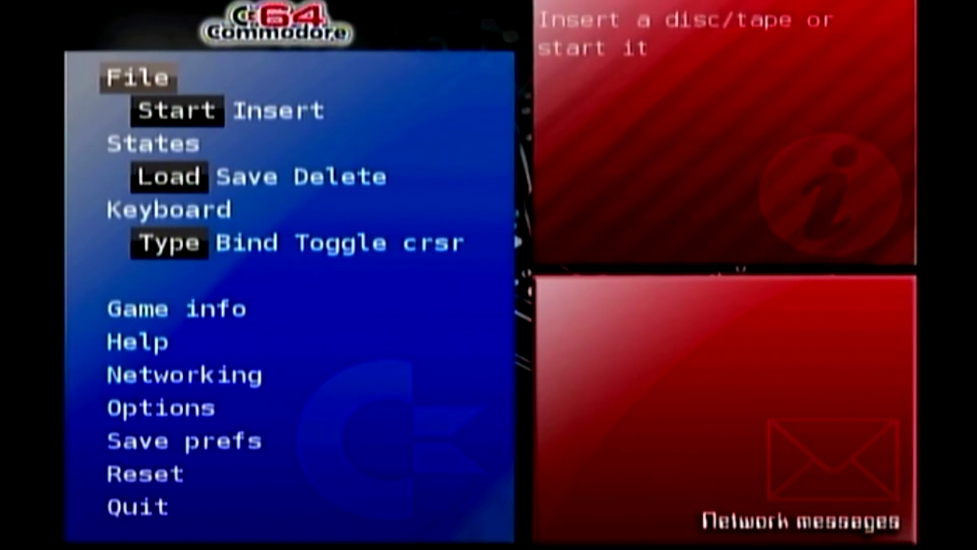
Open the emulator's Options and go past True 1541 emulation to the Display setting
key(Down)
key(Down)
key(Down)
key(Down)
key(Down)
key(Down)
key(Return)
key(Down)
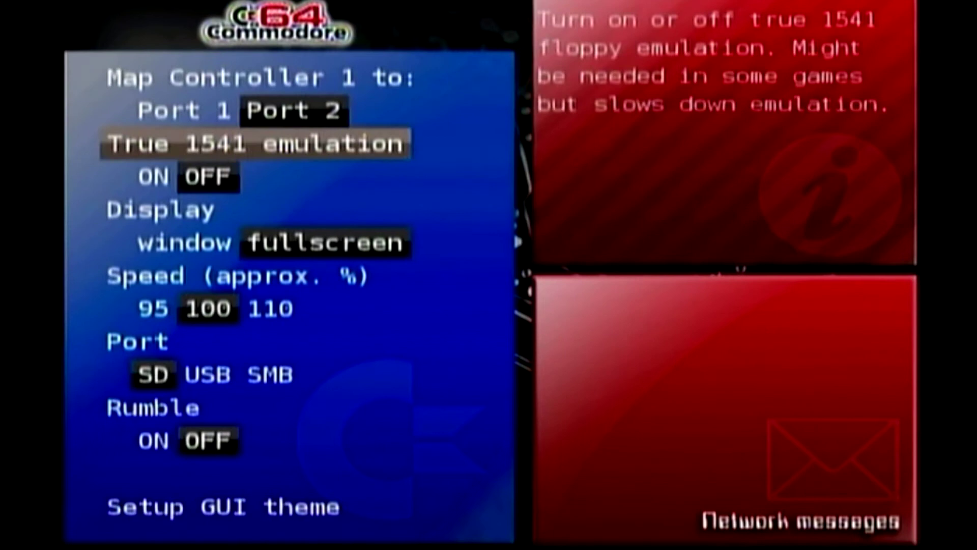
key(Down)
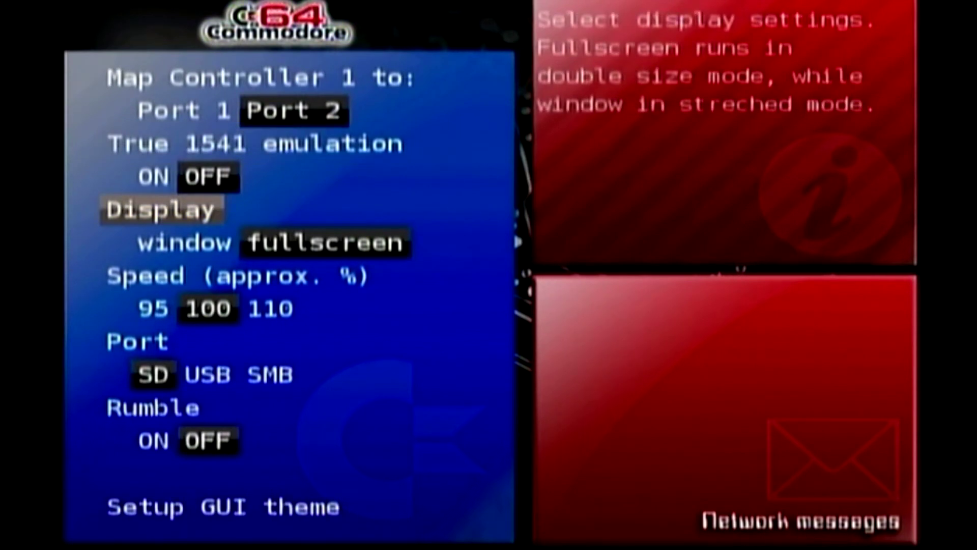
Try the window display mode, restore fullscreen, and move back to the True 1541 emulation setting
key(Left)
key(Right)
key(Left)
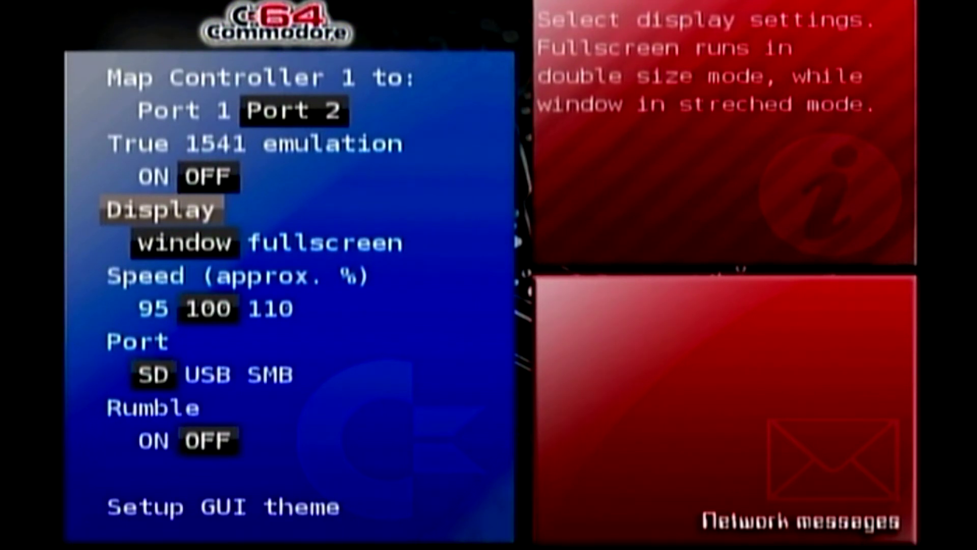
key(Right)
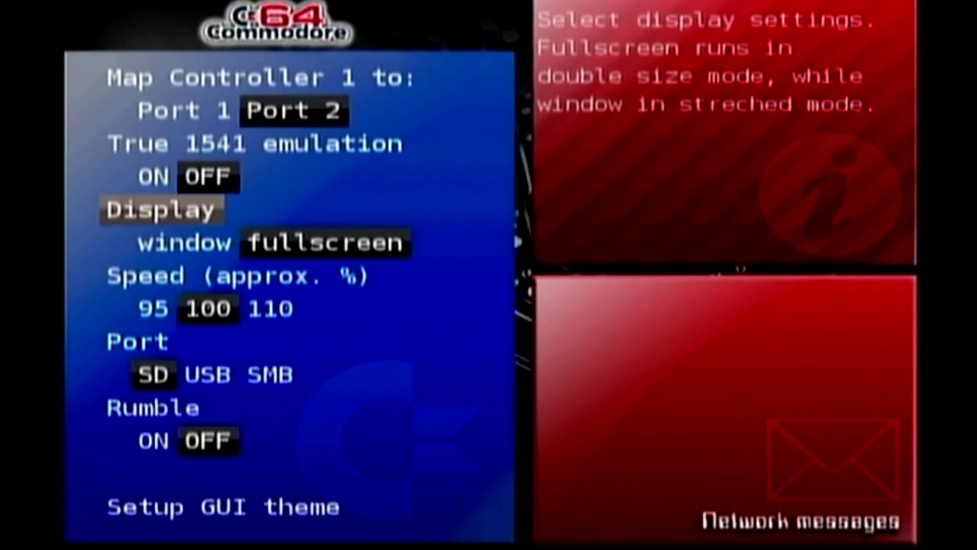
key(Up)
key(Up)
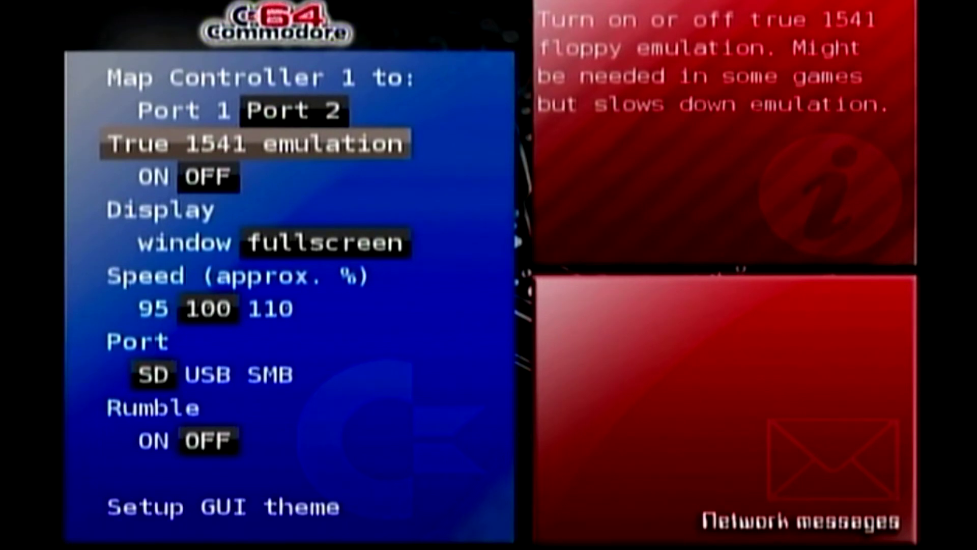
Review the settings from the controller port mapping down to Rumble and return to the emulator's main menu
key(Up)
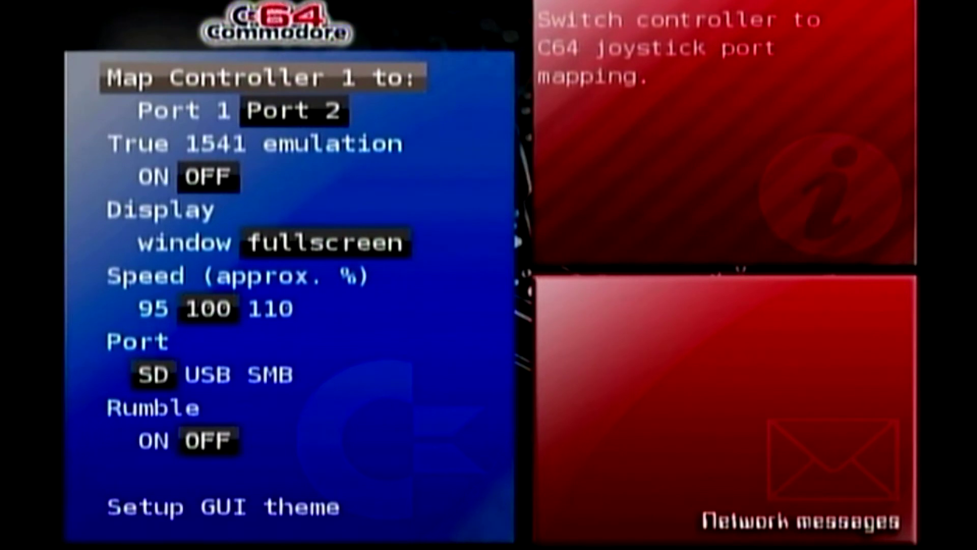
key(Down)
key(Down)
key(Down)
key(Down)
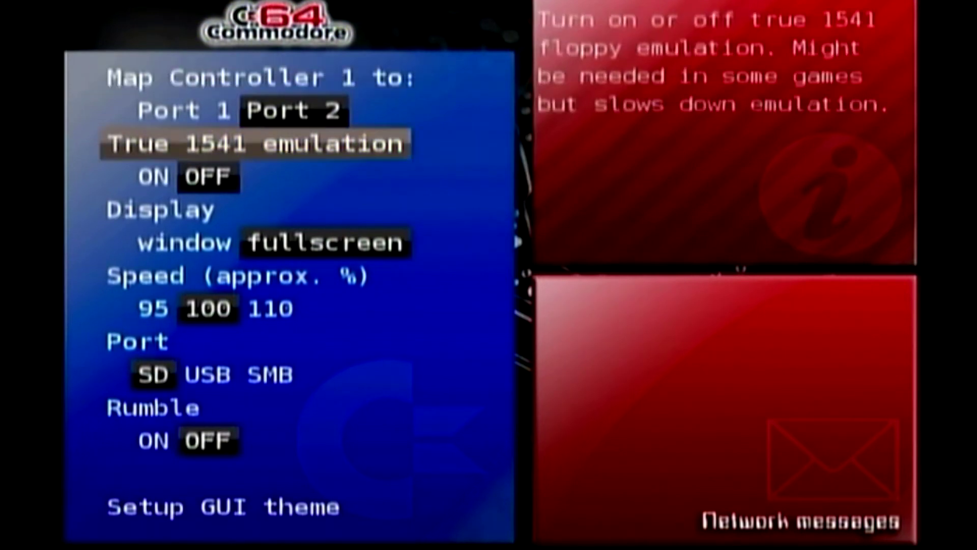
key(Down)
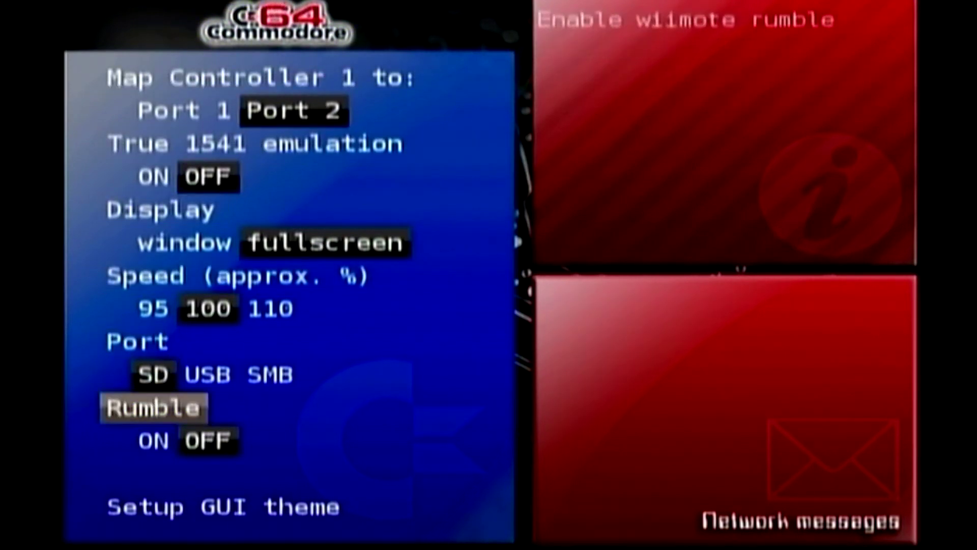
key(Down)
key(Up)
key(Escape)
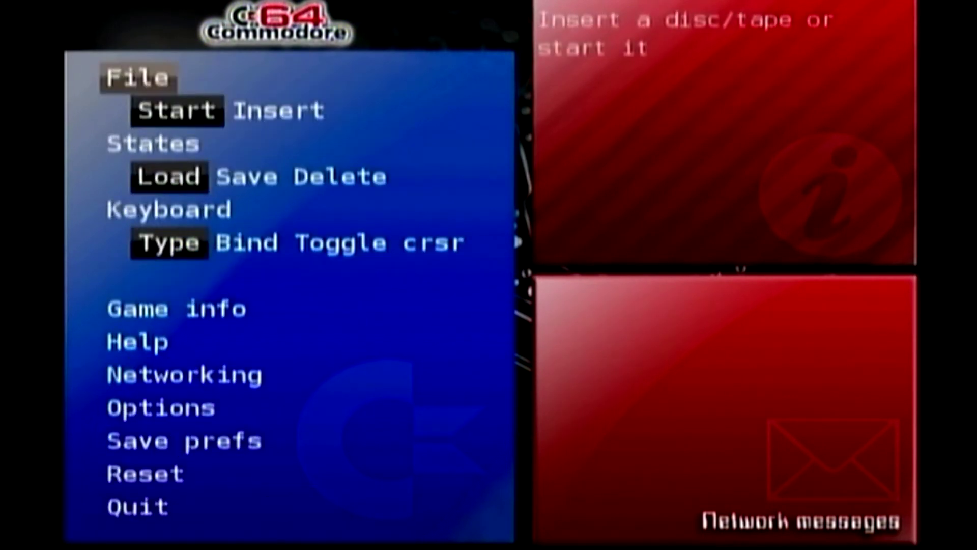
Save the emulator's general preferences and dismiss the confirmation
key(Up)
key(Up)
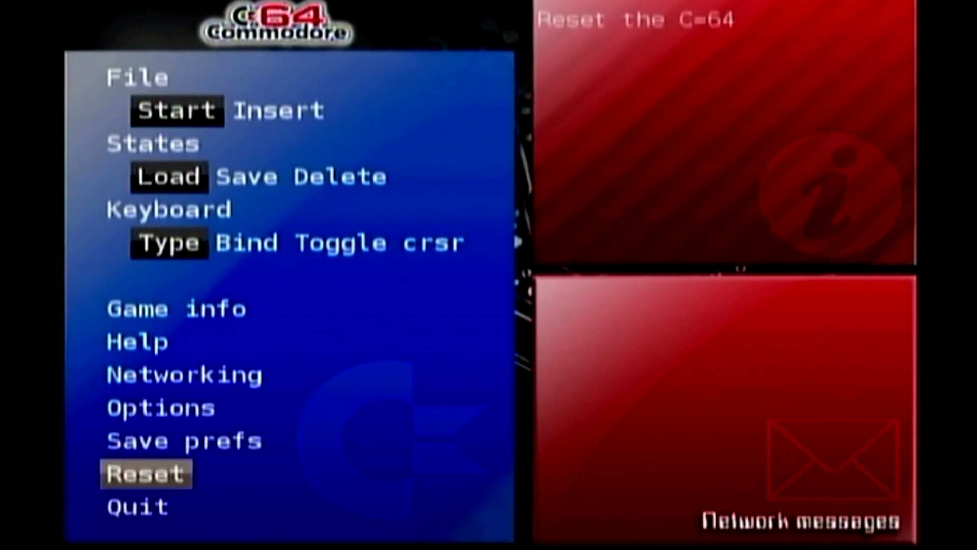
key(Up)
key(Down)
key(Up)
key(Return)
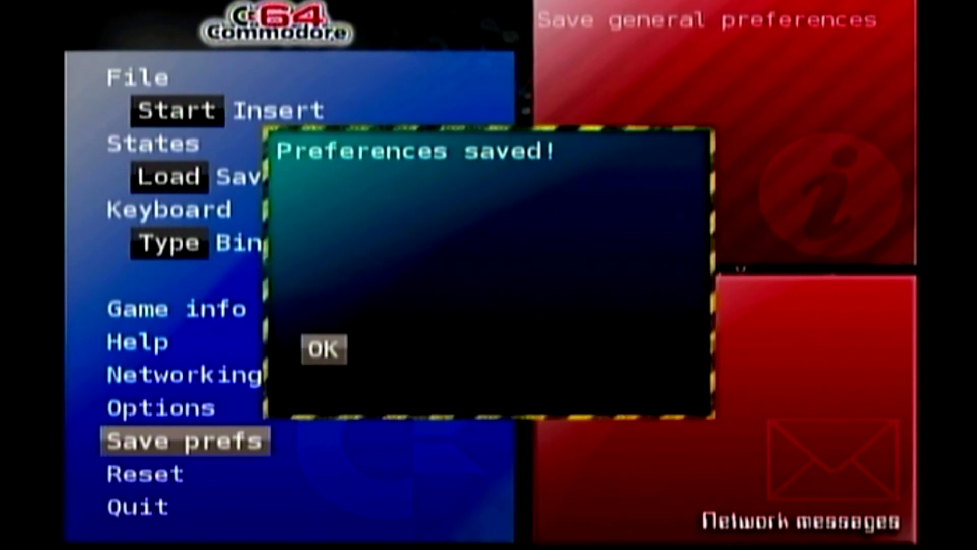
key(Return)
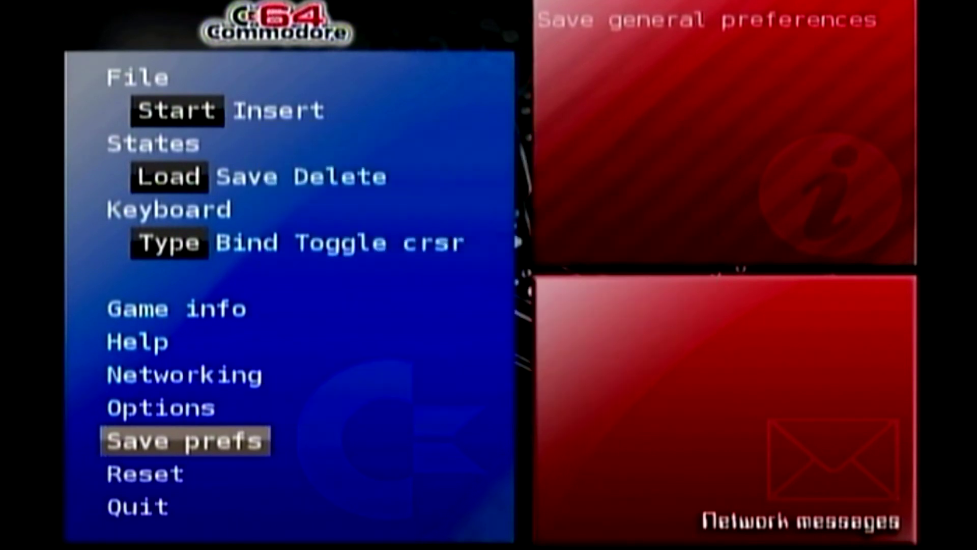
Go through the main menu entries Help, Game info, States and Keyboard and end on File
key(Up)
key(Up)
key(Up)
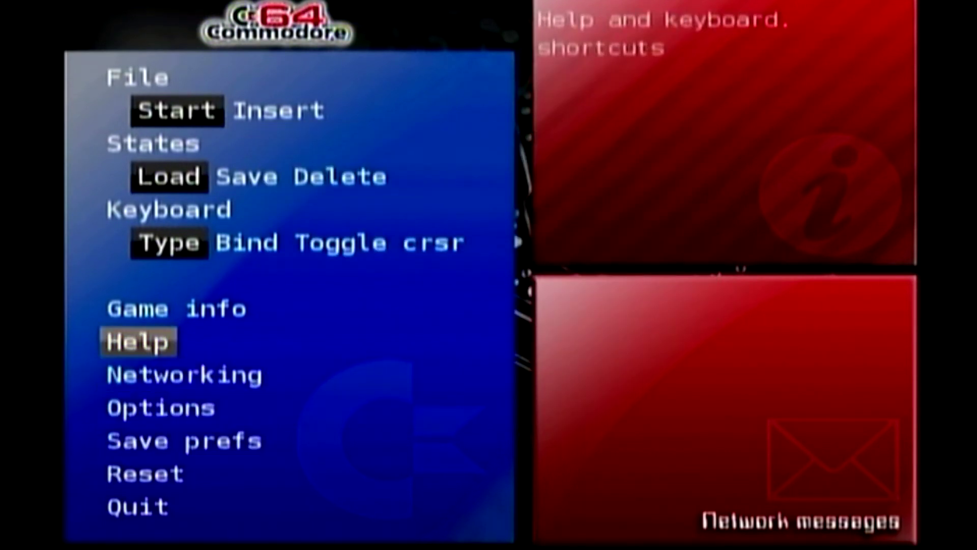
key(Down)
key(Up)
key(Up)
key(Up)
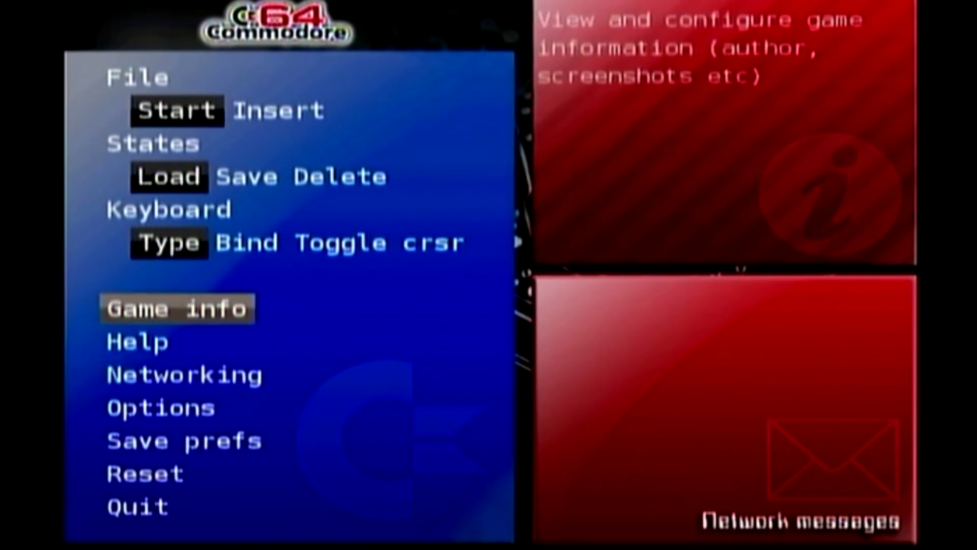
key(Up)
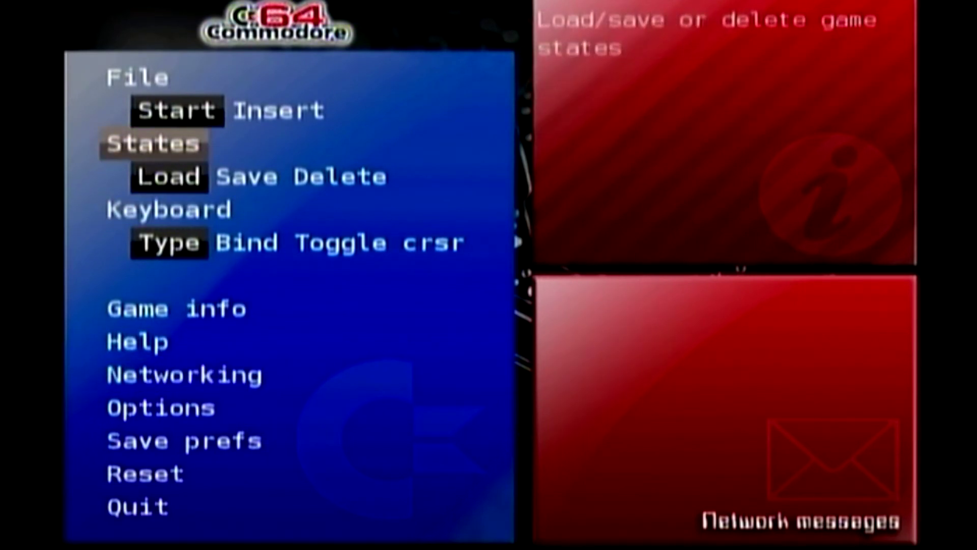
key(Down)
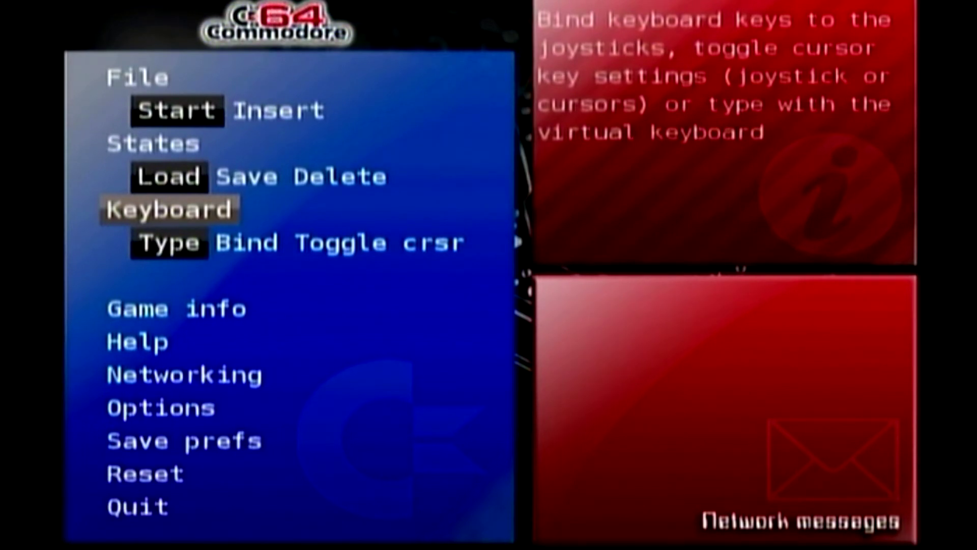
key(Up)
key(Up)
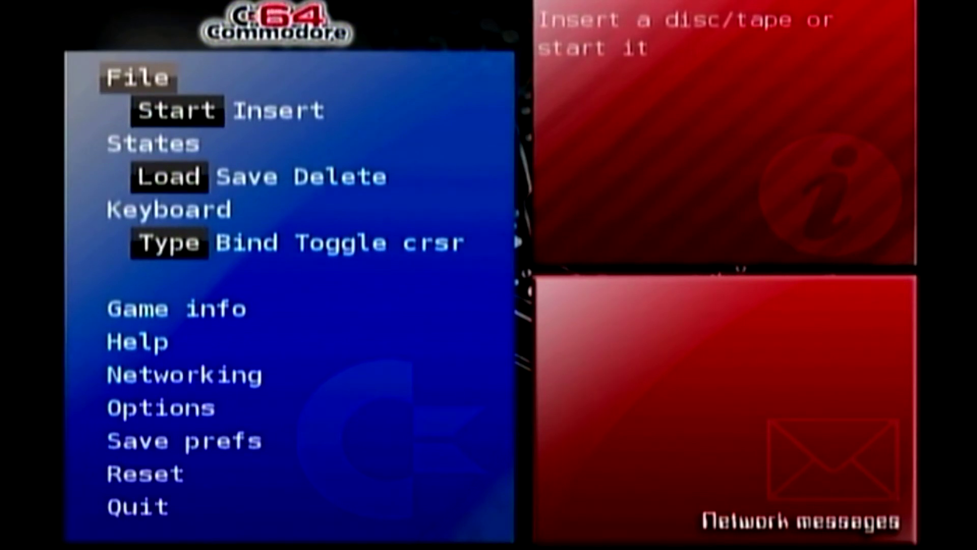
Start the disk image Arkanoid.d64 from the 0 Favorites 0 folder
key(Right)
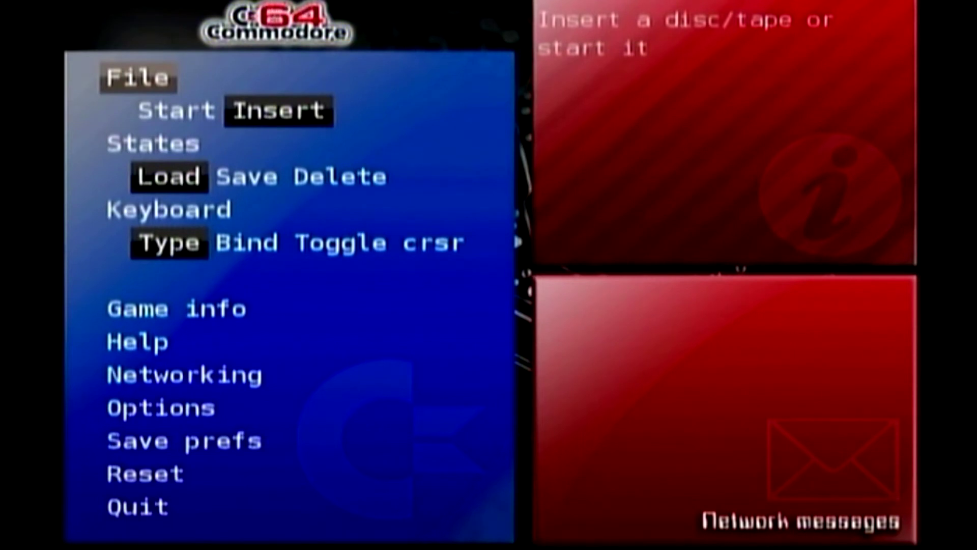
key(Left)
key(Return)
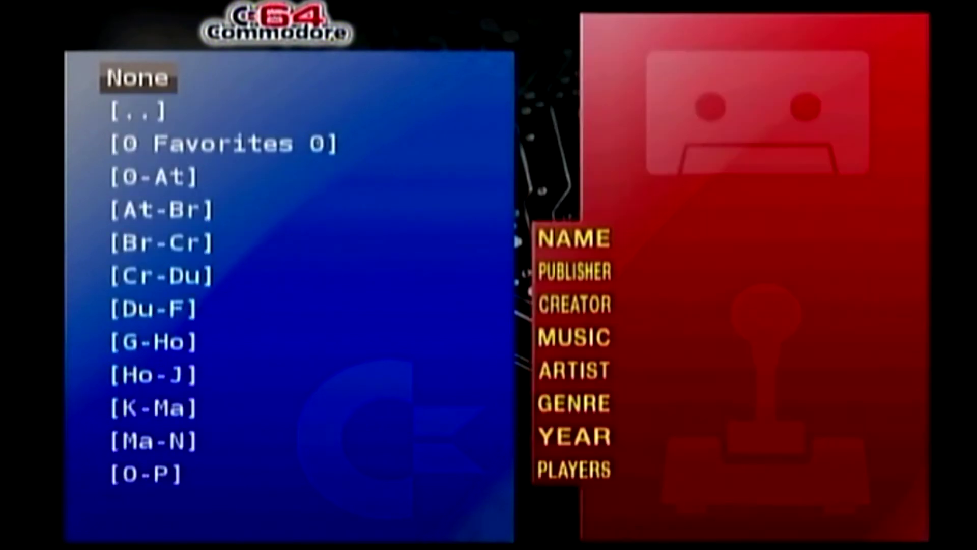
key(Down)
key(Down)
key(Return)
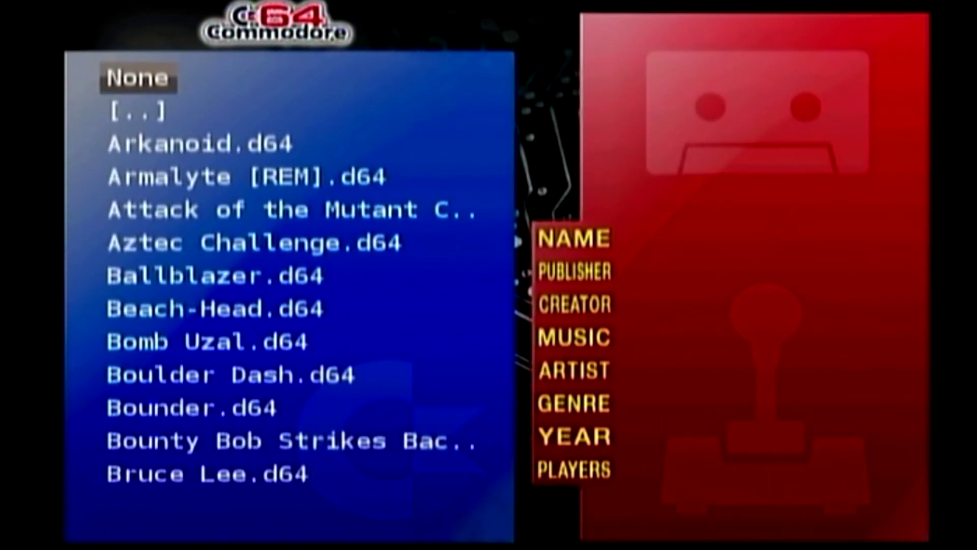
key(Down)
key(Down)
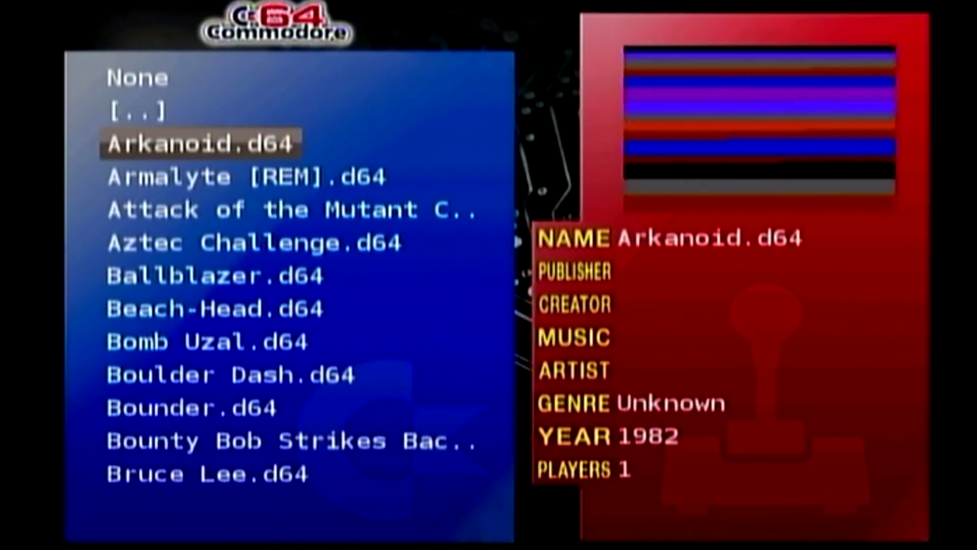
key(Return)
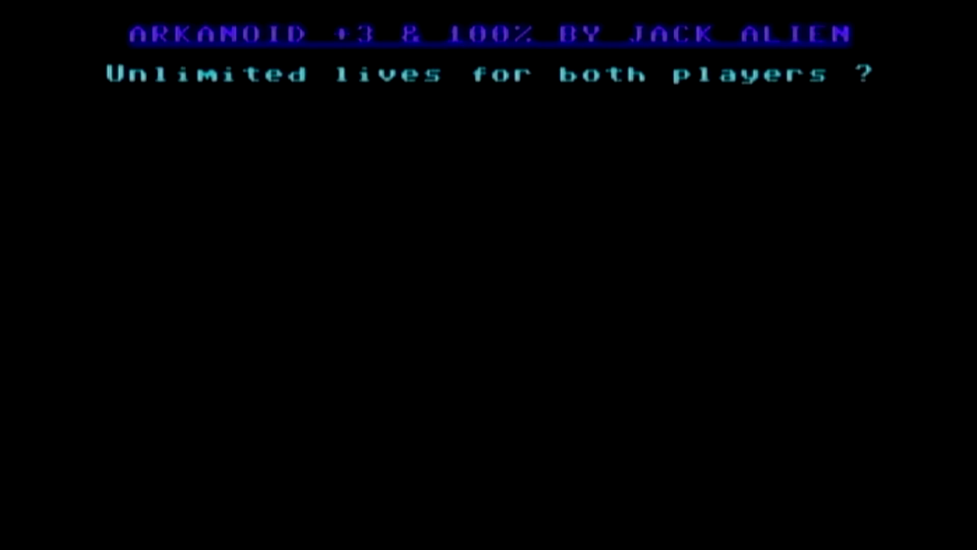
Pause the game and bring up the virtual keyboard for typing at the unlimited lives question
key(F10)
key(Down)
key(Down)
key(Down)
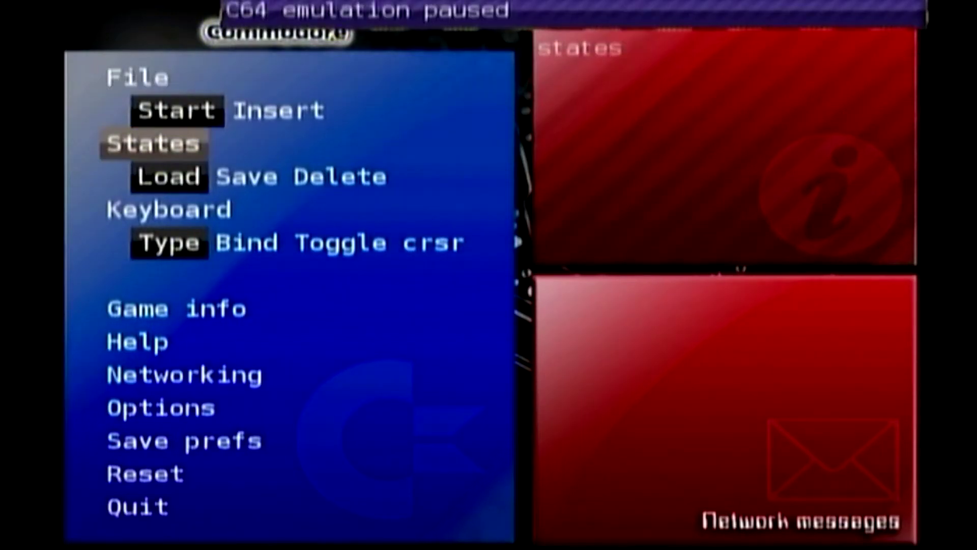
key(Up)
key(Return)
Answer Y to the question about unlimited lives for both players
key(Right)
key(Right)
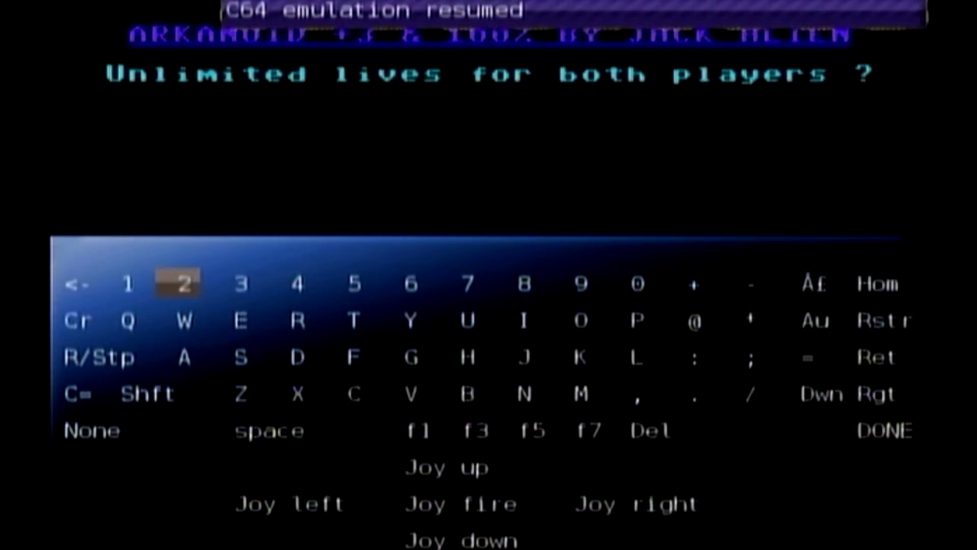
key(Right)
key(Right)
key(Right)
key(Right)
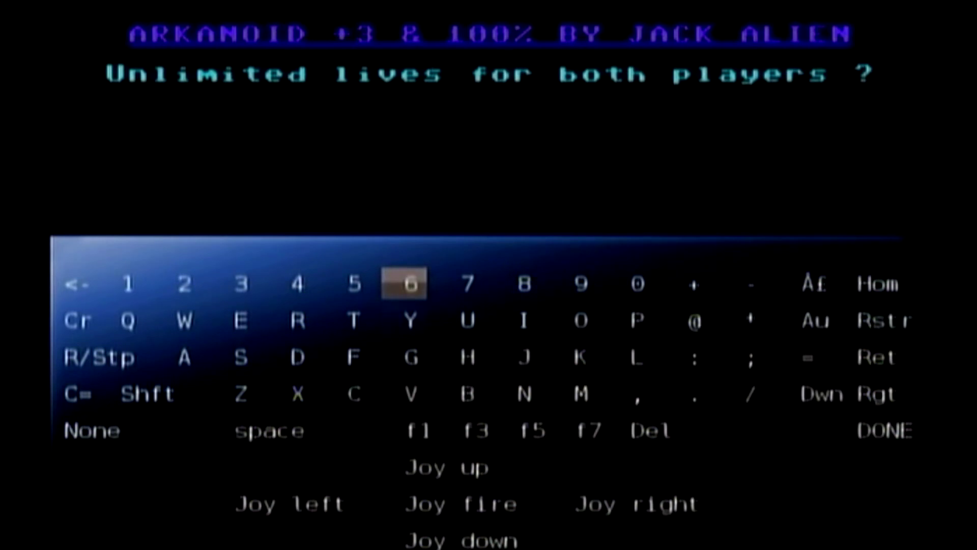
key(Down)
key(Return)
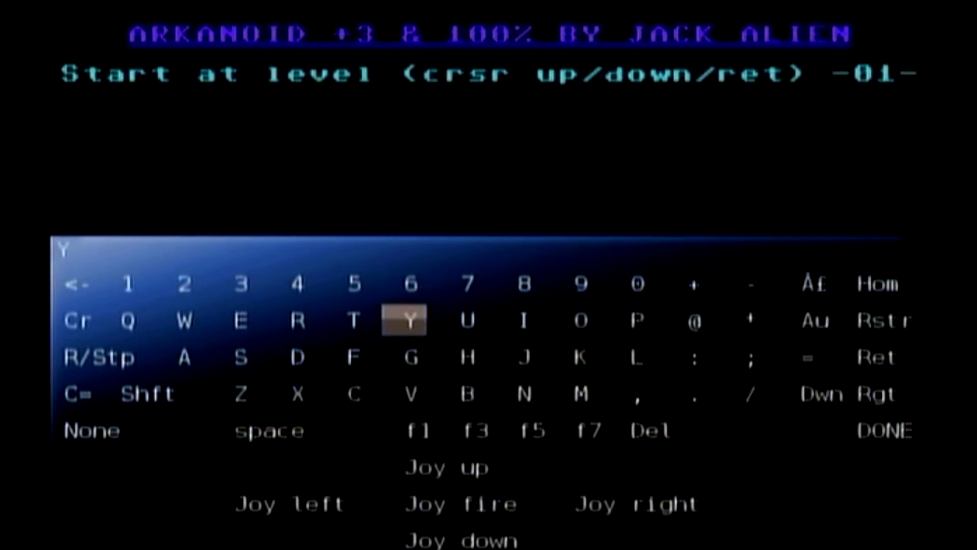
Accept start level 01 by entering Joy up twice on the virtual keyboard
key(Right)
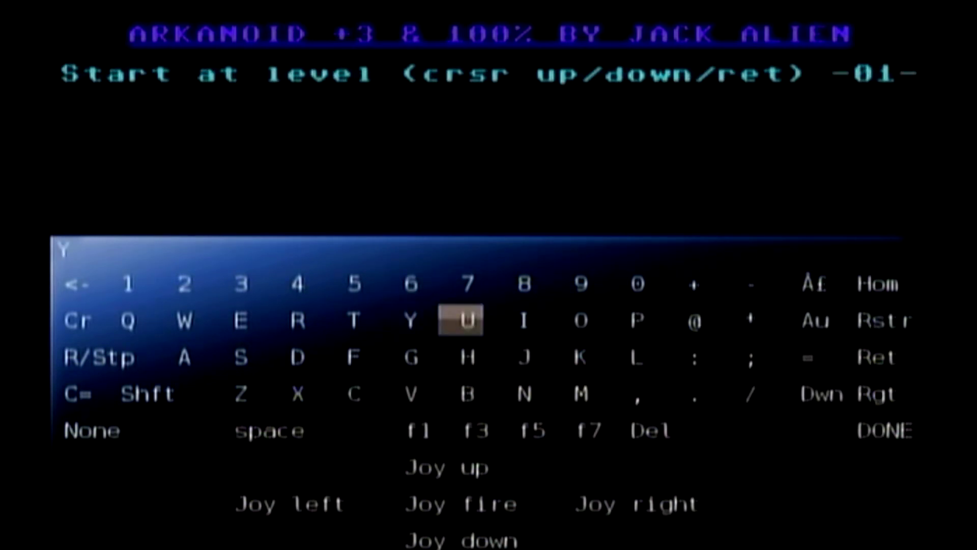
key(Down)
key(Down)
key(Down)
key(Down)
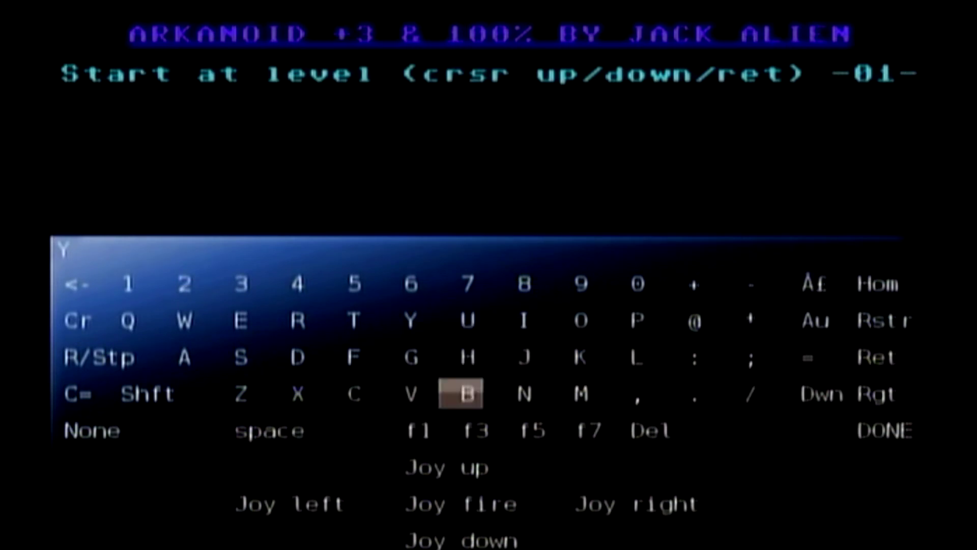
key(Return)
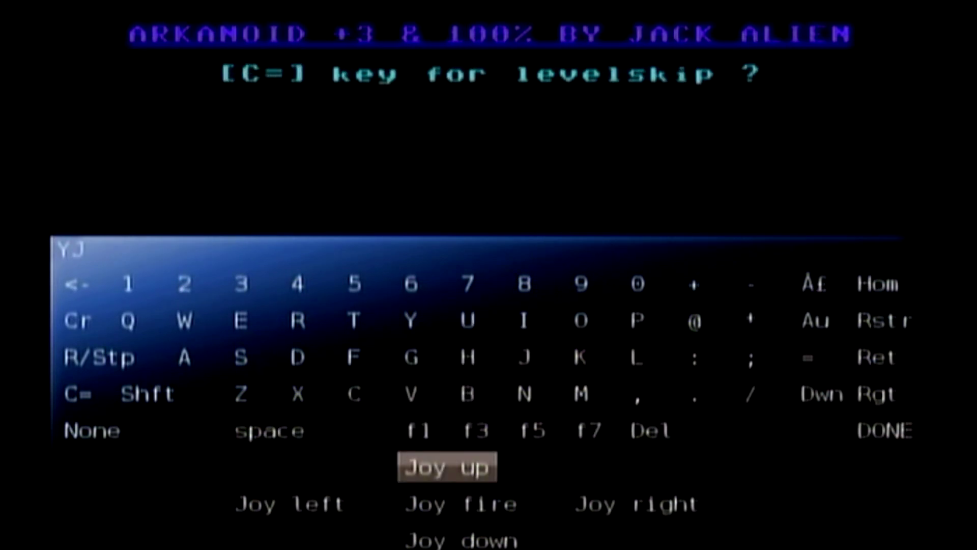
key(Return)
Close the virtual keyboard at the levelskip question
key(Up)
key(Right)
key(Right)
key(Right)
key(Right)
key(Right)
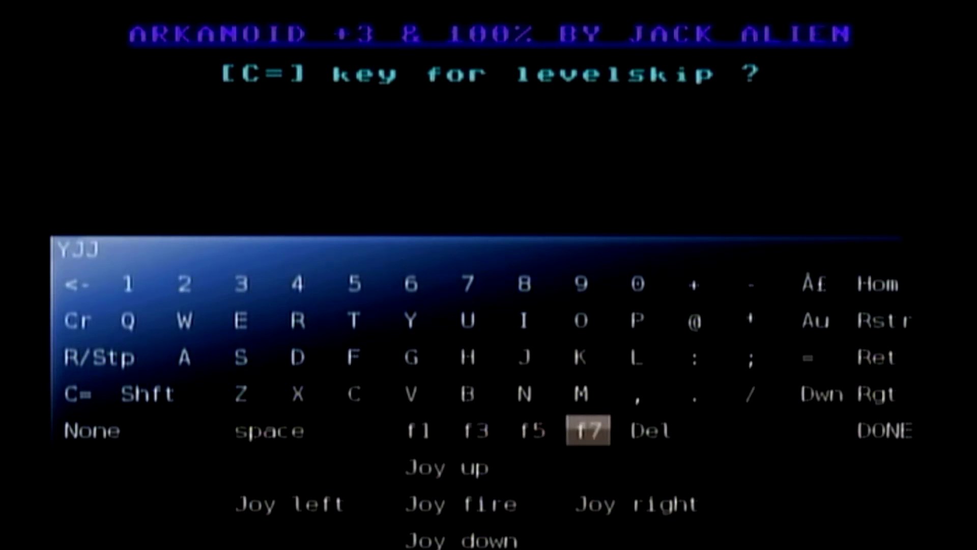
key(Right)
key(Left)
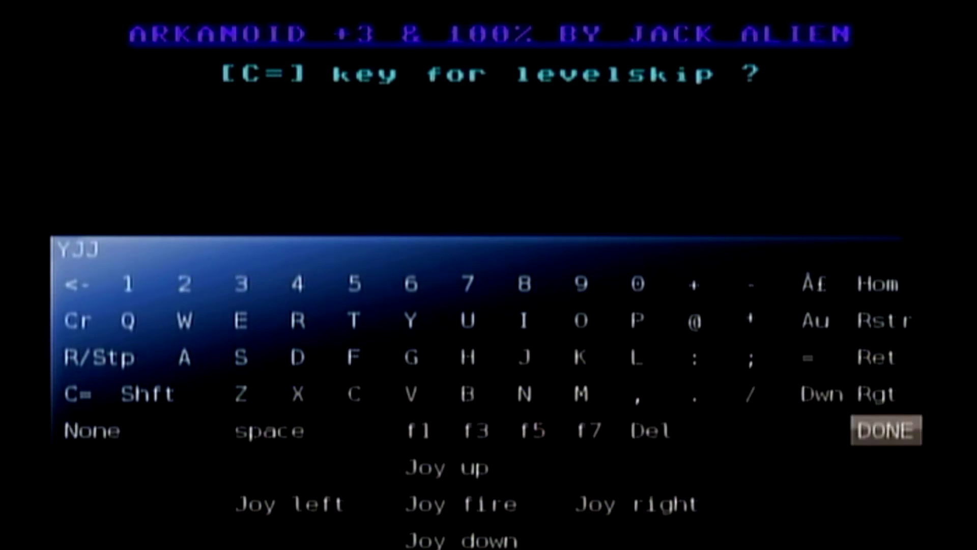
key(Return)
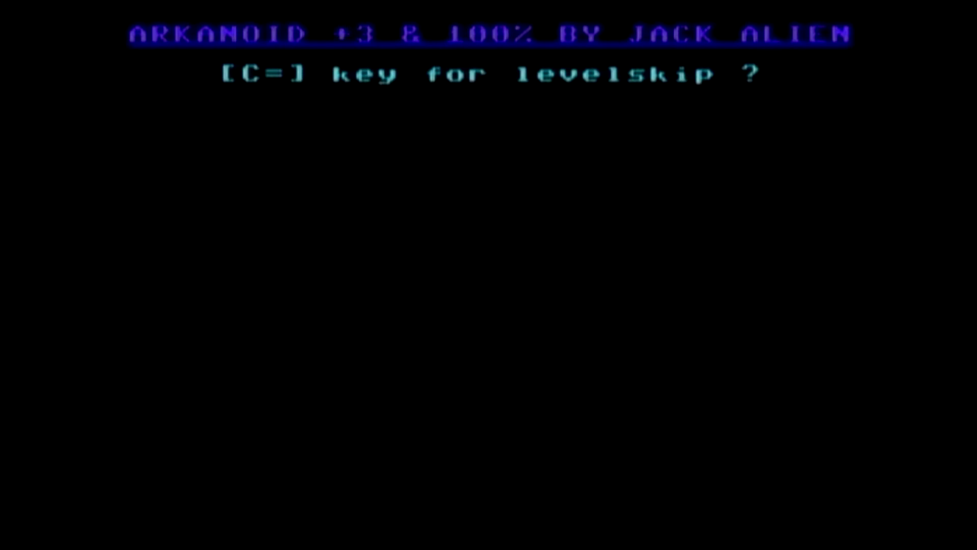
Pause the emulation and bring the virtual keyboard back for the levelskip question
key(Escape)
key(Down)
key(Down)
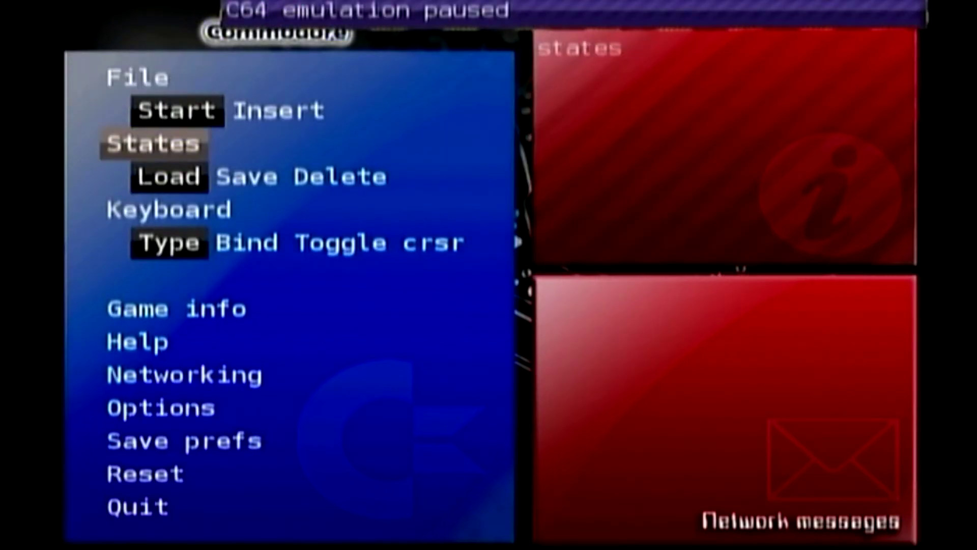
key(Return)
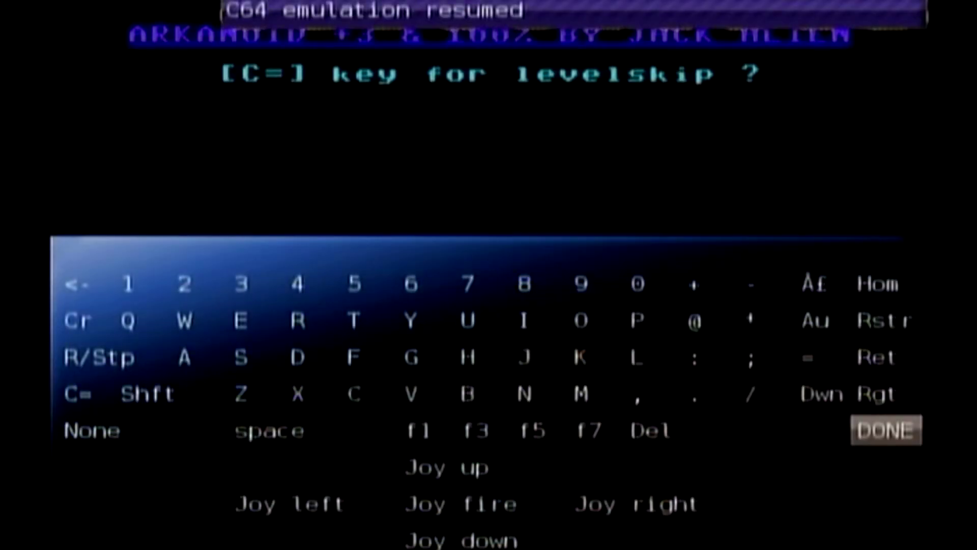
Answer Y to the C= key levelskip question and close the virtual keyboard
key(Up)
key(Left)
key(Left)
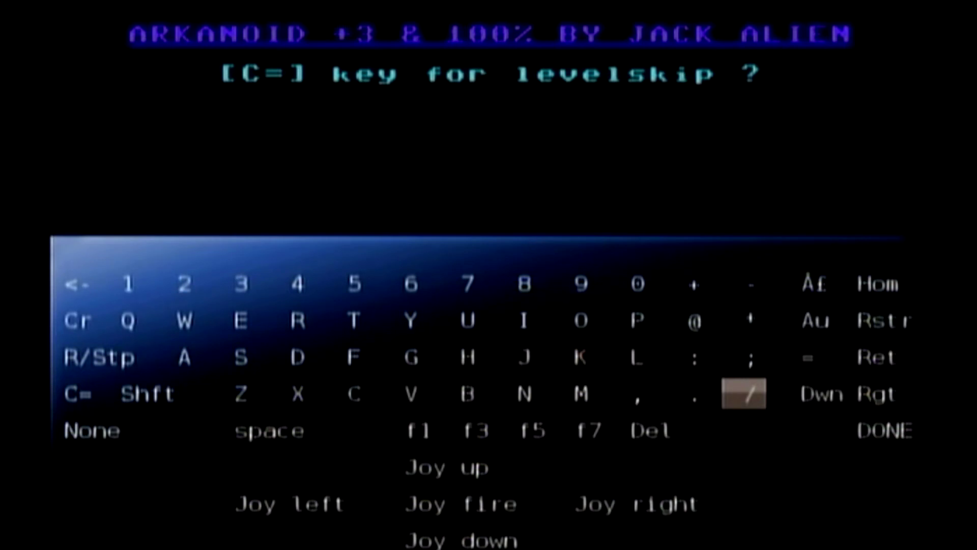
key(Left)
key(Left)
key(Left)
key(Left)
key(Left)
key(Left)
key(Up)
key(Up)
key(Return)
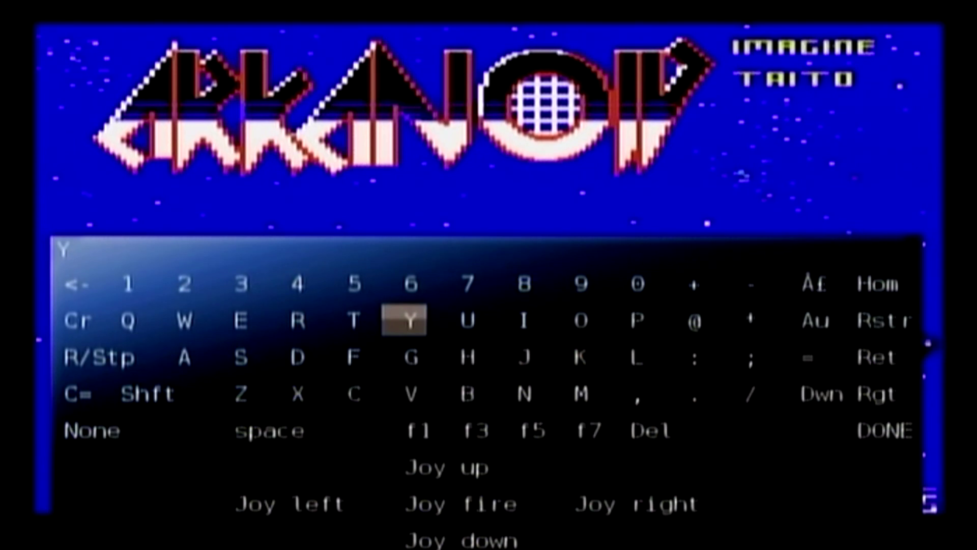
key(Escape)
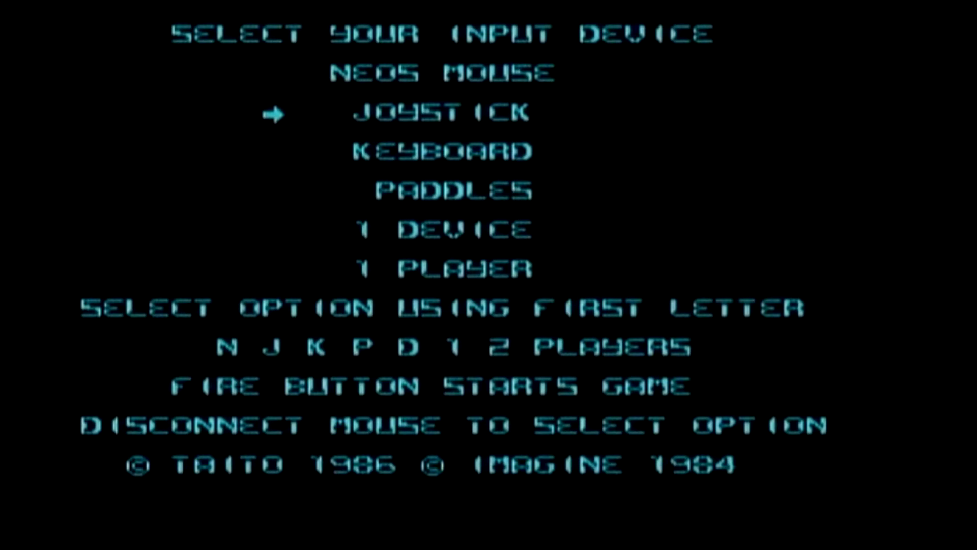
Start a one-player Arkanoid game, launch the ball and steer the paddle toward it
key(2)
key(1)
key(space)
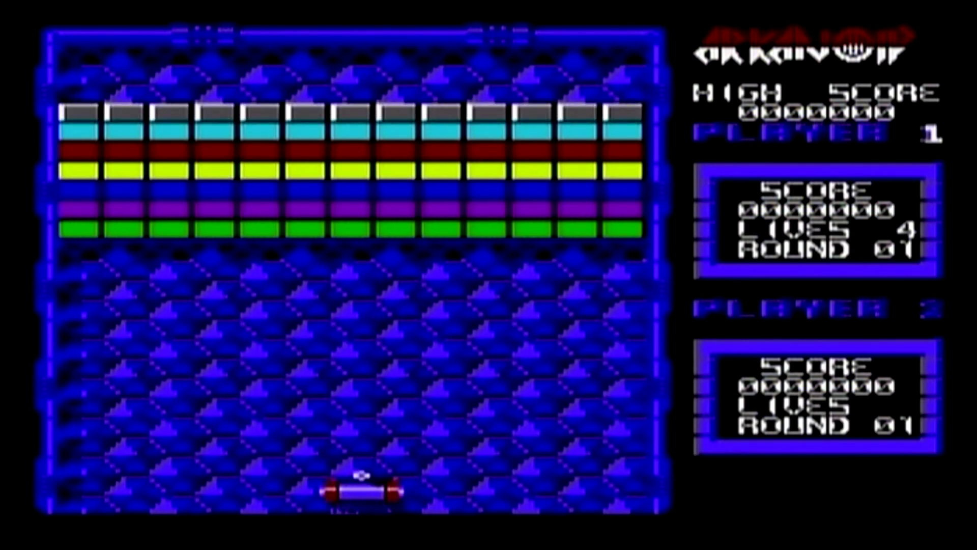
key(space)
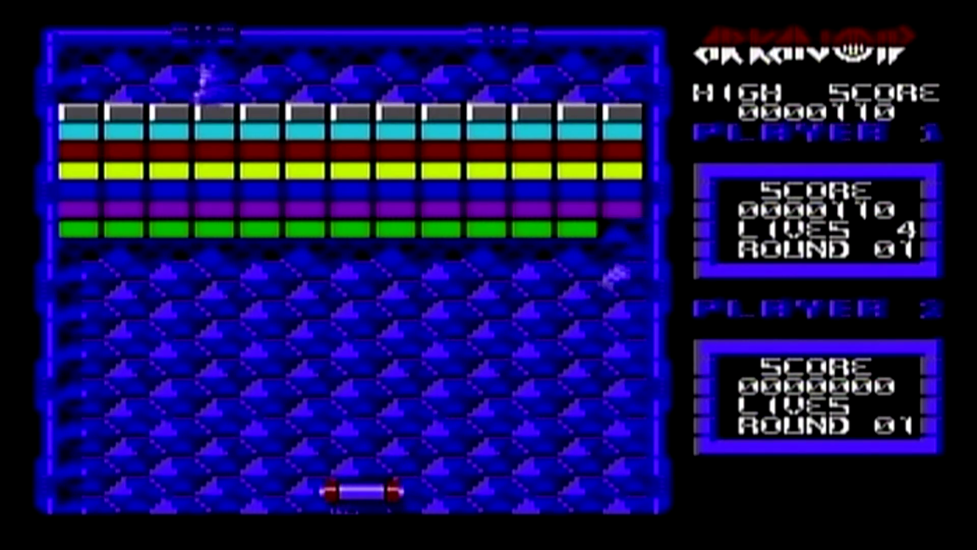
key(Right)
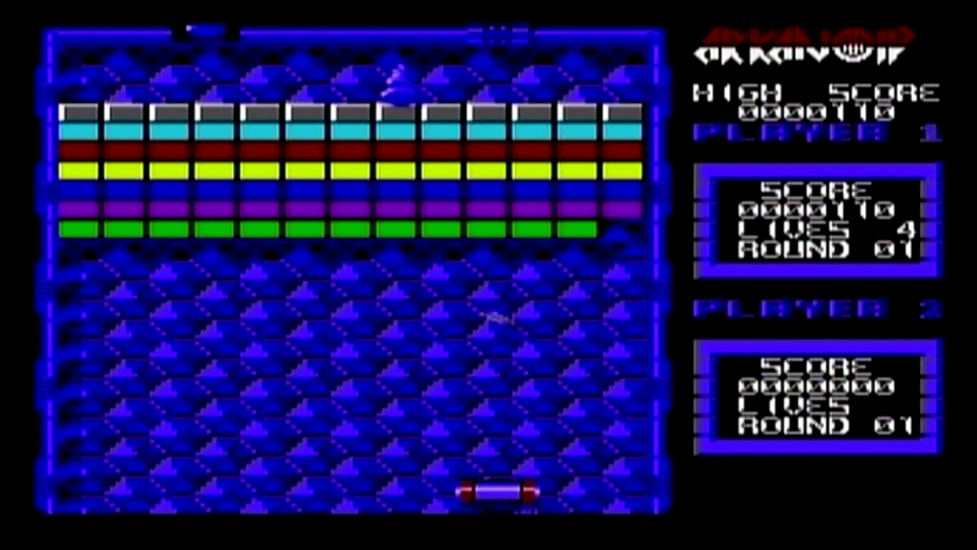
Keep playing Arkanoid round 1: steer the paddle toward the ball and relaunch it after it is lost
key(Right)
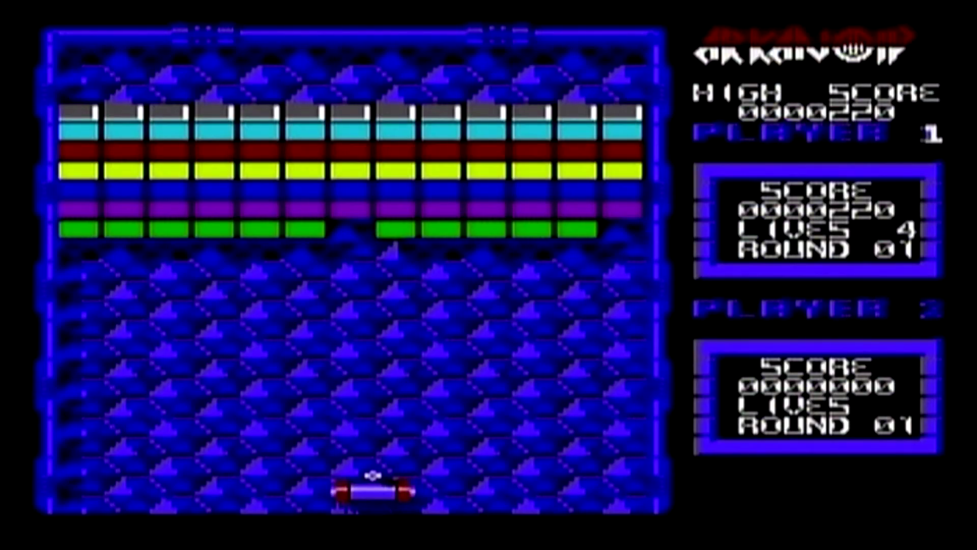
key(Left)
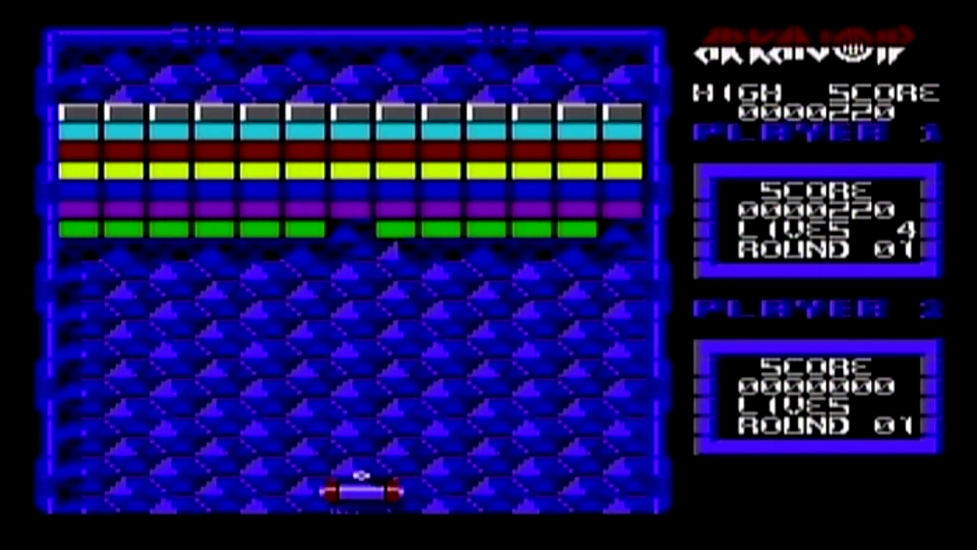
key(space)
key(Right)
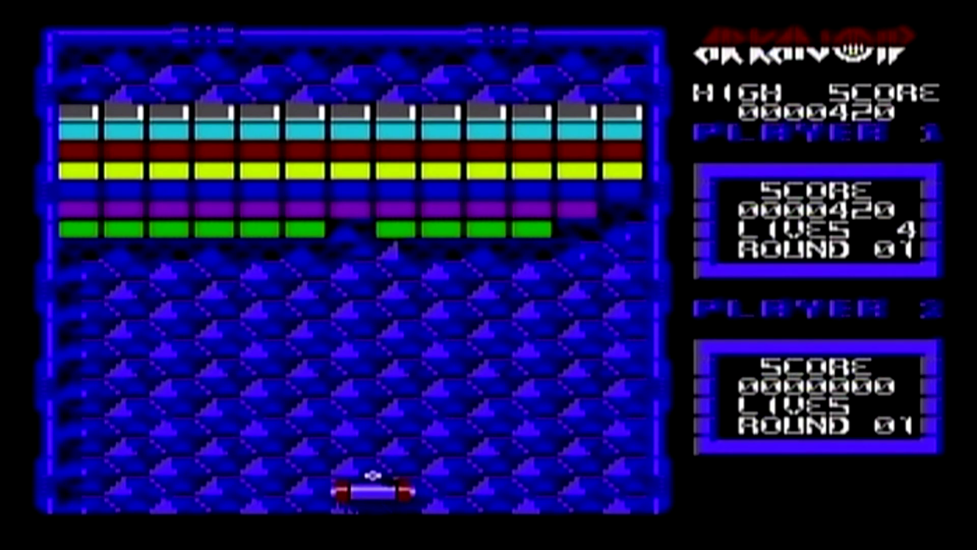
Pause the Arkanoid emulation and open the game file list, selecting the 0 Favorites 0 folder
key(Escape)
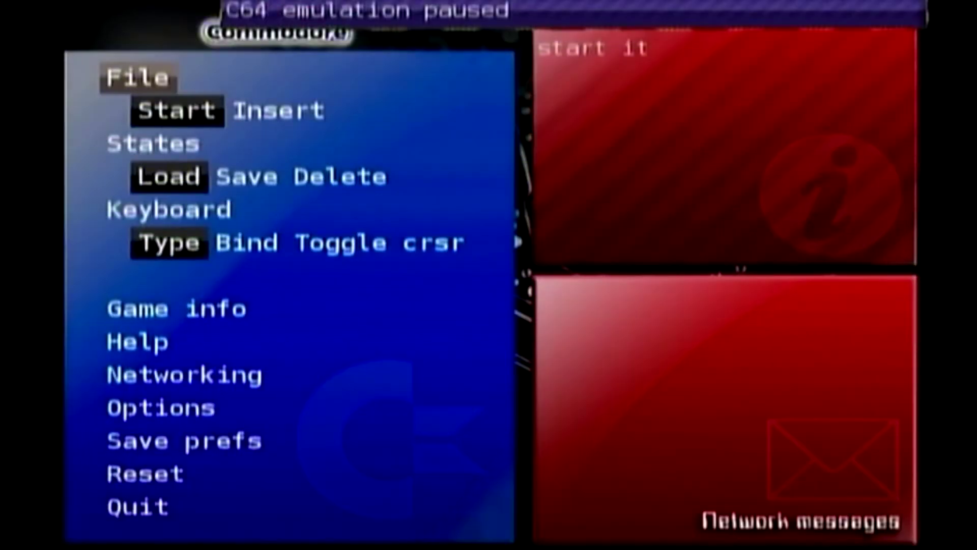
key(Down)
key(Up)
key(Right)
key(Left)
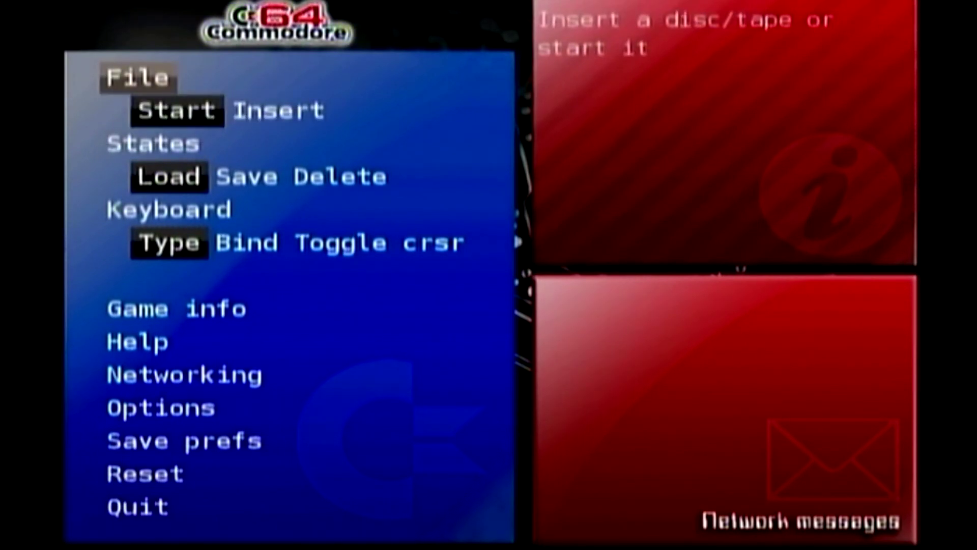
key(Return)
key(Down)
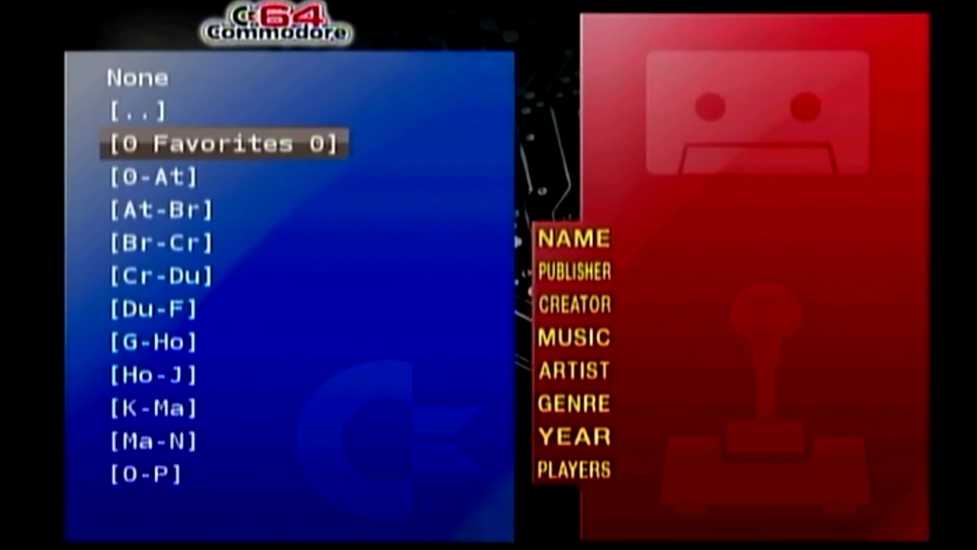
Open the 0 Favorites 0 folder and start Bubble Bobble.d64
key(Return)
key(Down)
key(Down)
key(Down)
key(Down)
key(Down)
key(Down)
key(Down)
key(Down)
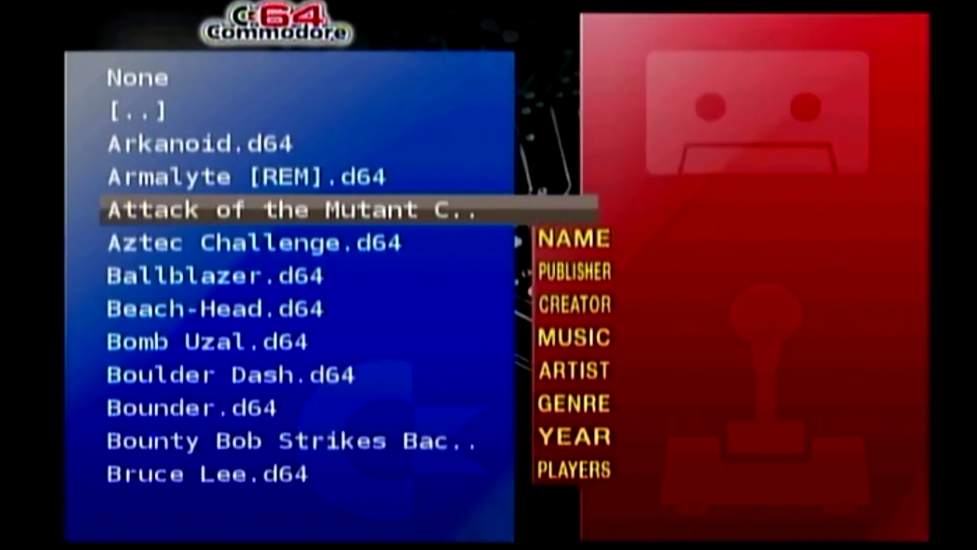
key(Down)
key(Down)
key(Down)
key(Down)
key(Down)
key(Down)
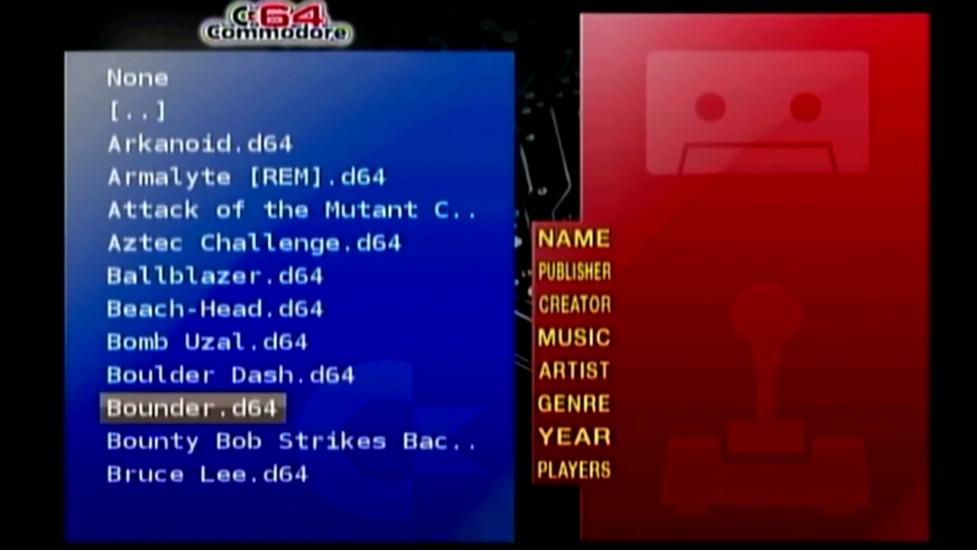
key(Up)
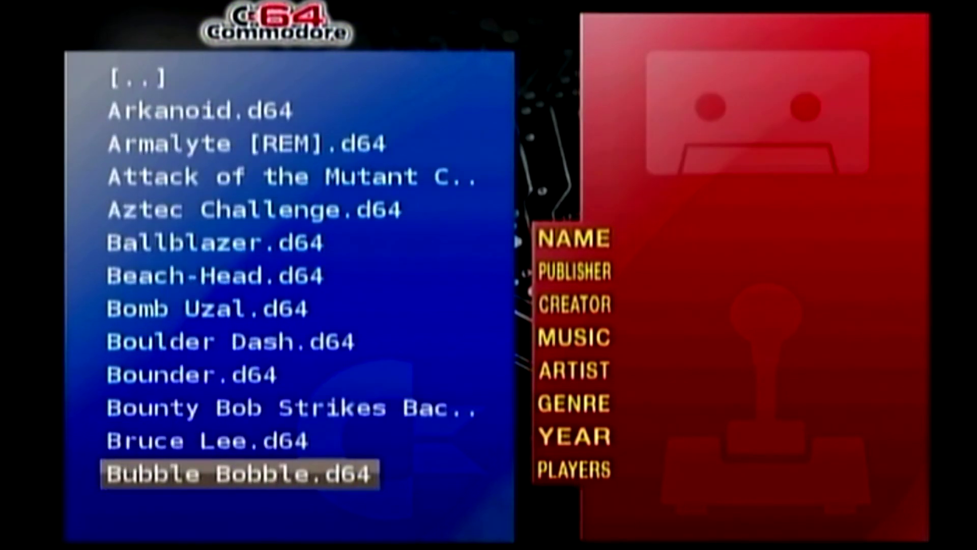
key(Return)
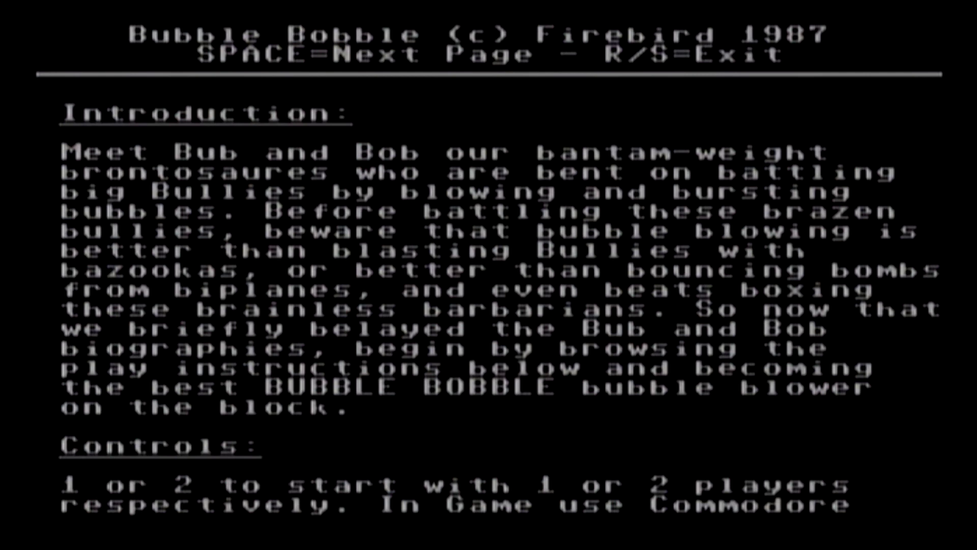
Exit the Bubble Bobble introduction and bring up the virtual keyboard at the endless lives question
key(Escape)
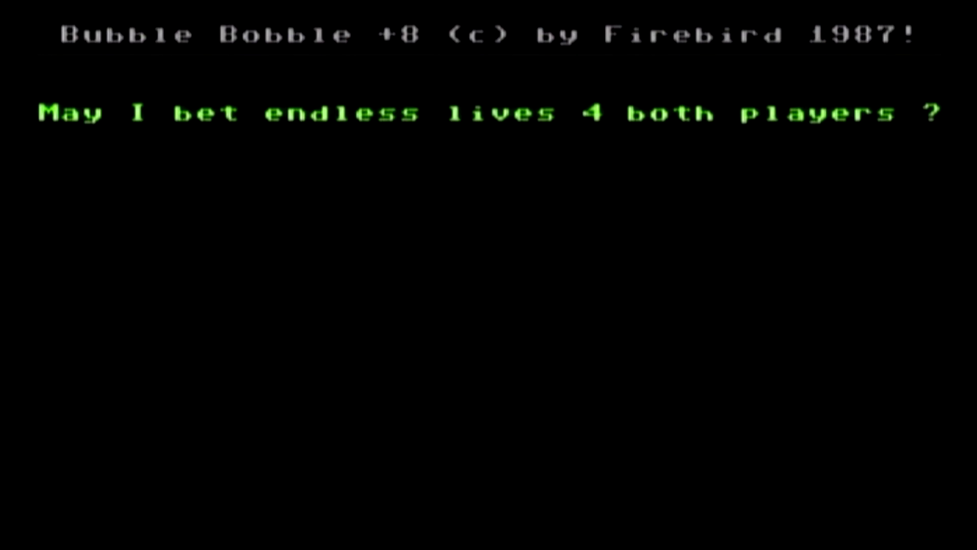
key(Escape)
key(Down)
key(Down)
key(Return)
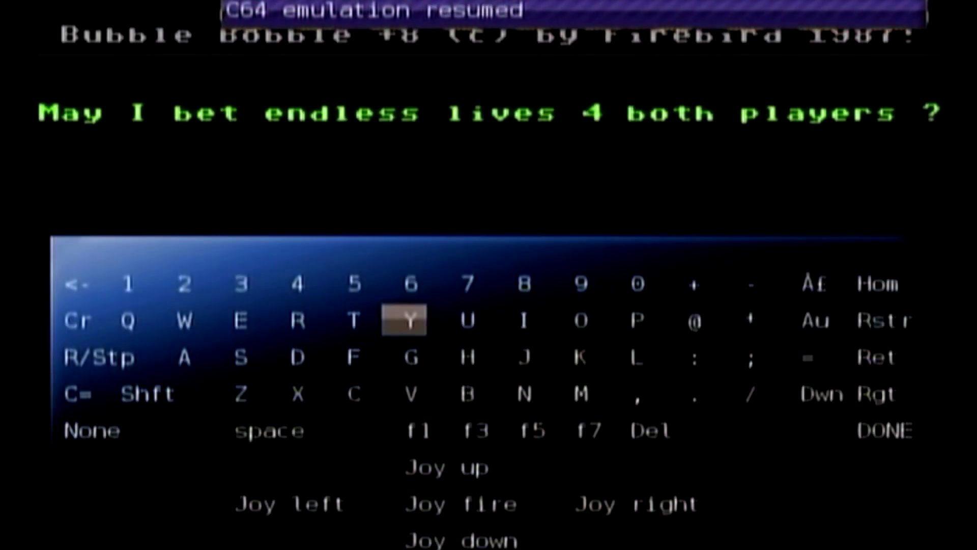
Answer Y to all the Bubble Bobble trainer questions, from endless lives through the levelskipper
key(Return)
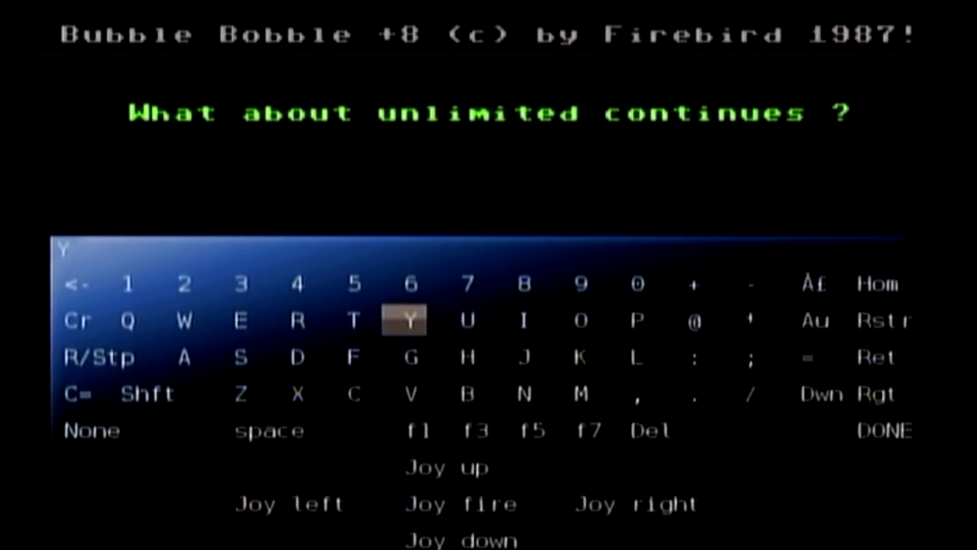
key(Return)
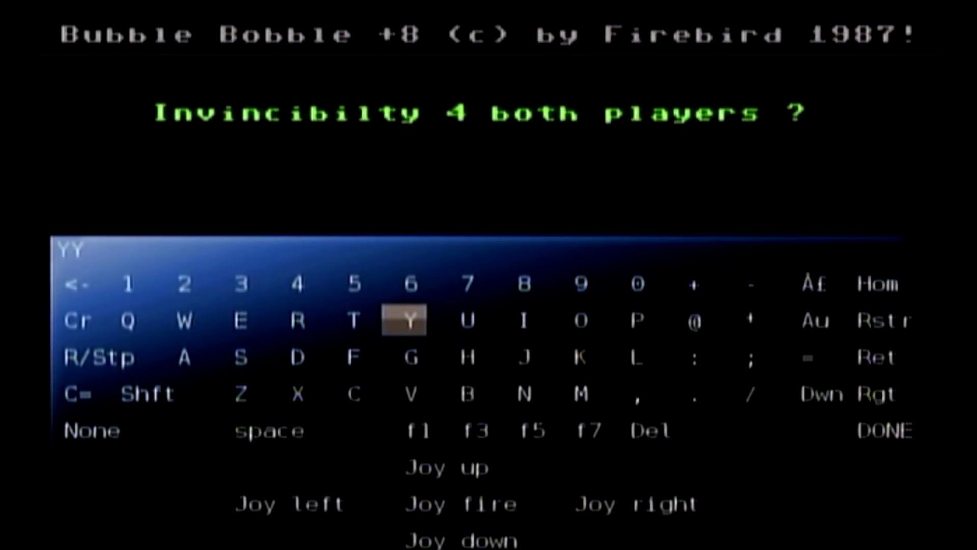
key(Return)
key(Return)
key(Return)
key(Return)
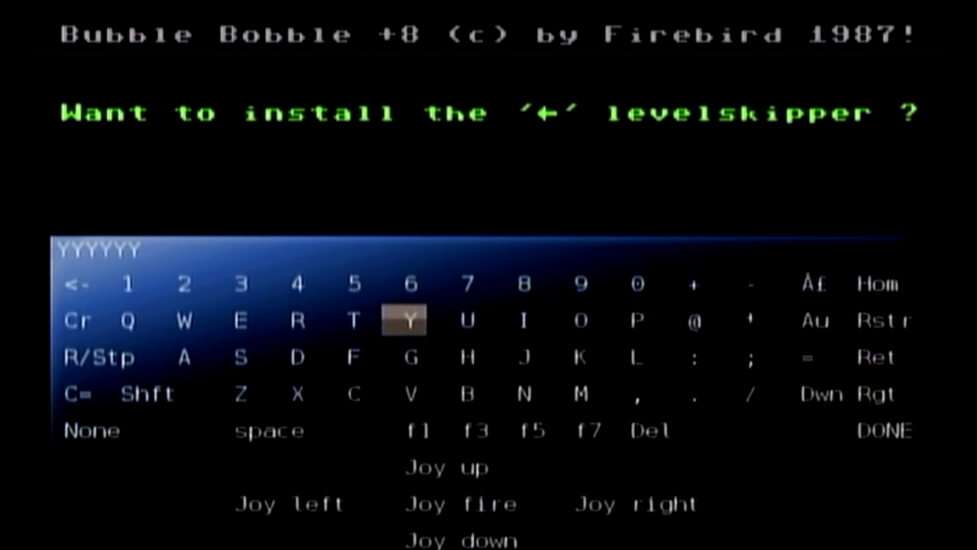
key(Return)
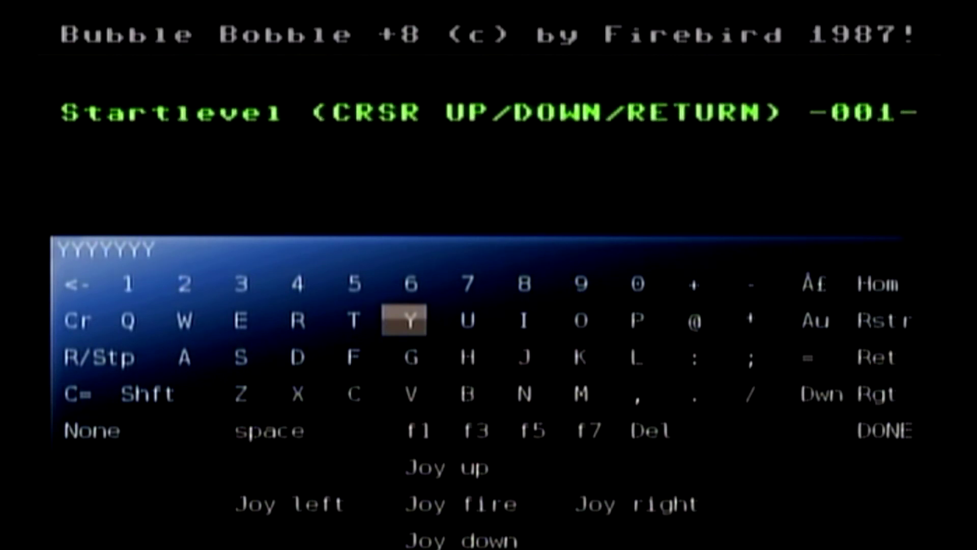
Respond to the start level prompt with Joy up on the virtual keyboard, keeping level 001
key(Return)
key(Down)
key(Down)
key(Down)
key(Down)
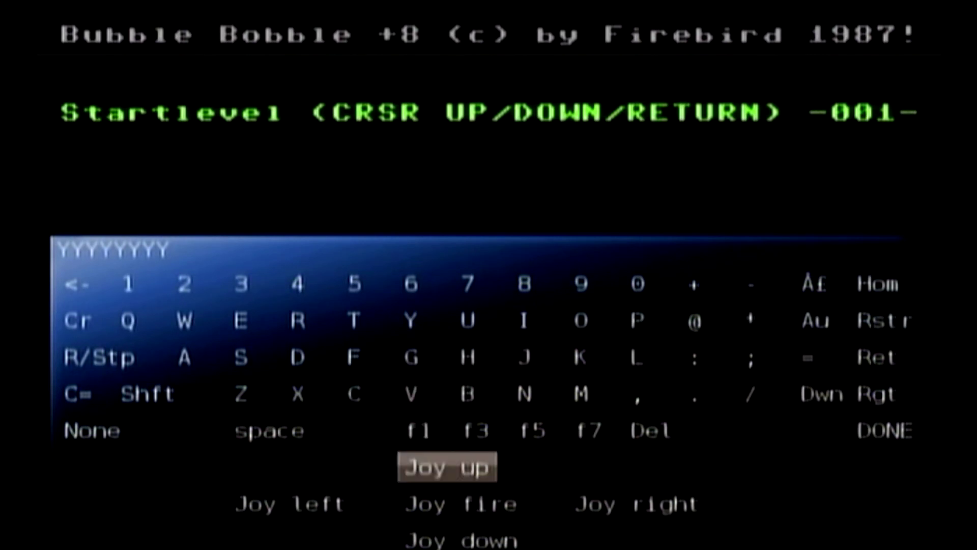
key(Return)
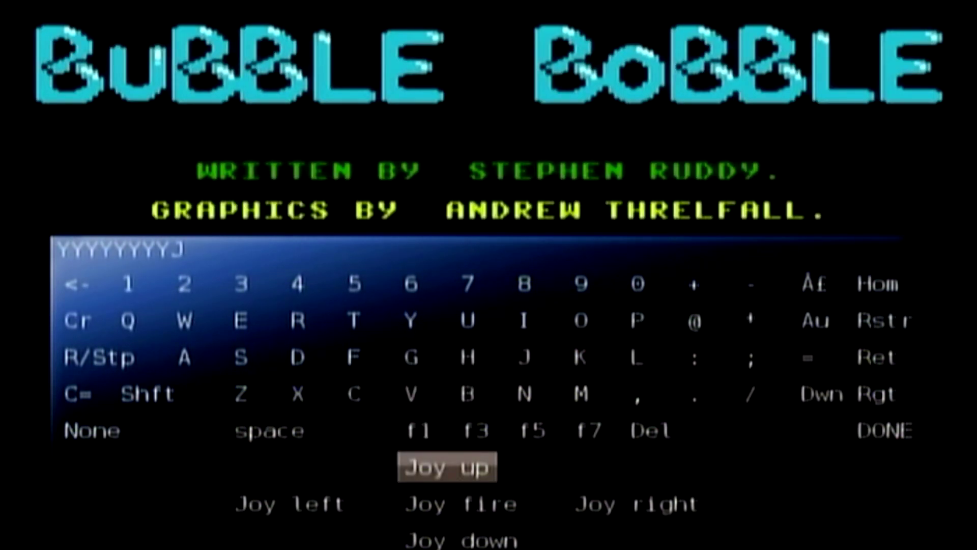
Close the virtual keyboard, continue past the title screen and start a two-player Bubble Bobble game
key(Escape)
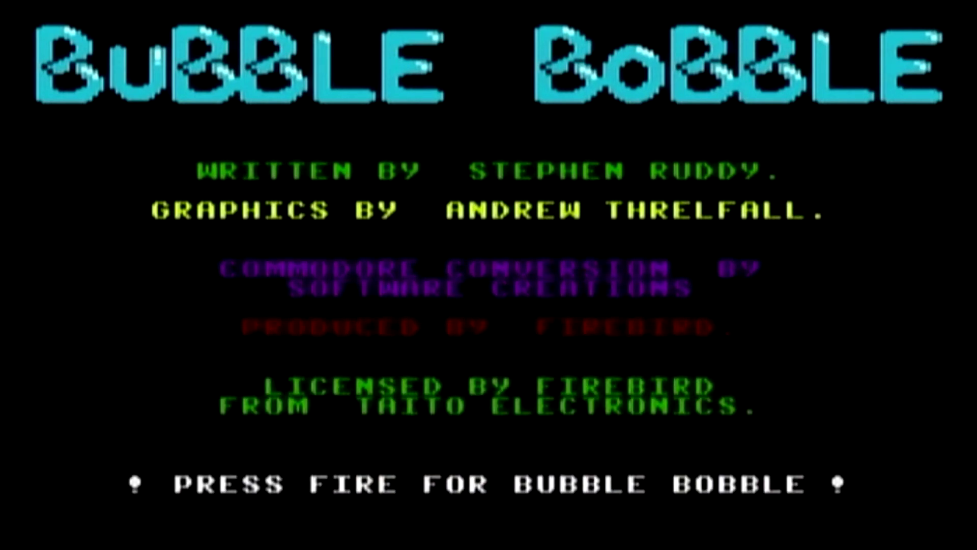
key(space)
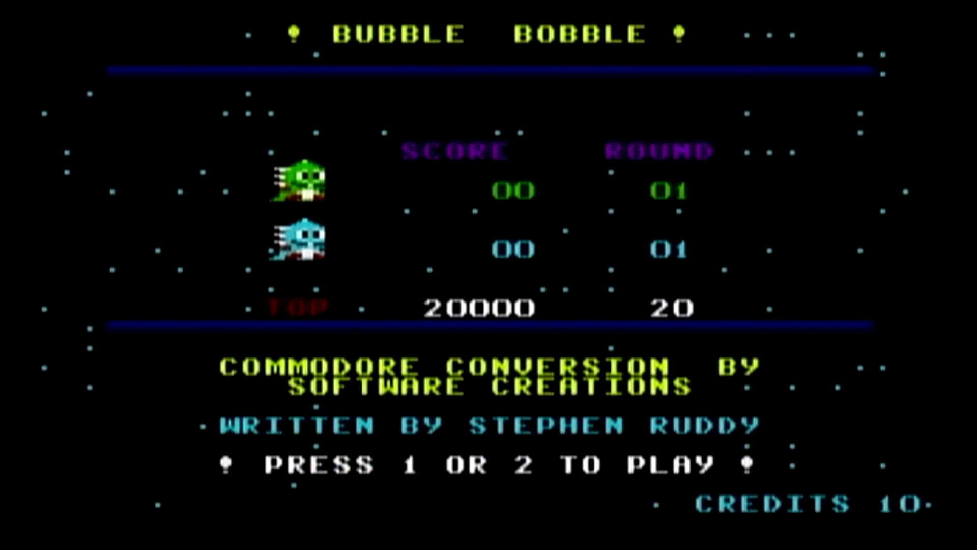
key(2)
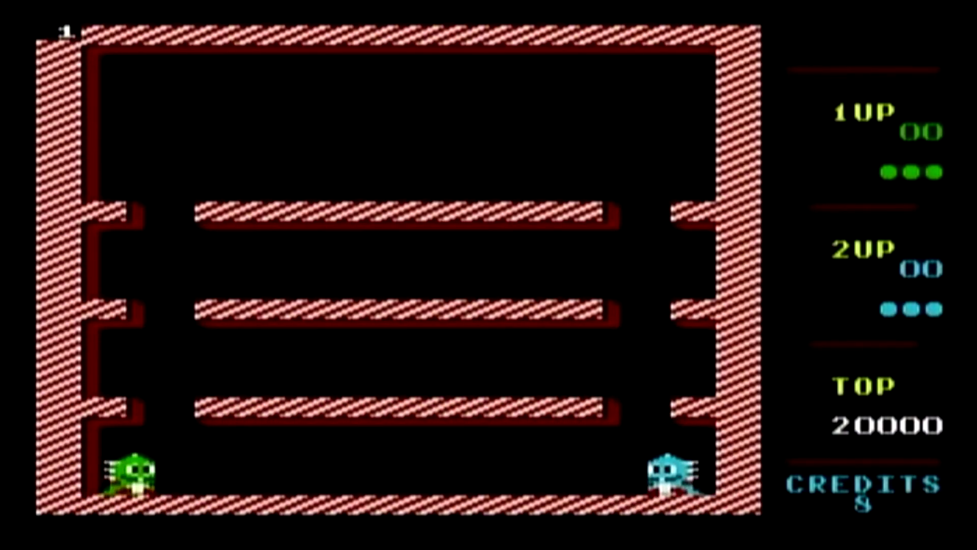
Move the green dragon around the floor, blow a bubble and jump up to the lowest platform
key(Right)
key(Left)
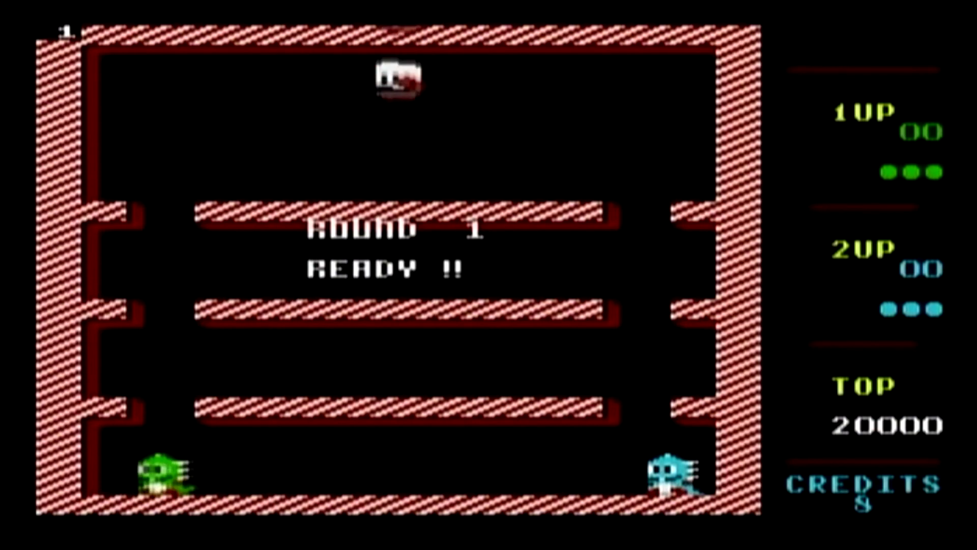
key(Right)
key(alt)
key(Left)
key(ctrl)
key(Right)
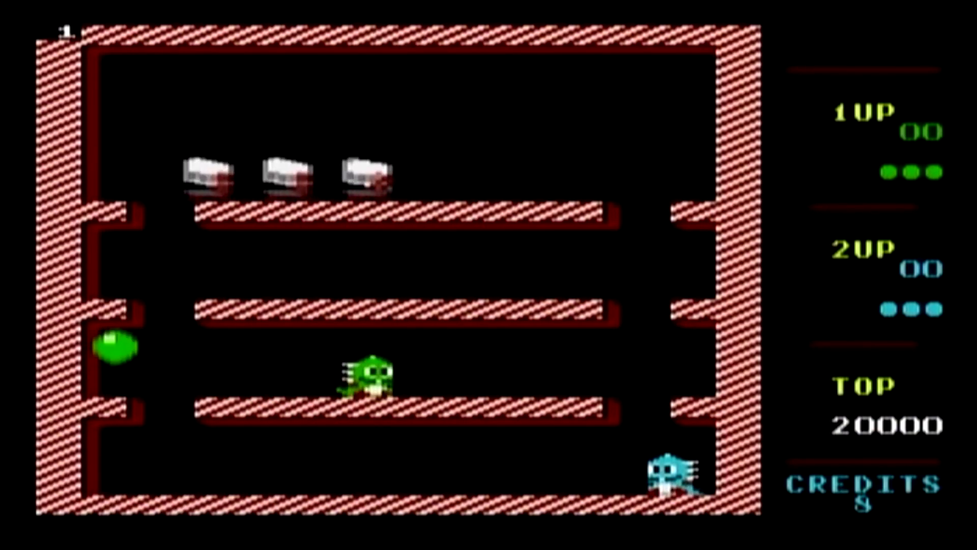
Climb with the green dragon to the uppermost platform while blowing bubbles in both directions
key(ctrl)
key(Right)
key(alt)
key(alt)
key(alt)
key(Left)
key(alt)
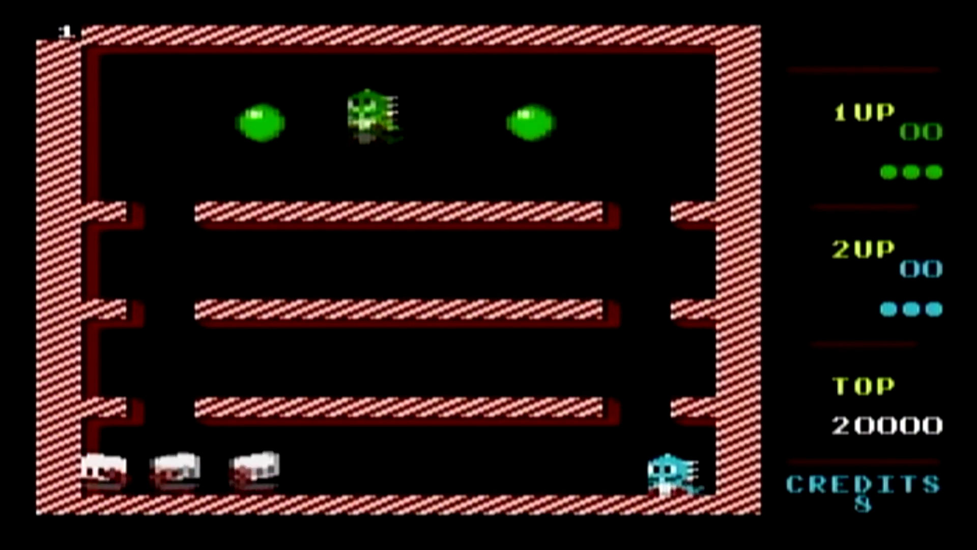
Walk the green dragon along the uppermost platform and collect the ring
key(Right)
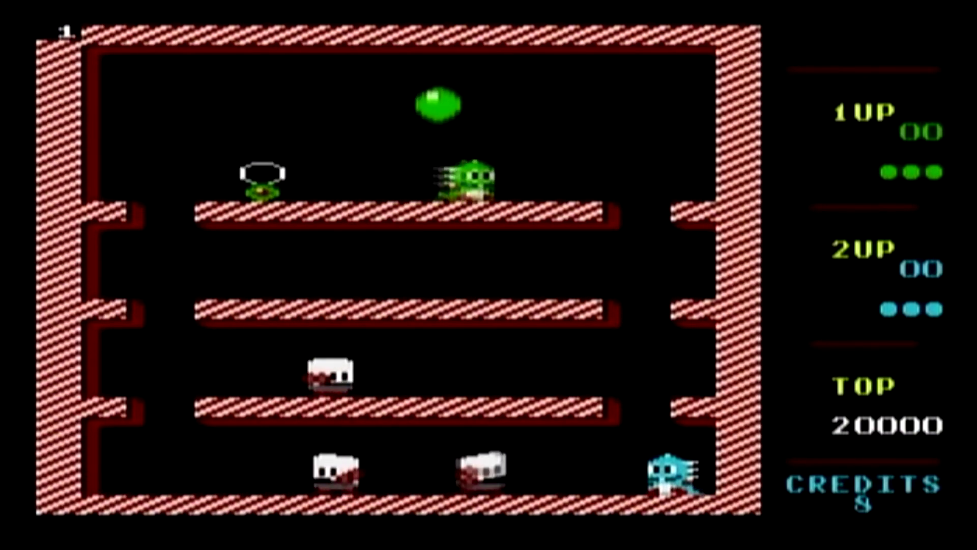
key(Left)
key(Left)
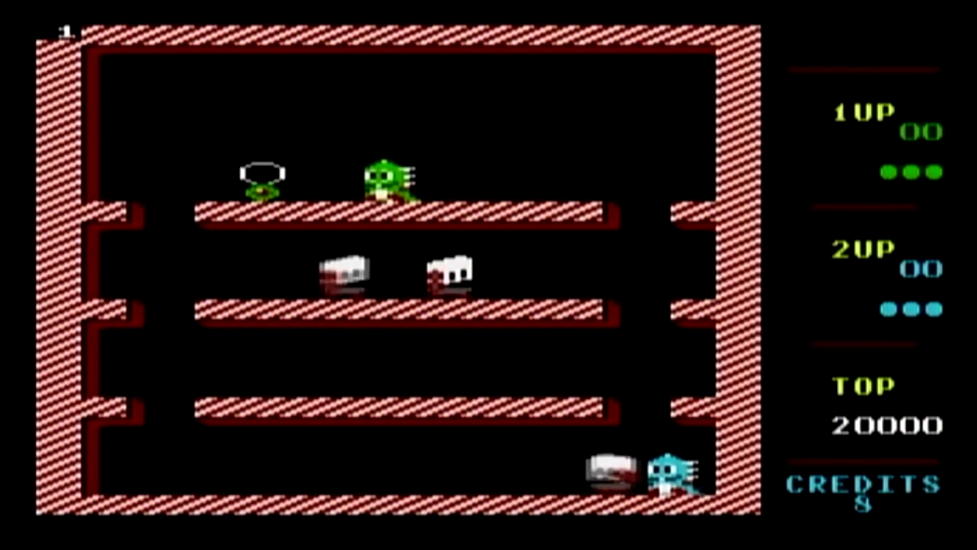
key(alt)
key(Left)
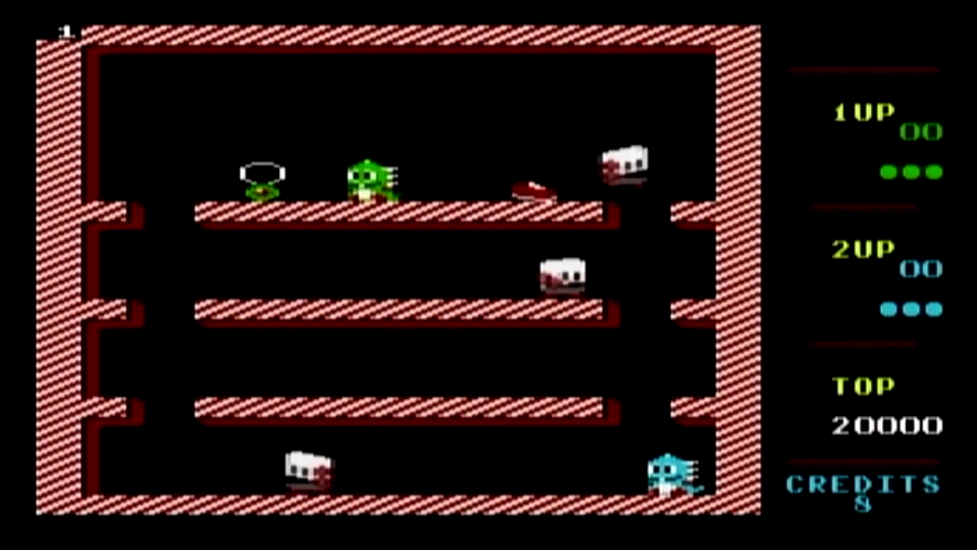
key(alt)
key(Left)
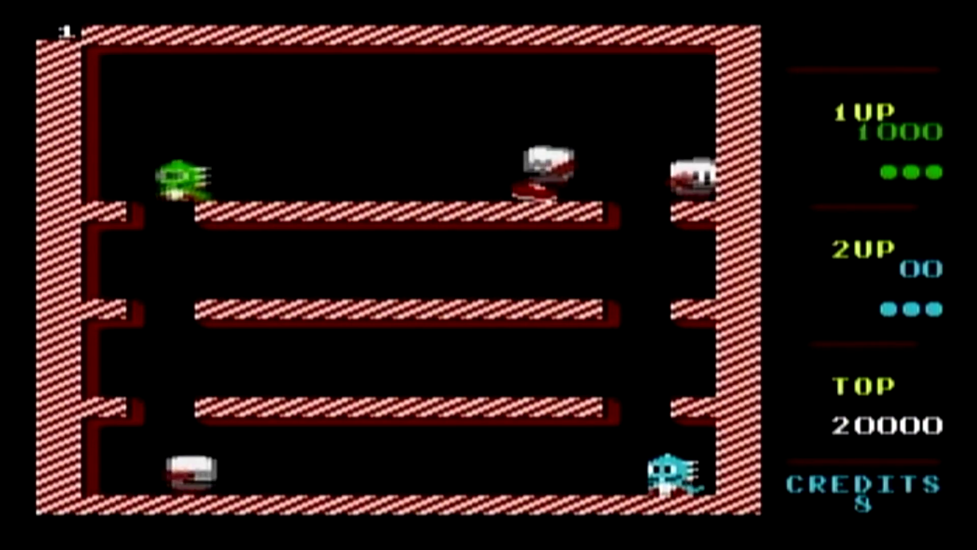
Collect the red item on the uppermost platform and blow a bubble back toward the left gap
key(Right)
key(alt)
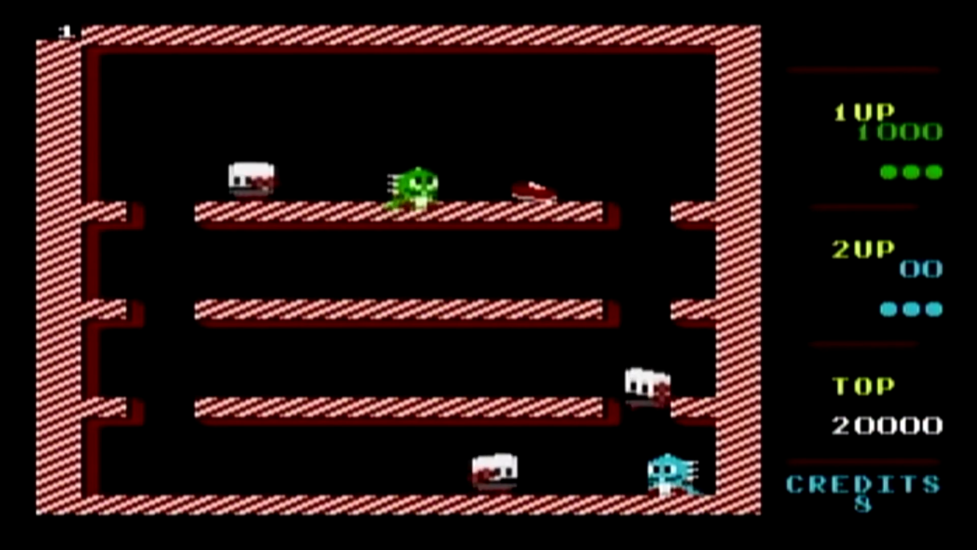
key(Right)
key(Left)
key(ctrl)
key(Right)
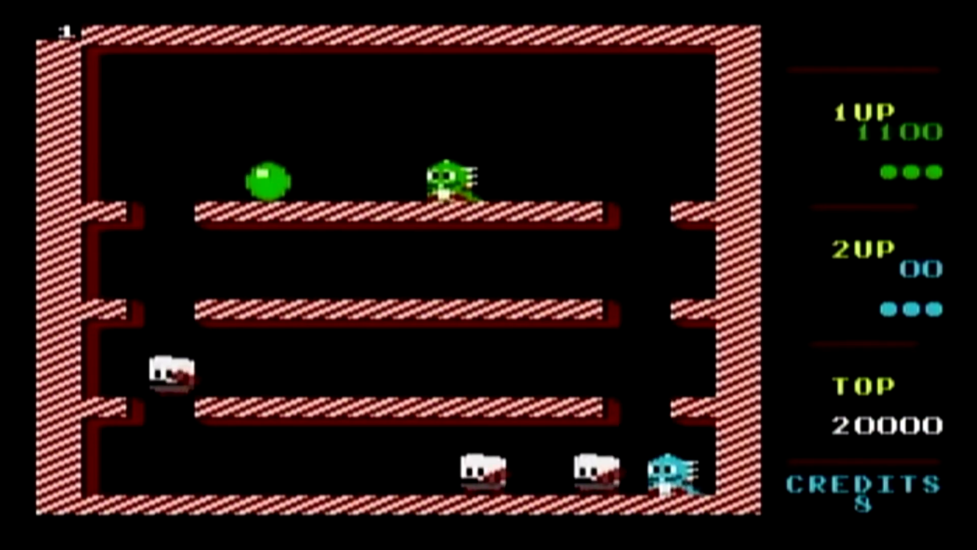
Burst the bubble on the uppermost platform and drop the green dragon through the left gap
key(Left)
key(ctrl)
key(alt)
key(Left)
key(alt)
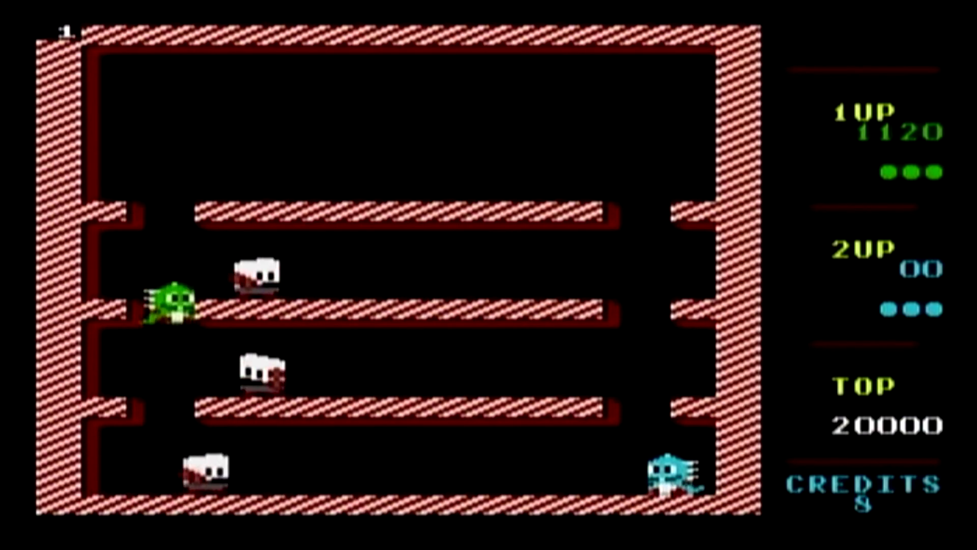
Land on the middle platform and blow bubbles toward the enemy near the right gap
key(Right)
key(alt)
key(alt)
key(Left)
key(Right)
key(ctrl)
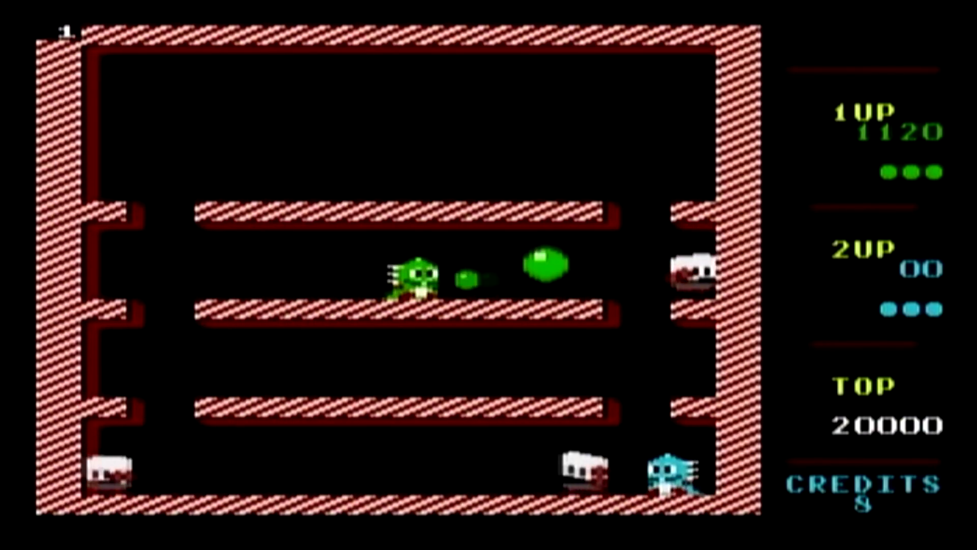
key(Right)
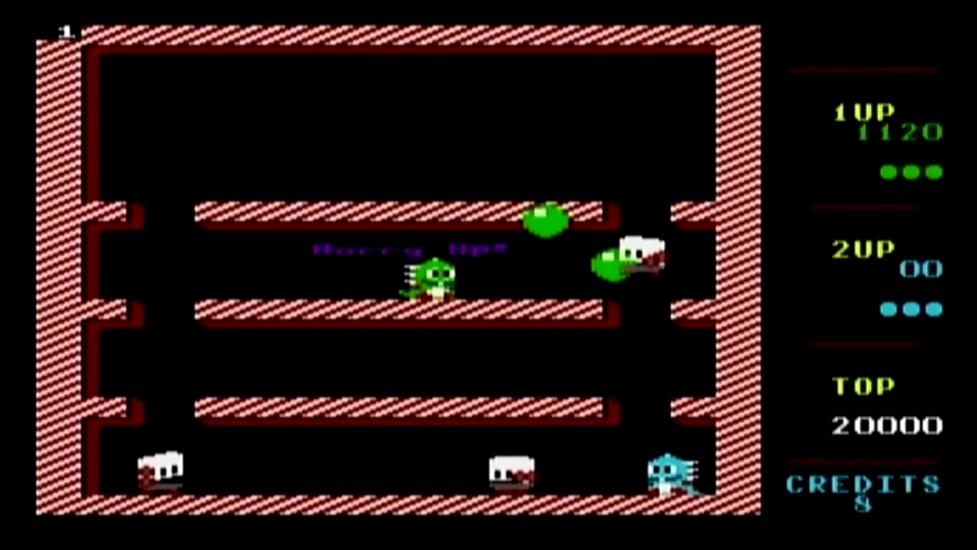
Move the green dragon between platforms, trapping enemies in bubbles and bursting them to score
key(Right)
key(alt)
key(Left)
key(ctrl)
key(alt)
key(Left)
key(Right)
key(alt)
key(Right)
key(Left)
key(Left)
key(ctrl)
key(Right)
key(Left)
key(Right)
key(Left)
key(Left)
key(alt)
key(Right)
key(Right)
key(ctrl)
key(ctrl)
key(ctrl)
key(Right)
key(ctrl)
key(alt)
key(Right)
key(Left)
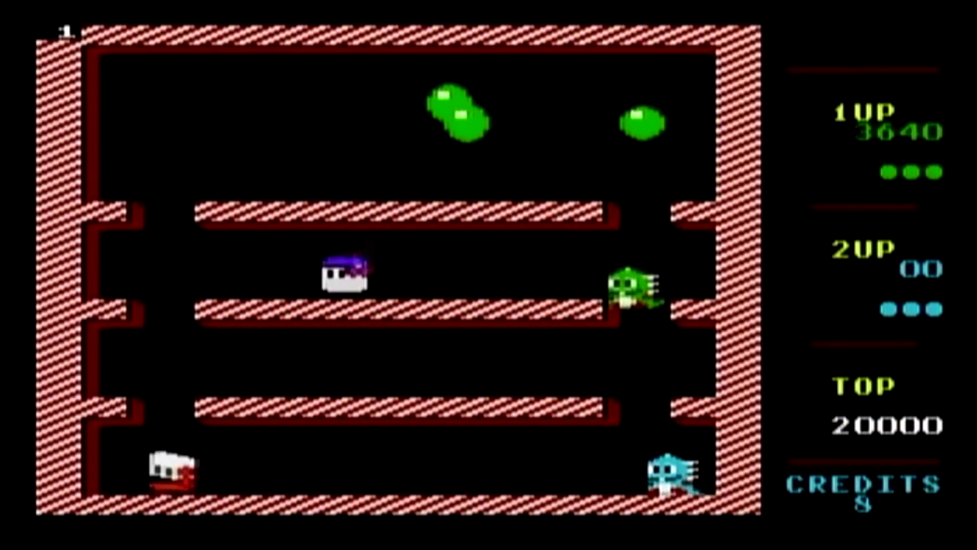
Chase the enemy leftward along the middle platform and drop through the left gap toward the banana
key(Left)
key(alt)
key(Left)
key(Left)
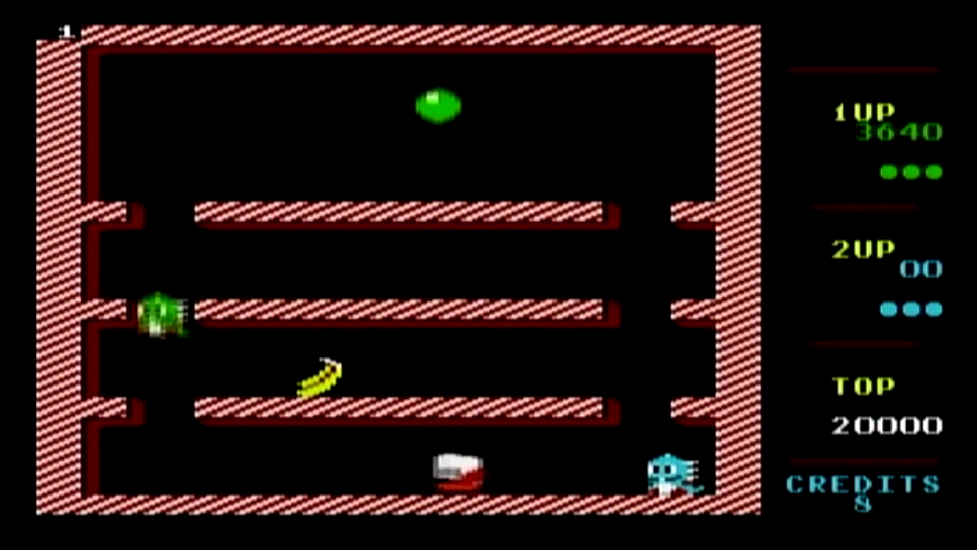
Move the green dragon rightward past the banana, blowing bubbles and jumping up to the uppermost platform
key(ctrl)
key(Right)
key(ctrl)
key(alt)
key(Right)
key(alt)
key(alt)
key(alt)
key(Right)
key(Left)
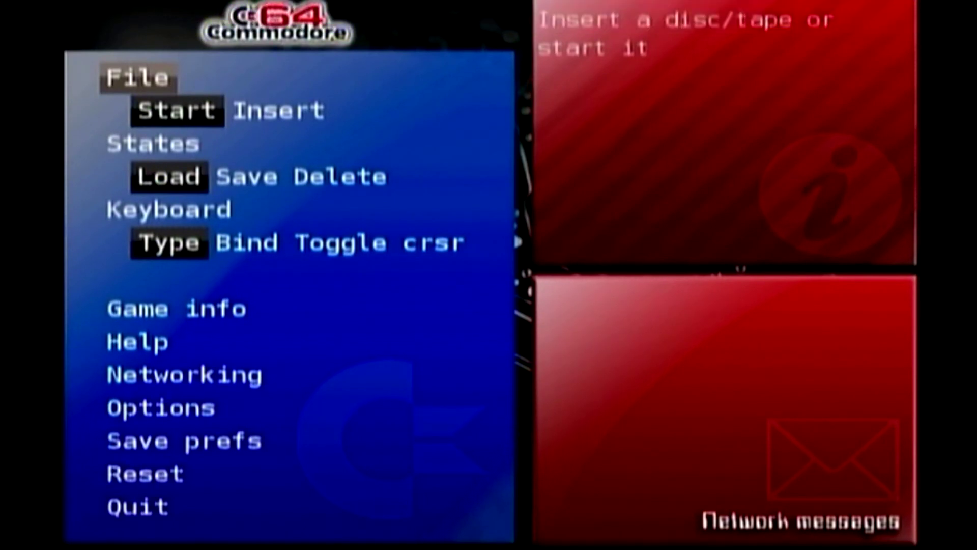
Save the current Bubble Bobble game state and dismiss the confirmation message
key(Down)
key(Down)
key(Up)
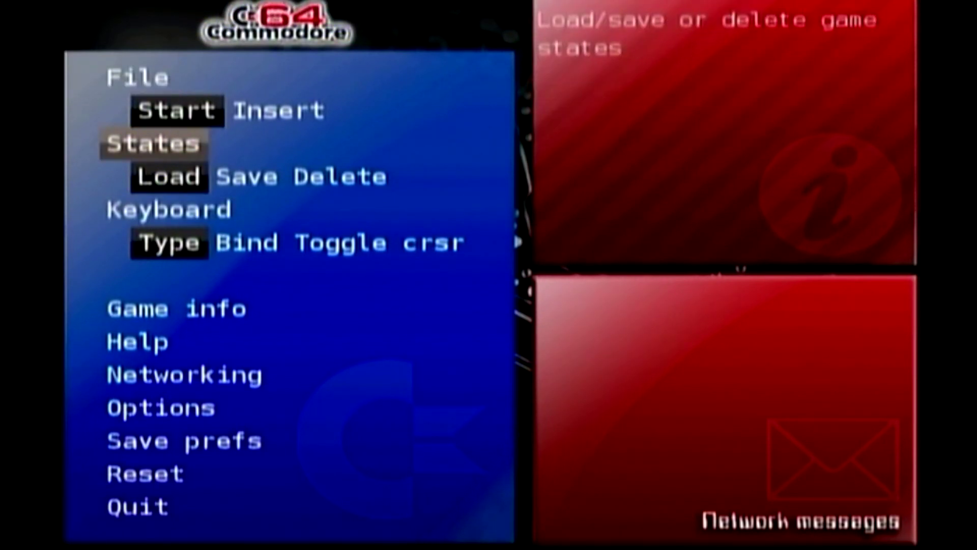
key(Right)
key(Return)
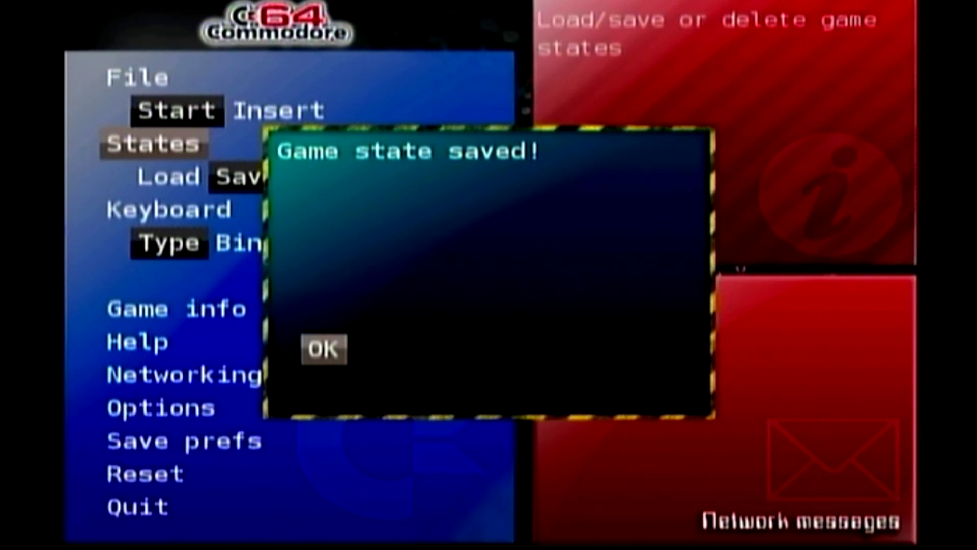
key(Return)
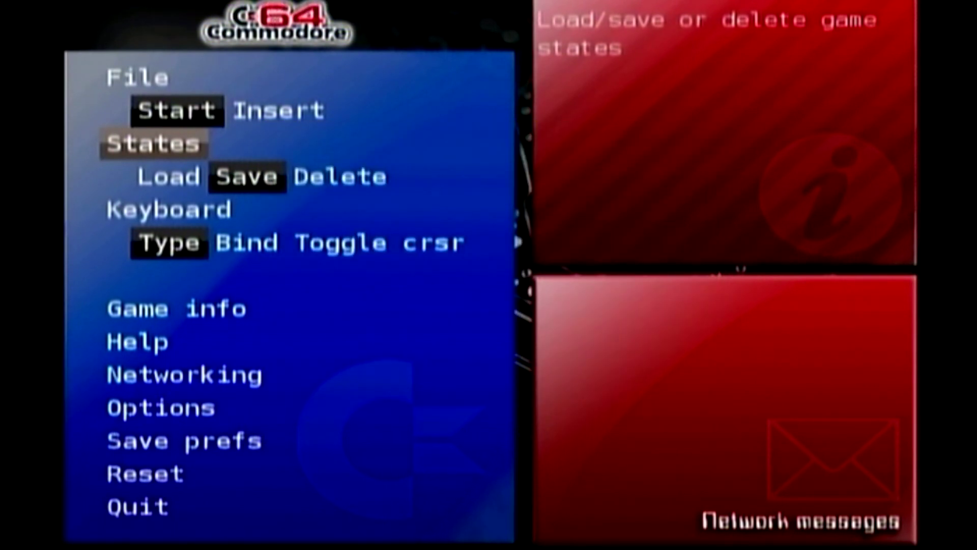
Load the saved game state Bubble Bobble.d64.sav
key(Left)
key(Return)
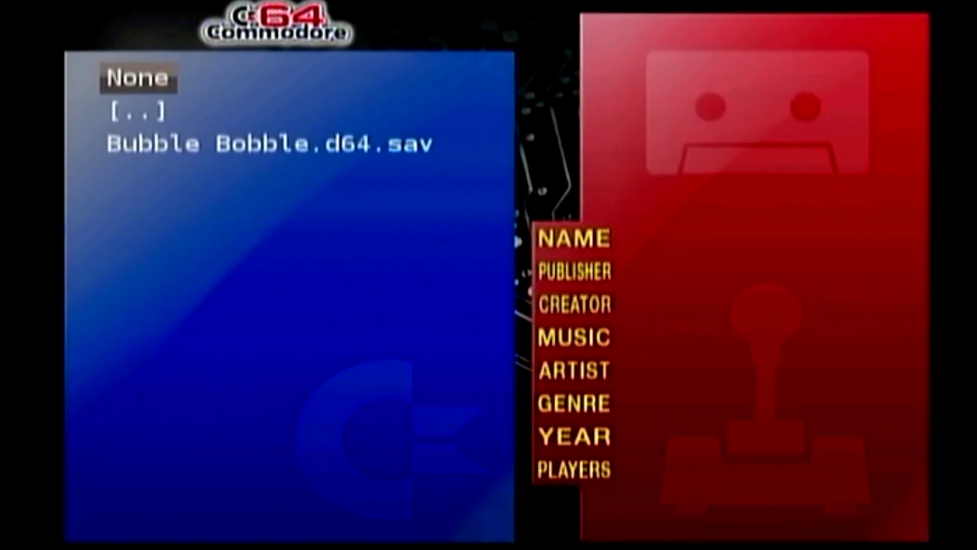
key(Down)
key(Down)
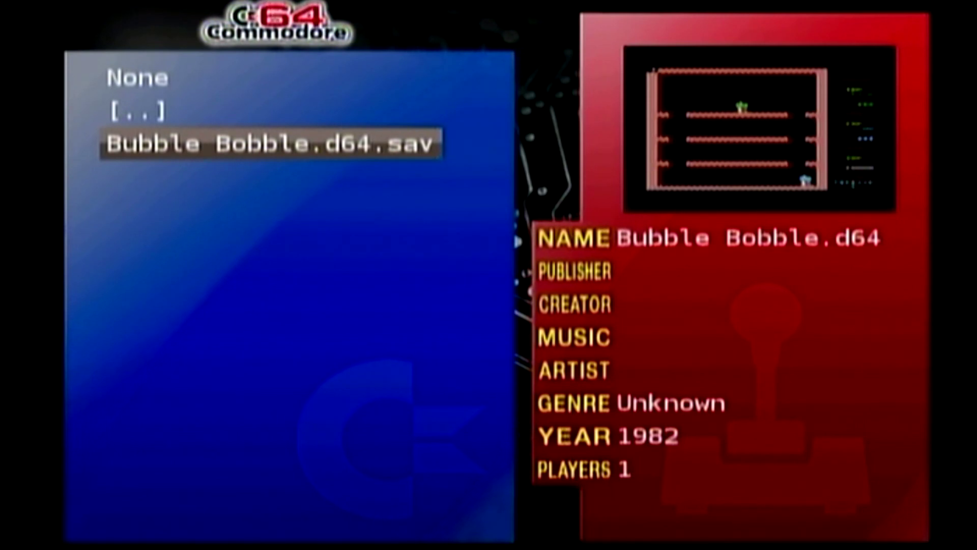
key(Return)
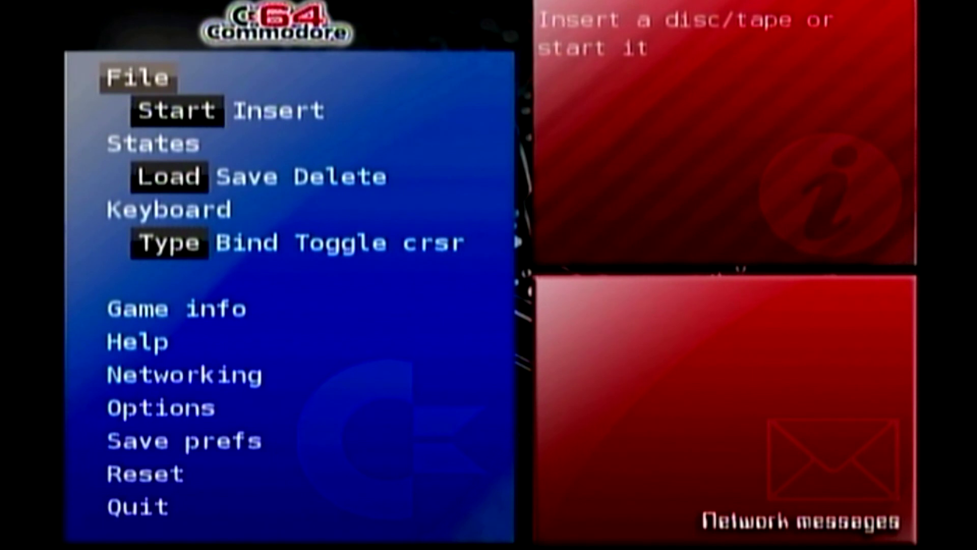
key(Right)
key(Left)
key(Down)
key(Down)
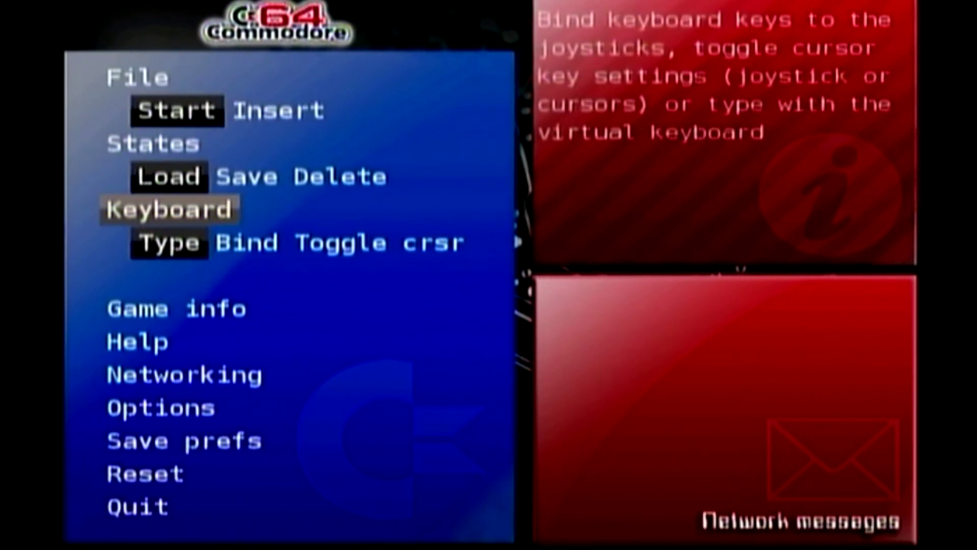
key(Down)
key(Up)
key(Up)
key(Up)
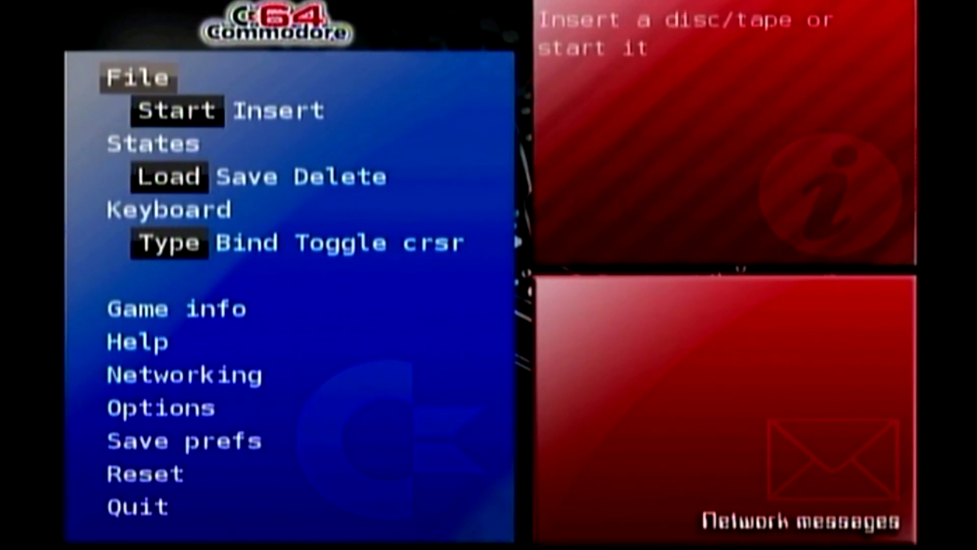
key(Up)
key(Down)
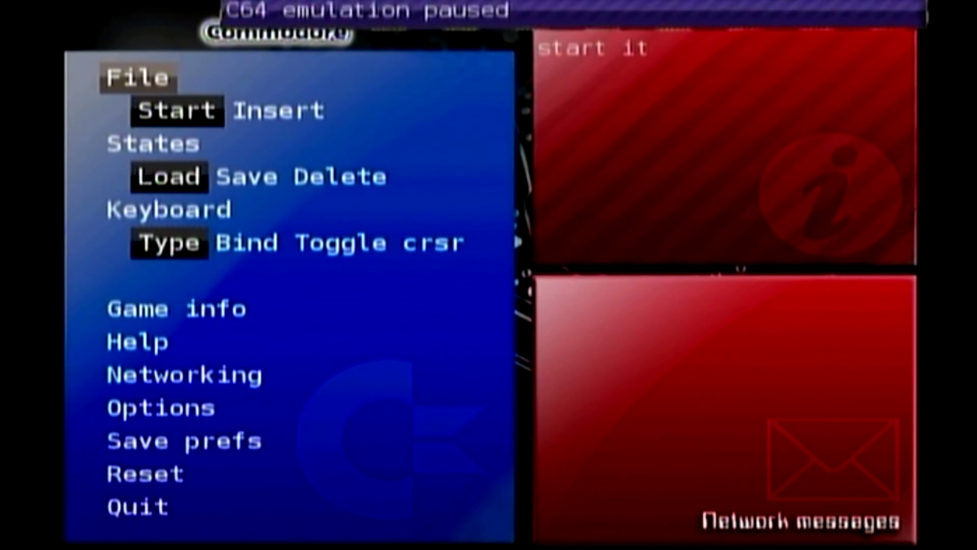
Quit the Frodo emulator
key(Down)
key(Down)
key(Down)
key(Down)
key(Down)
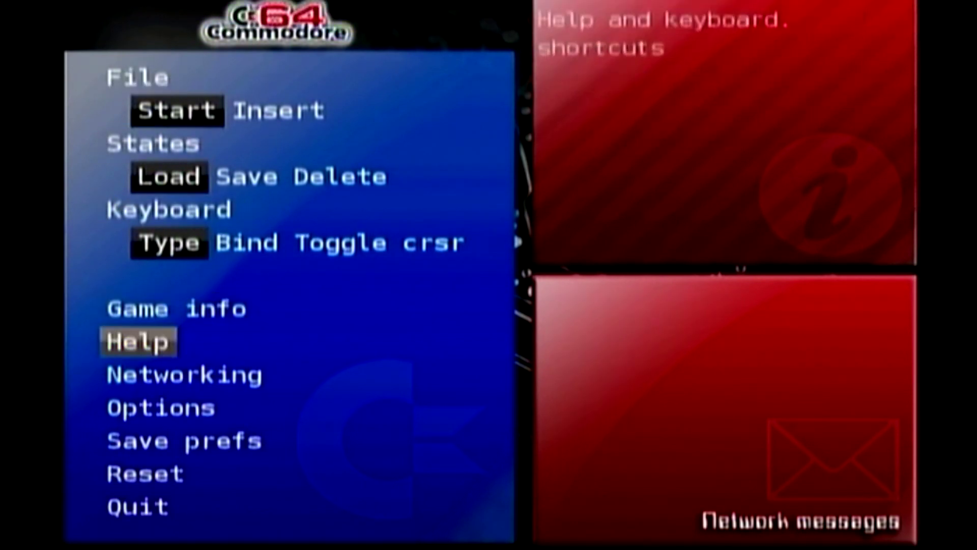
key(Down)
key(Down)
key(Down)
key(Down)
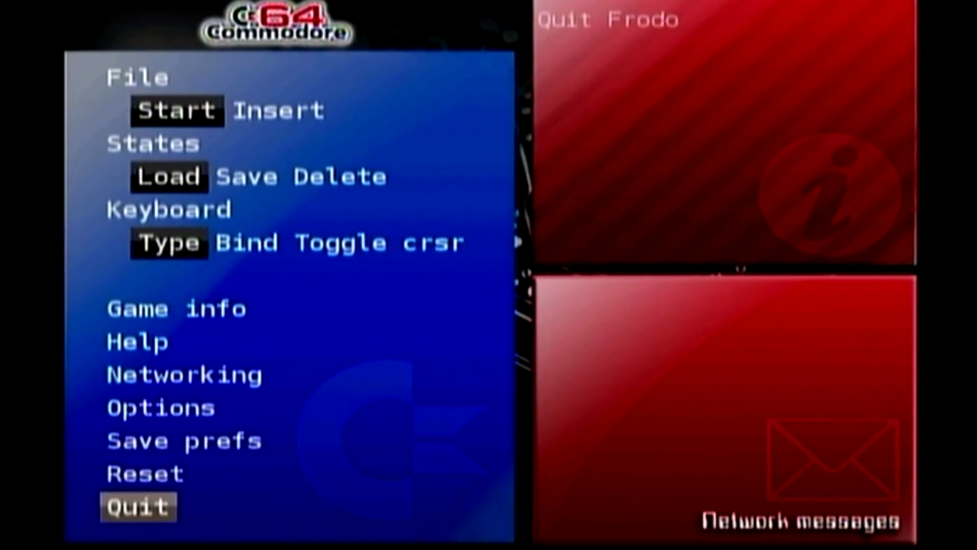
key(Return)
key(Return)
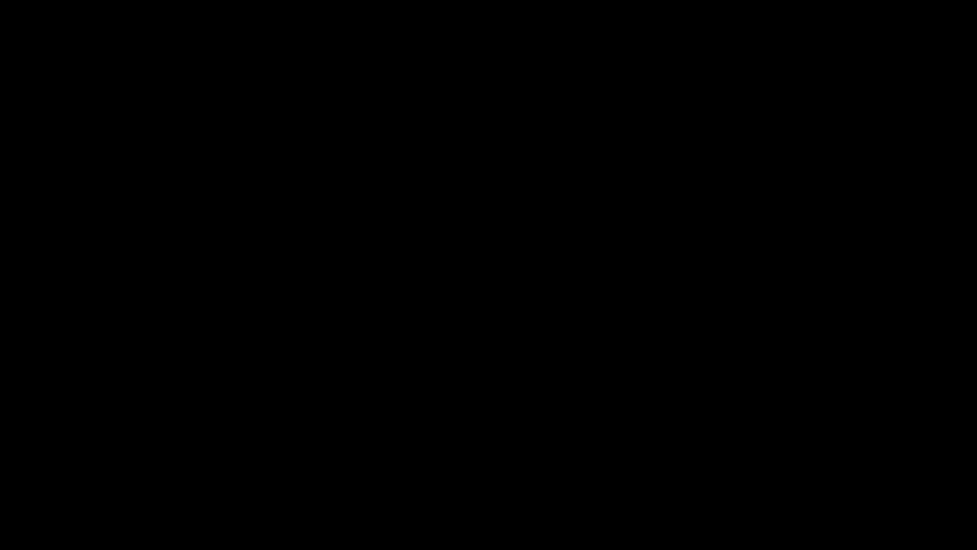